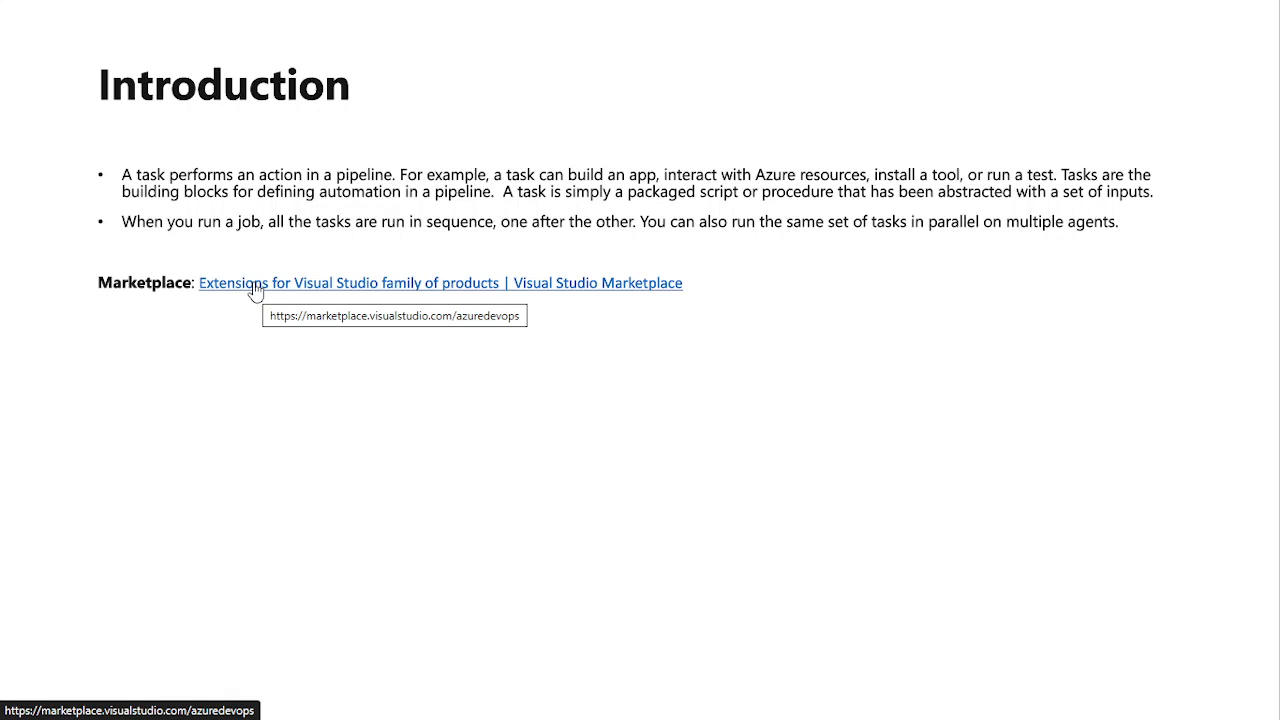
Step: Leave the slideshow and search the Azure DevOps extensions marketplace for "docker"
key(Escape)
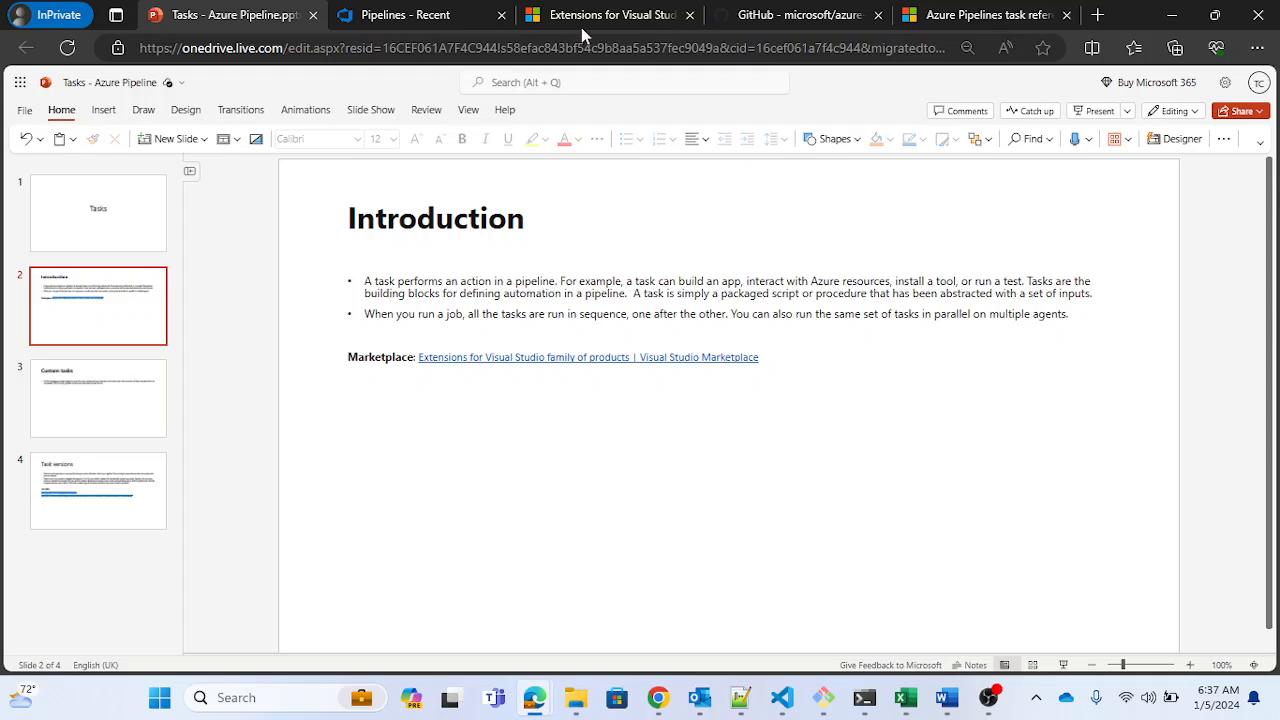
click(590, 12)
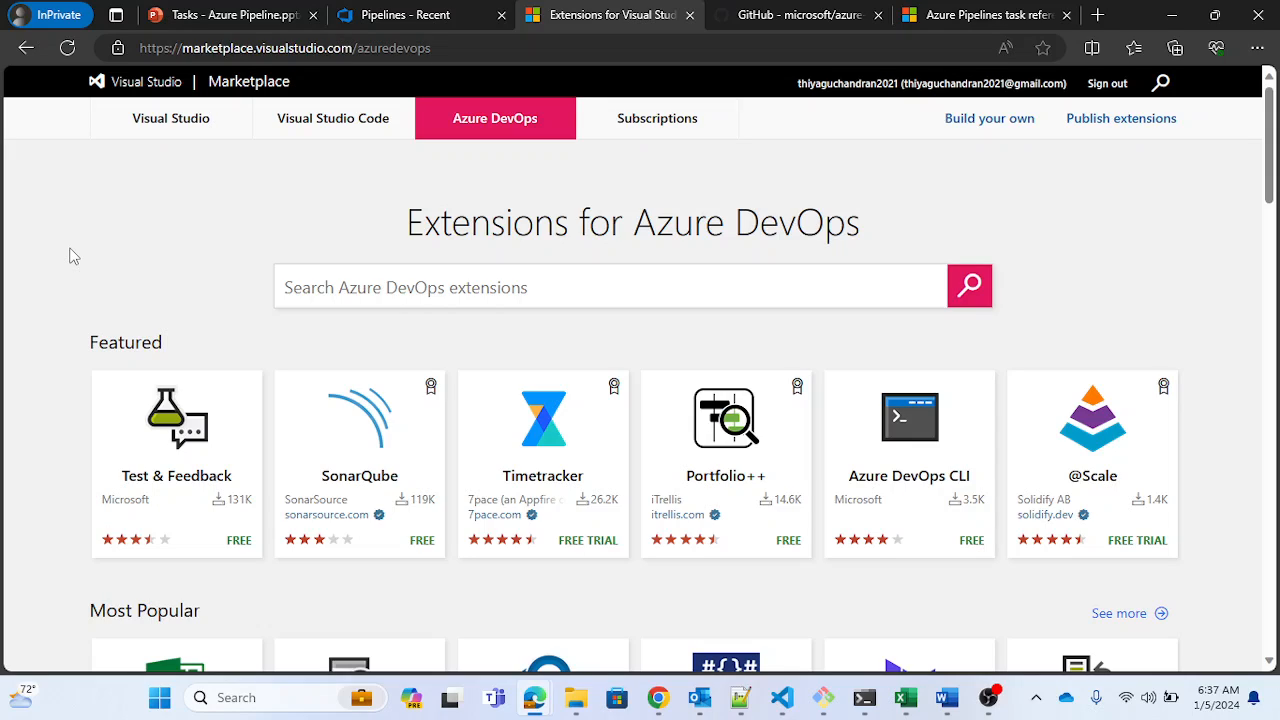
click(323, 289)
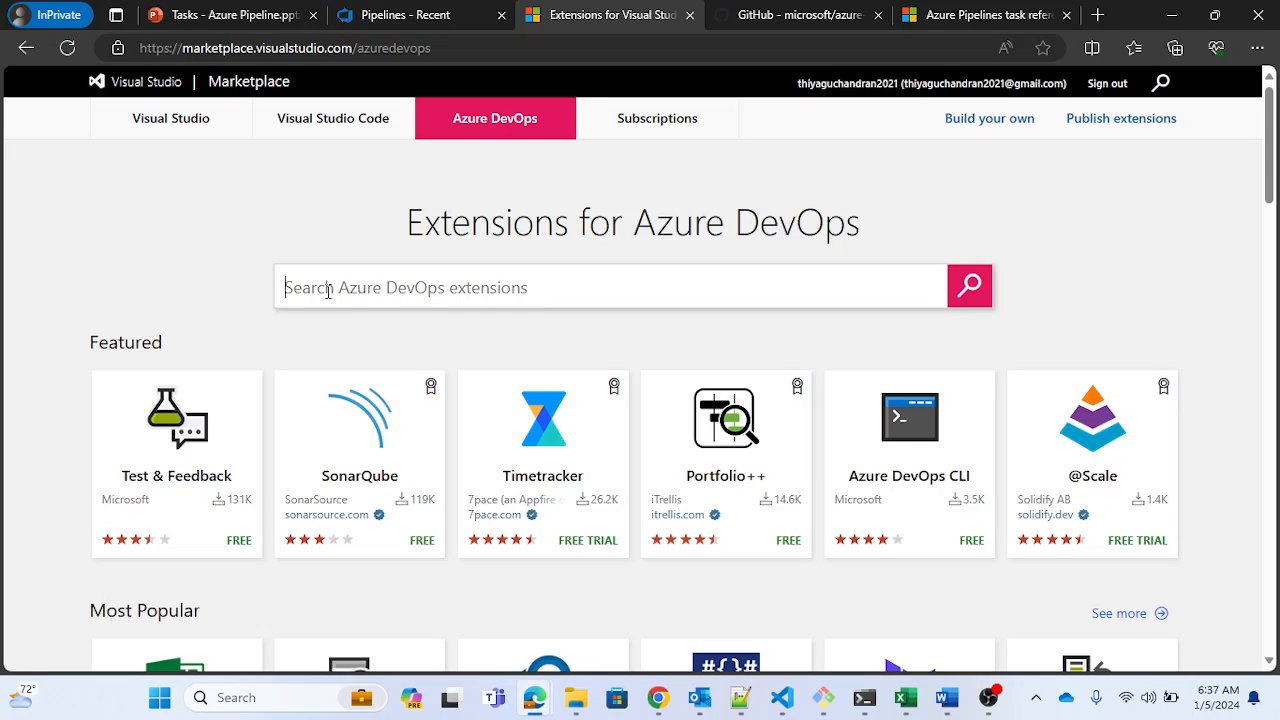
text(dock)
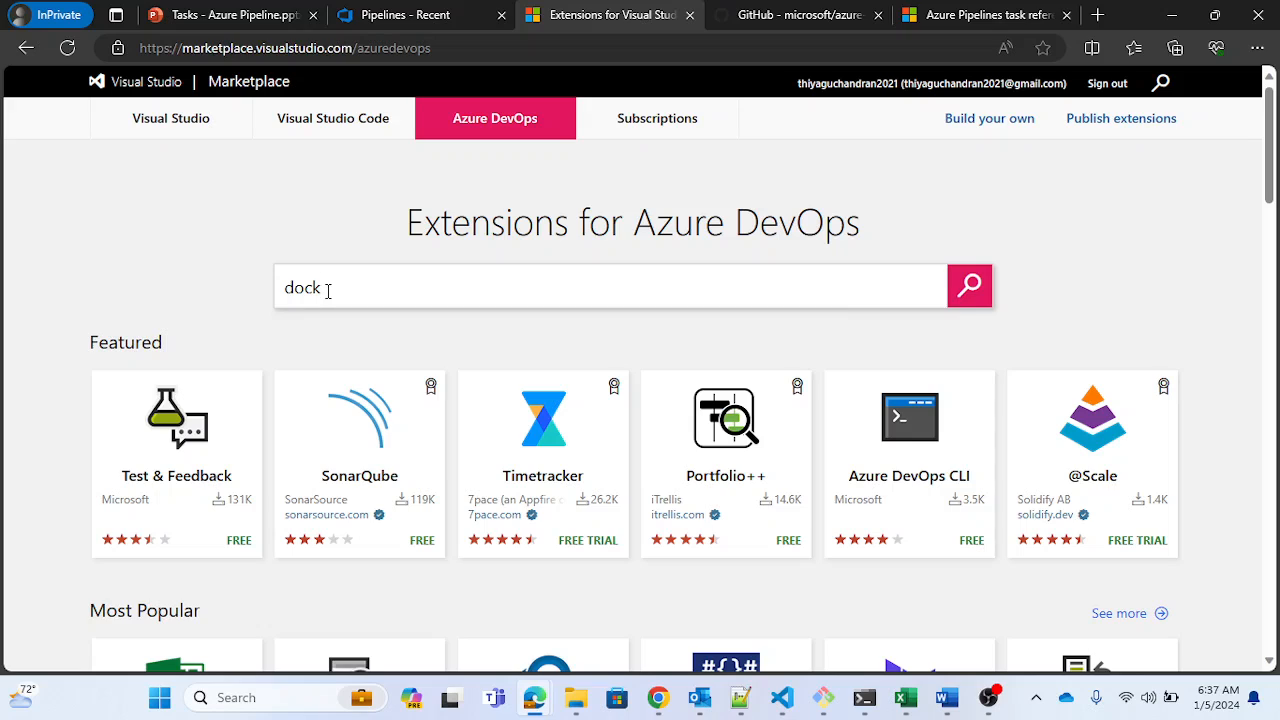
text(er)
key(Return)
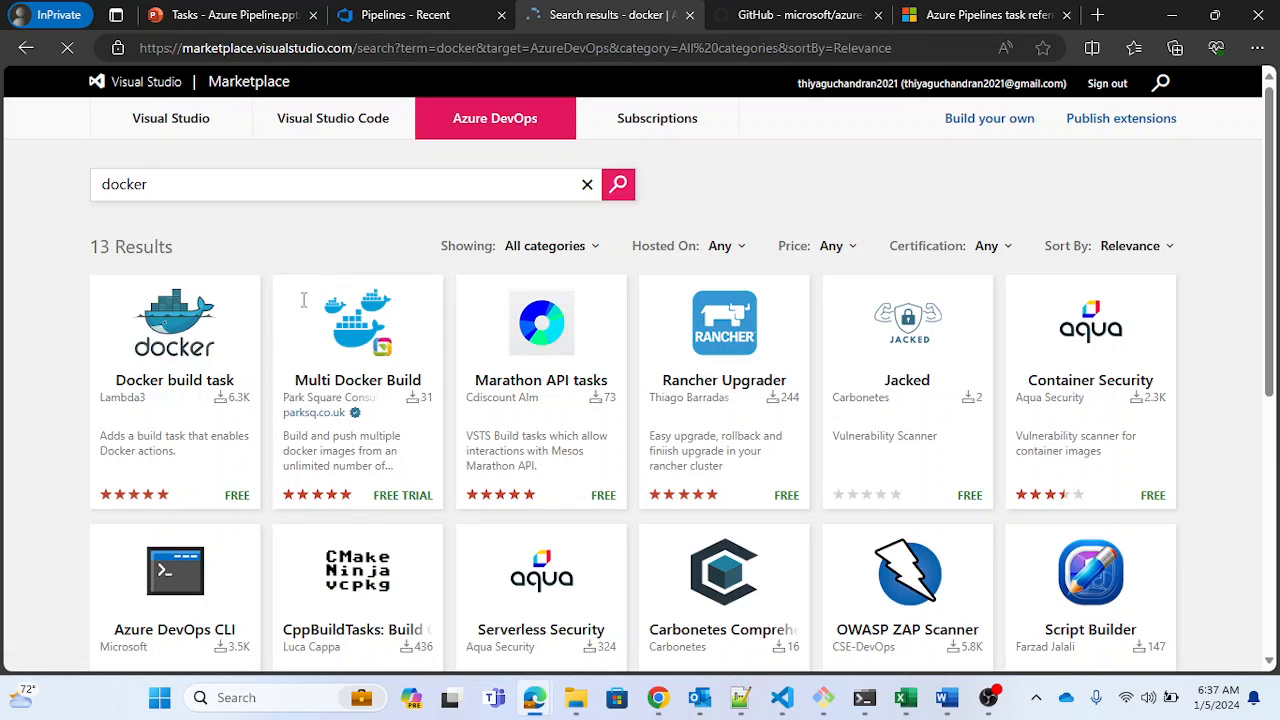
Step: Open the free acquisition page of the Docker build task extension by Lambda3 and check its installation status for the organization
click(179, 399)
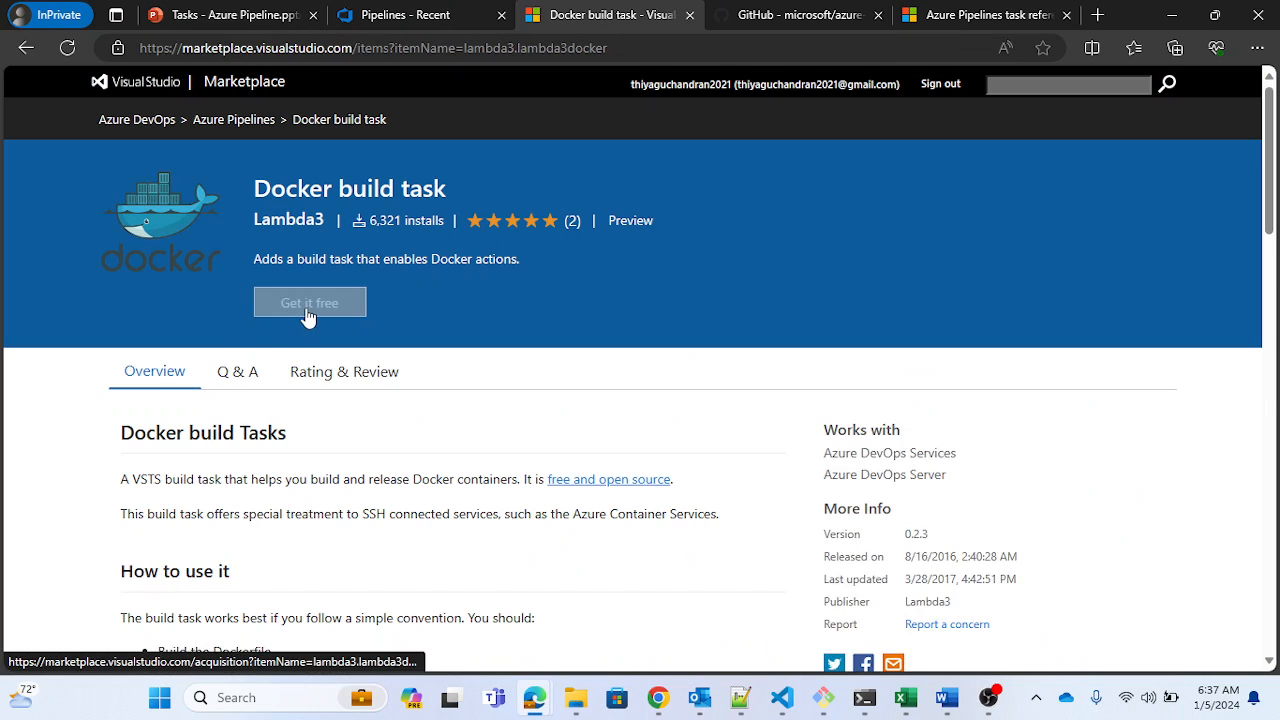
click(313, 309)
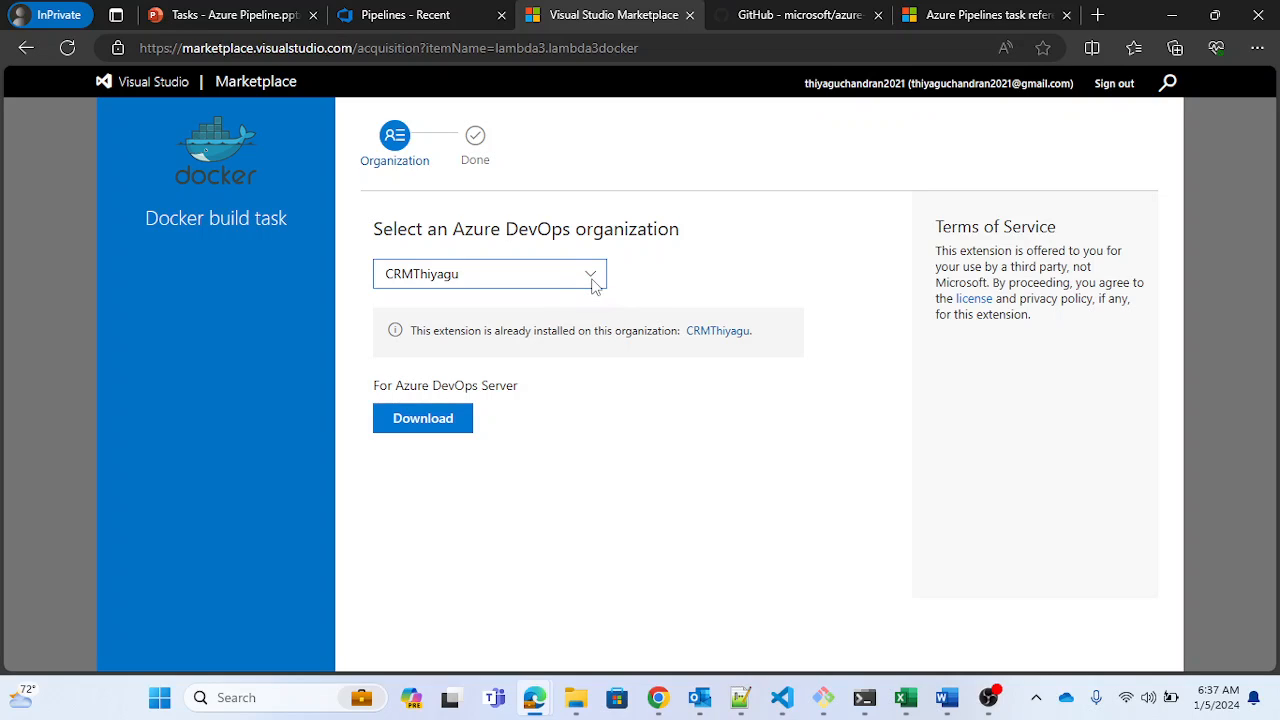
drag(410, 330, 640, 348)
click(506, 347)
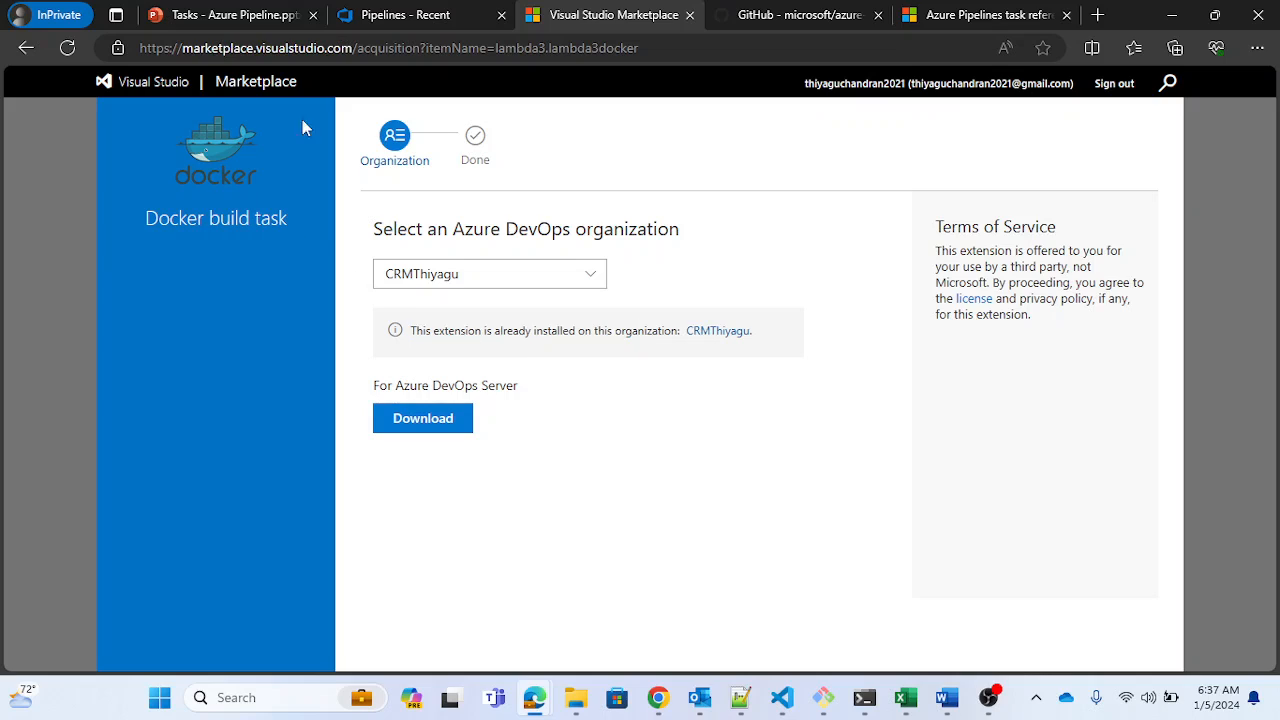
Step: Return from the Docker extension to the marketplace results and search for "azure powershell" instead
click(24, 48)
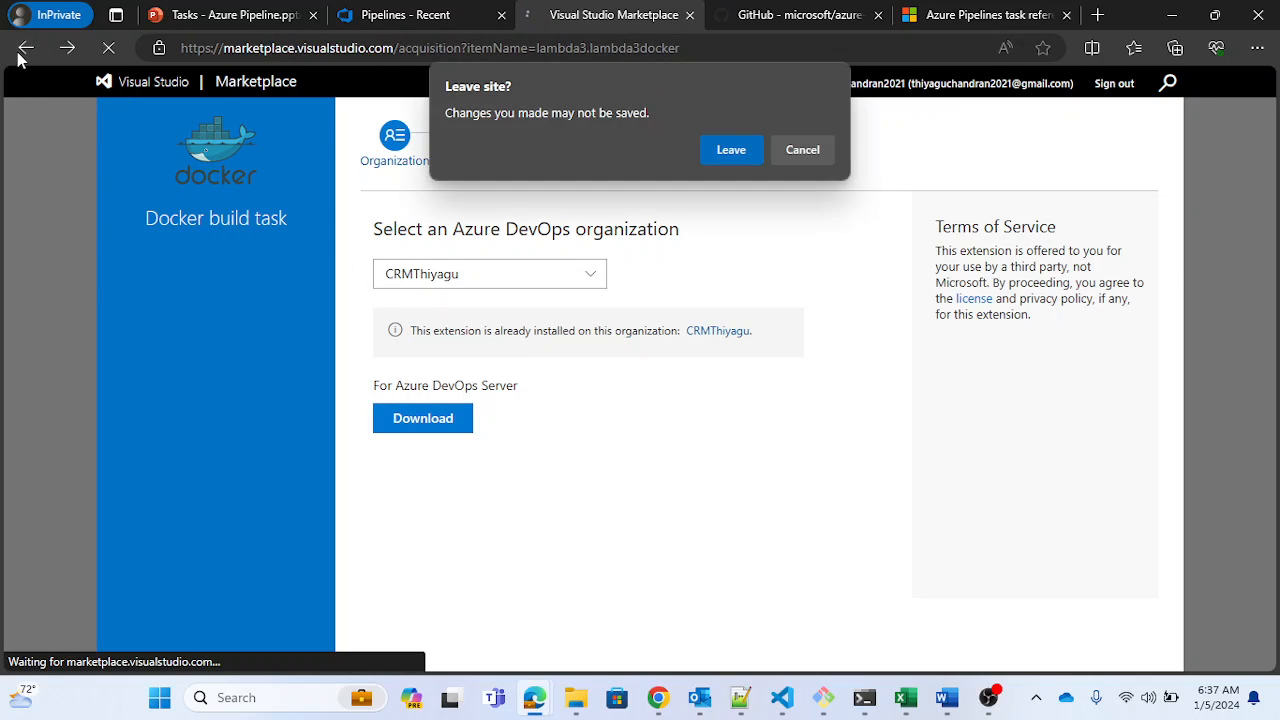
click(710, 150)
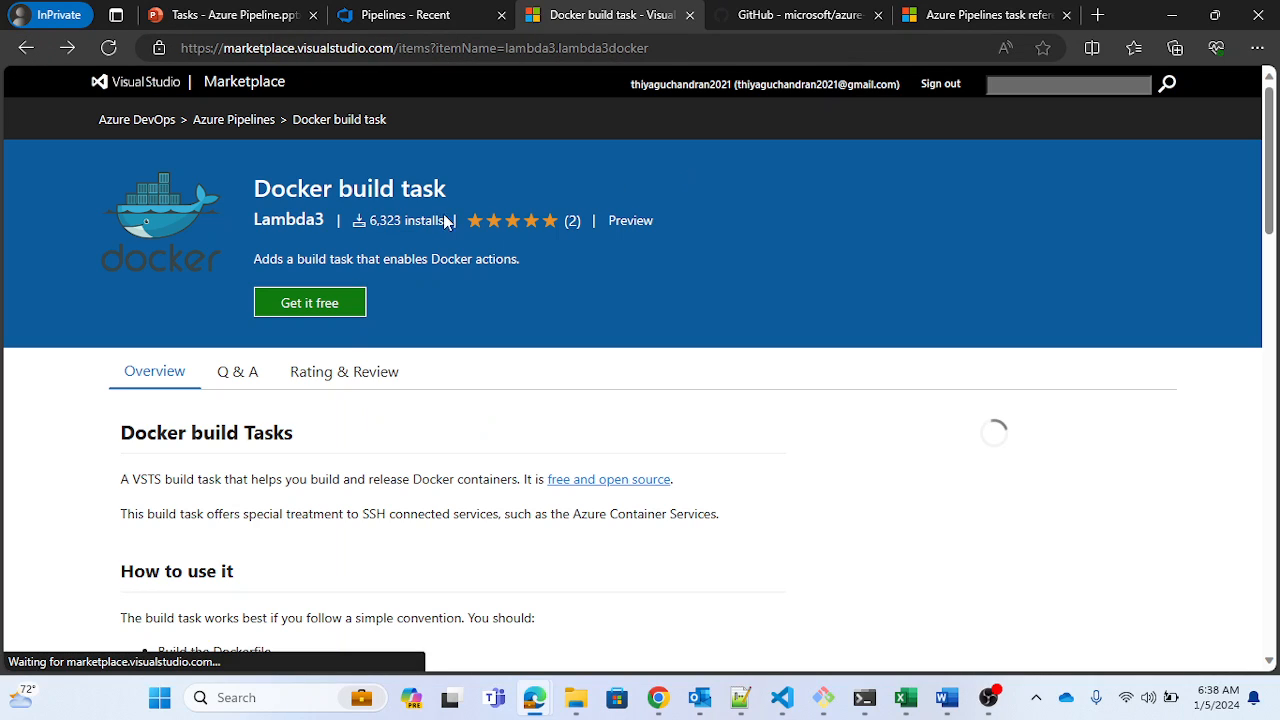
click(25, 48)
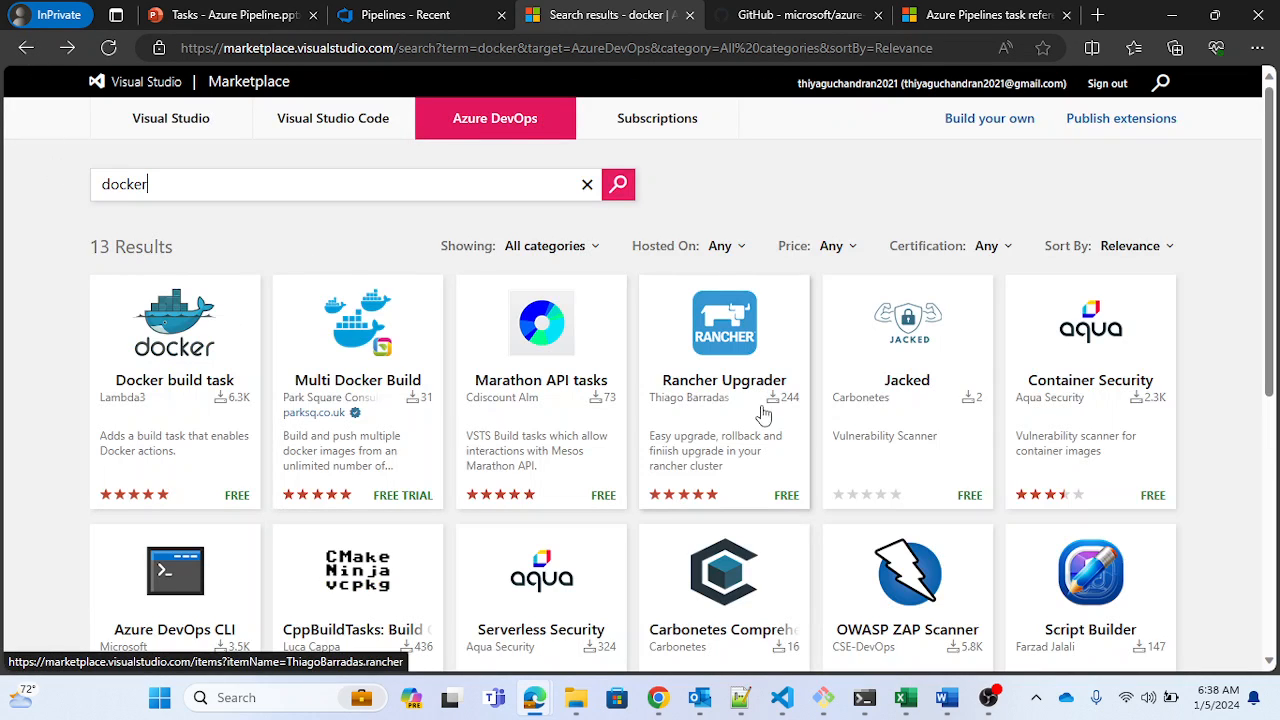
double_click(148, 184)
text(azure)
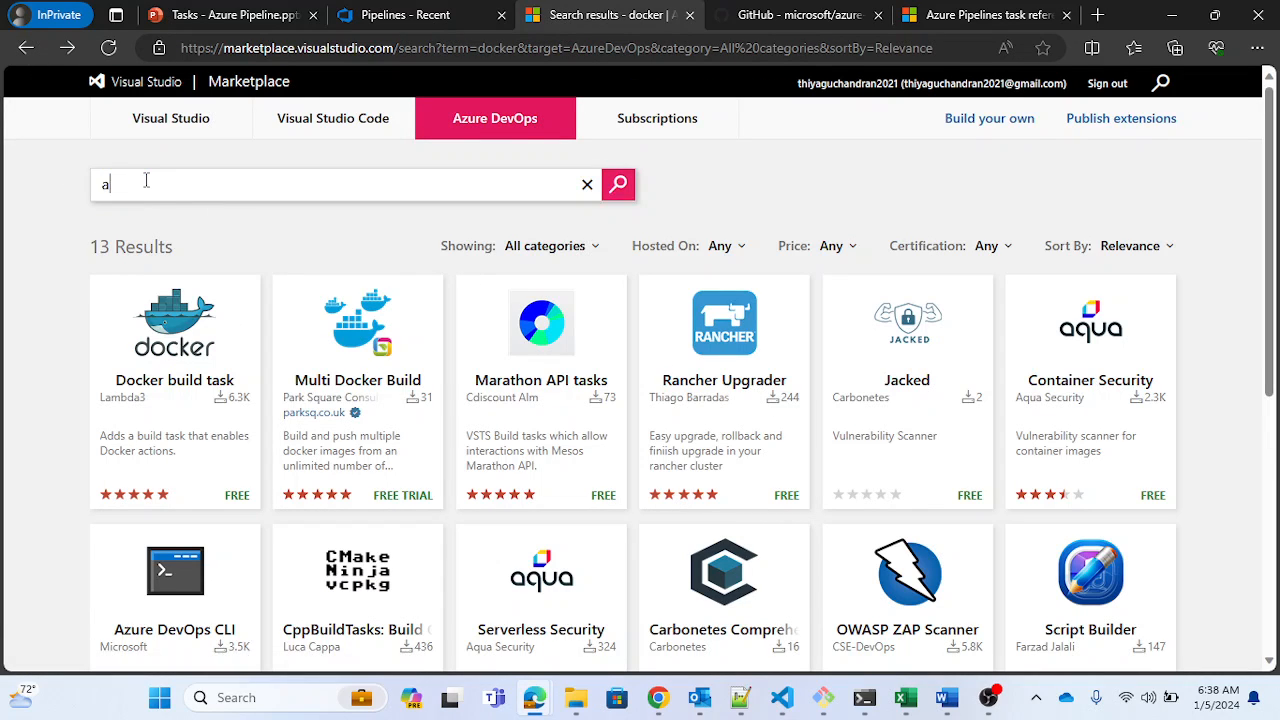
text( powershell)
key(Return)
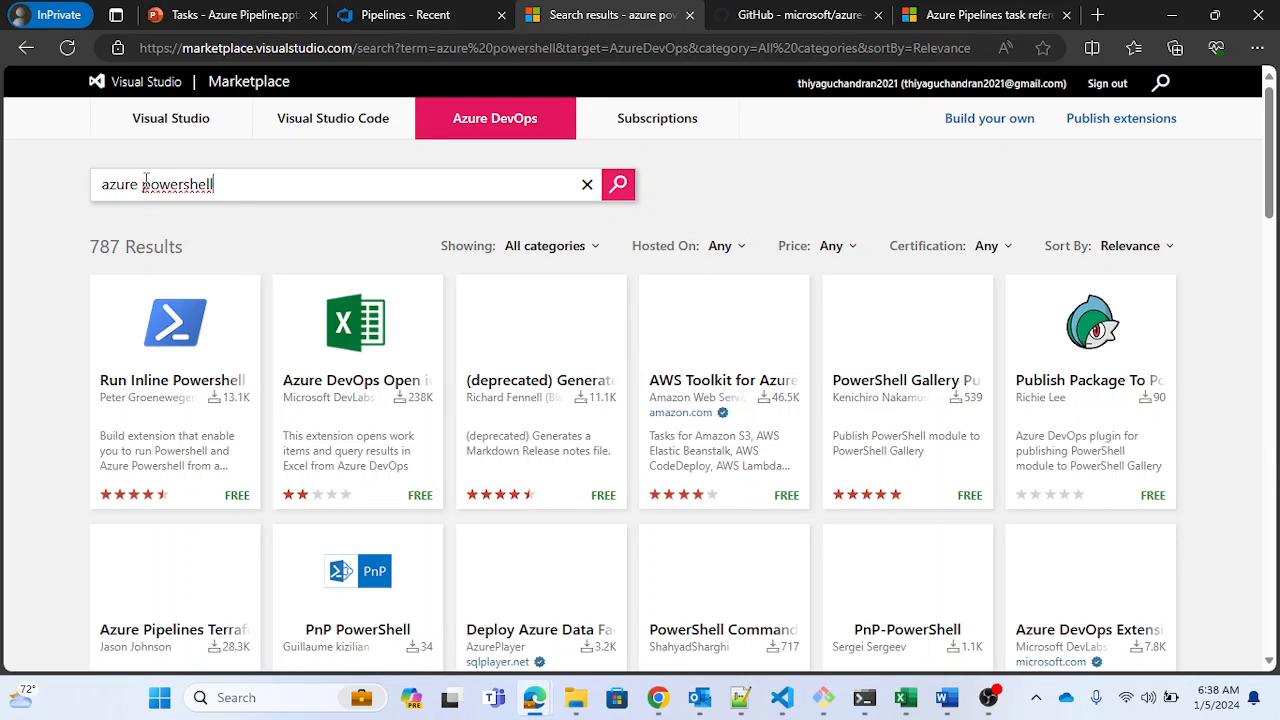
Step: Install the free Run Inline Powershell and Azure Powershell extension in the preselected Azure DevOps organization
click(176, 398)
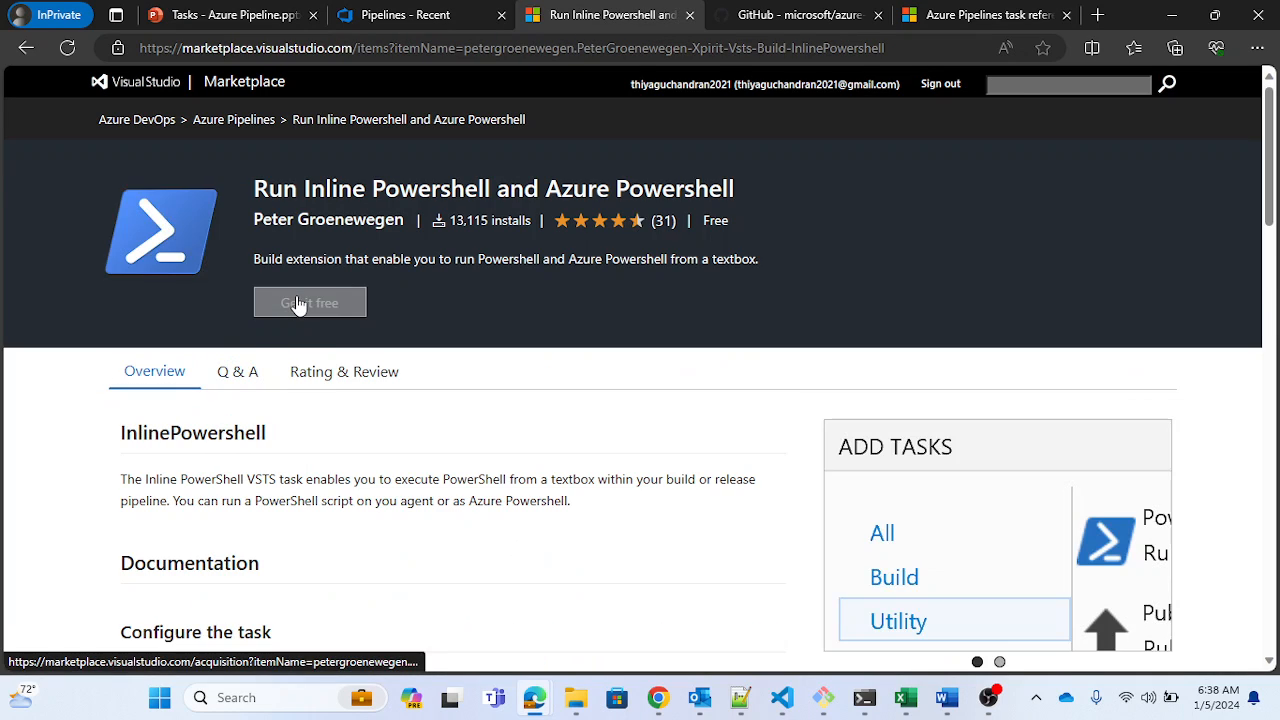
click(325, 316)
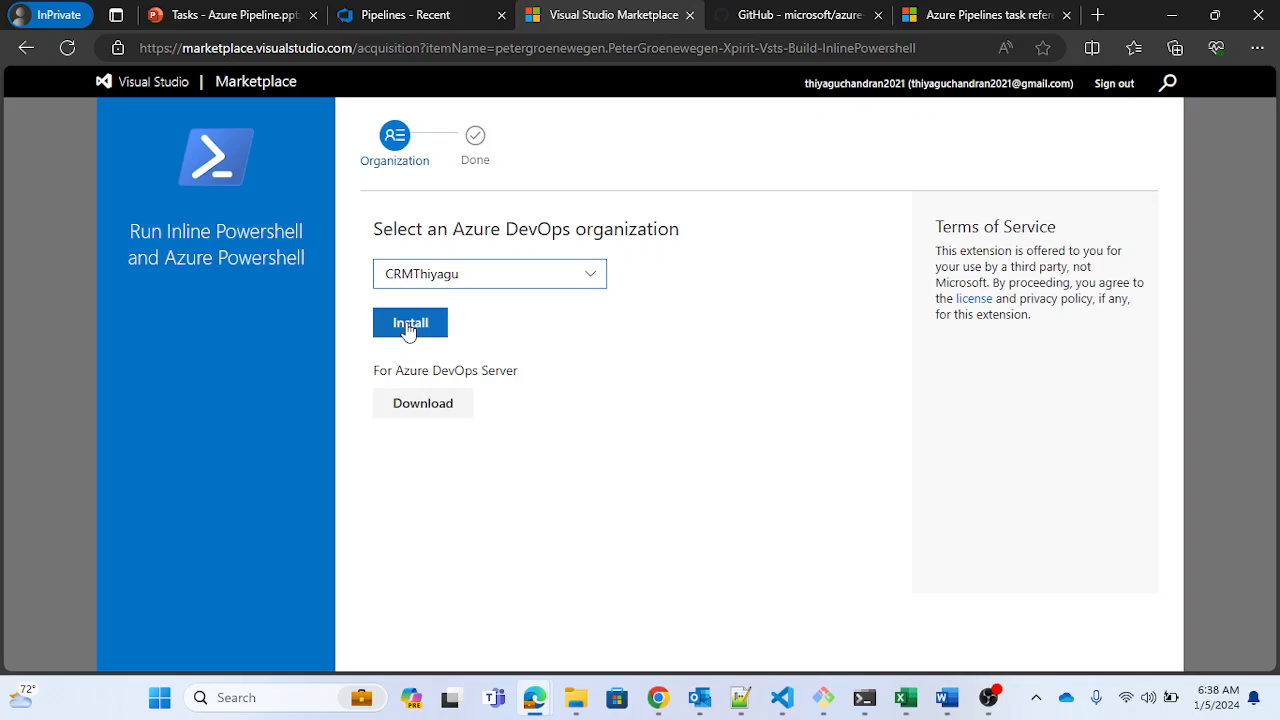
click(596, 276)
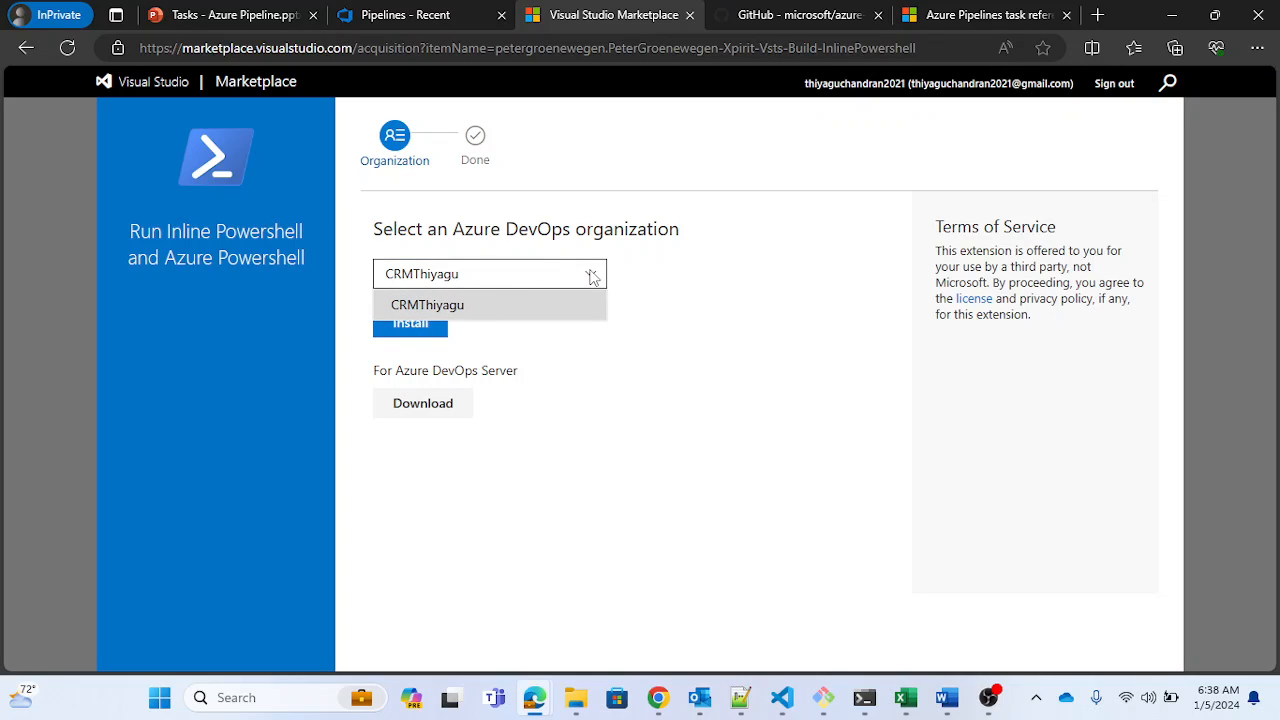
click(594, 277)
click(431, 329)
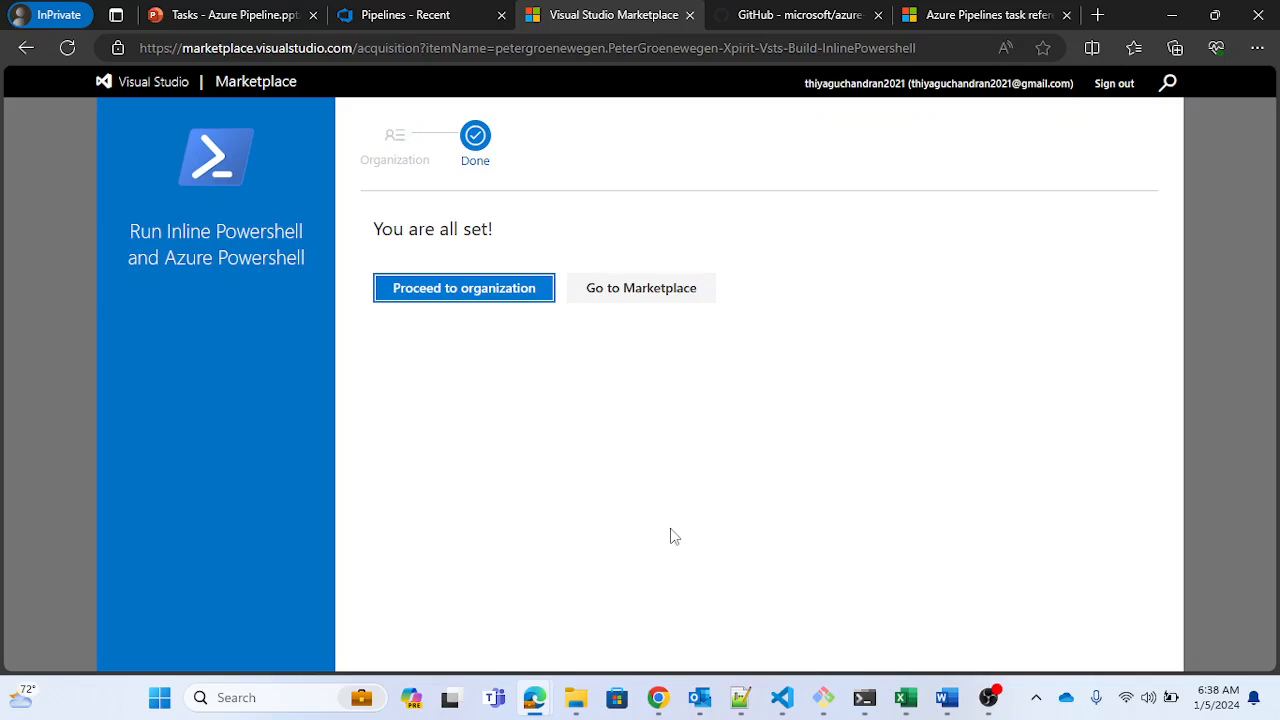
Step: Proceed to the organization and open the ProjectOnlineDevOPSDemo-Classic pipeline of the ProjectOnlineDevOPSDemo project for editing
click(470, 296)
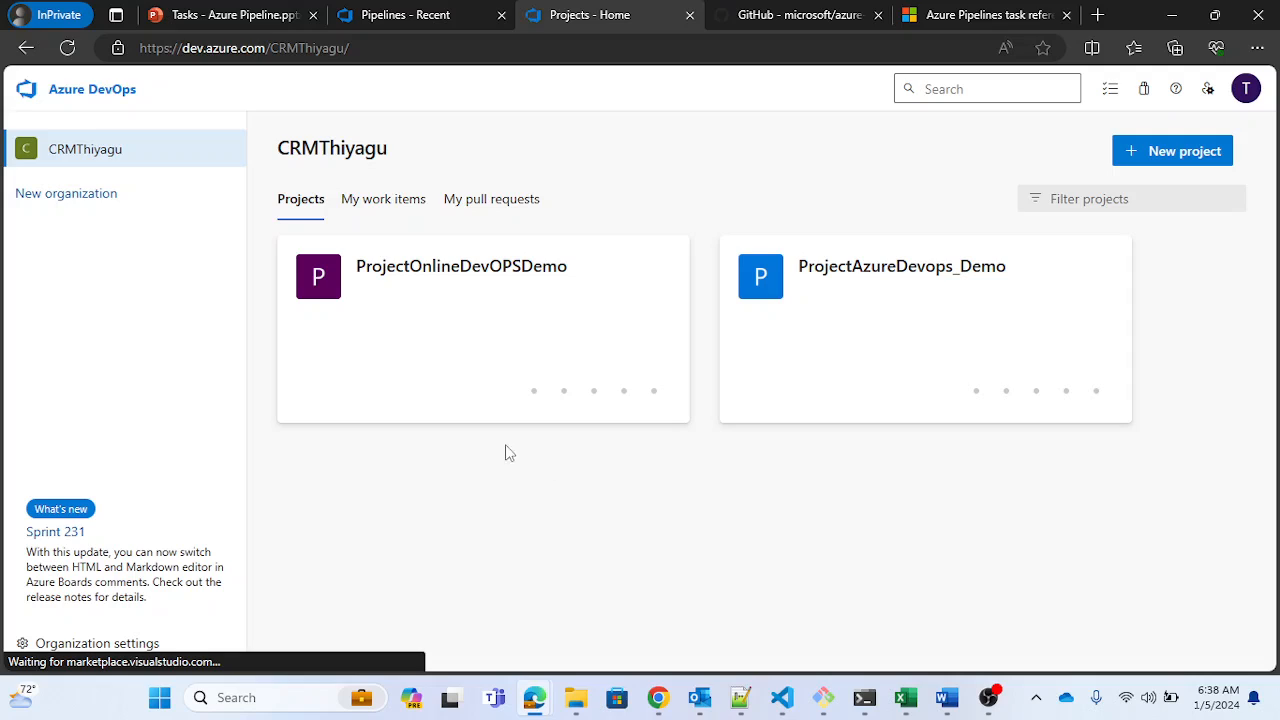
click(470, 283)
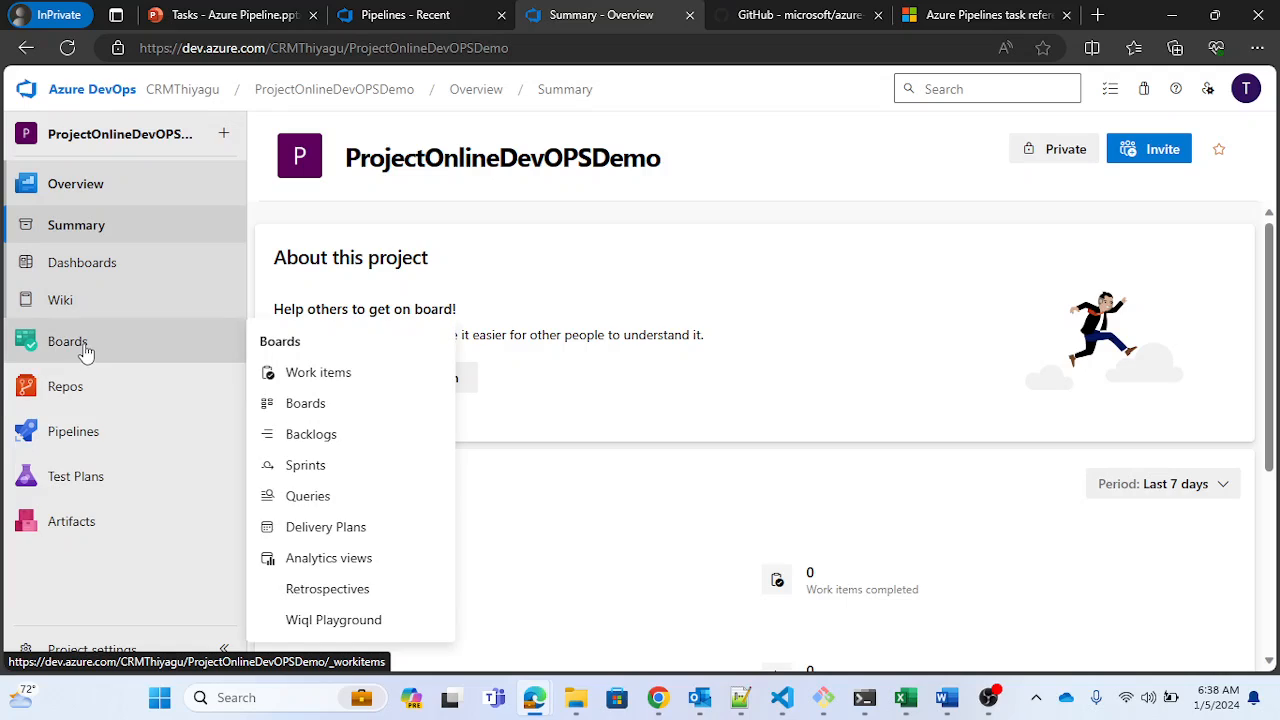
click(90, 430)
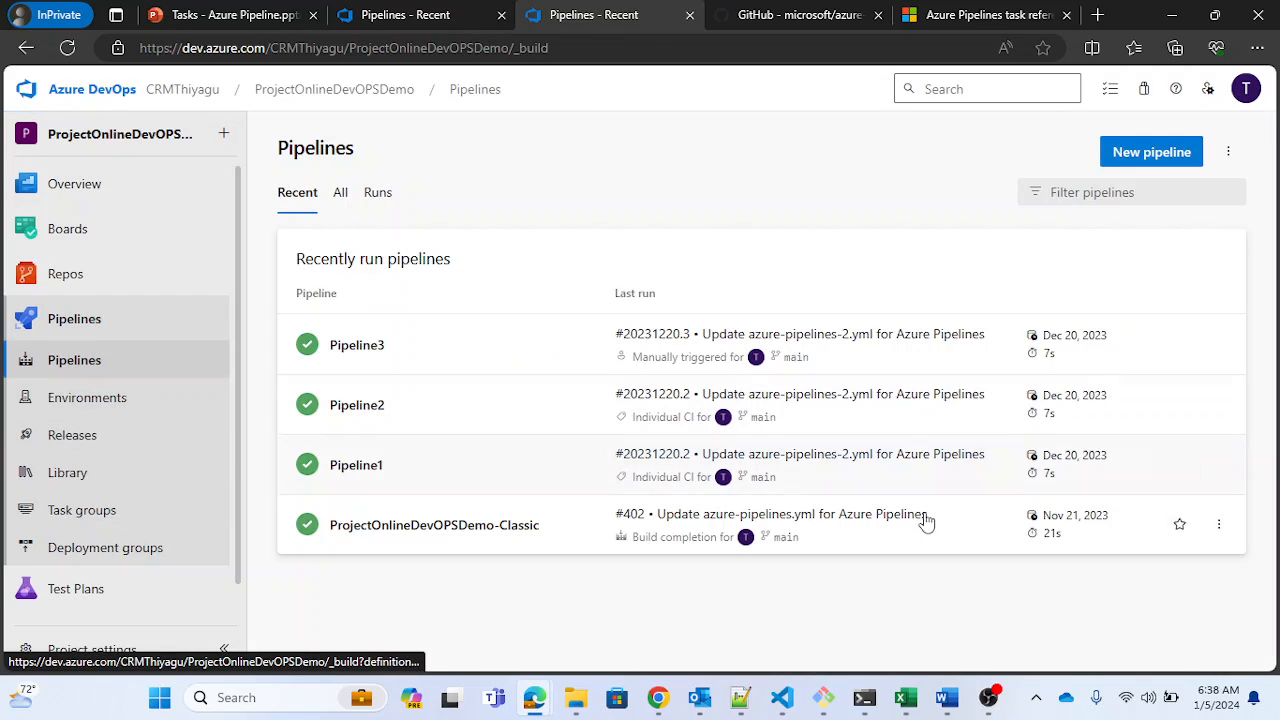
click(1219, 526)
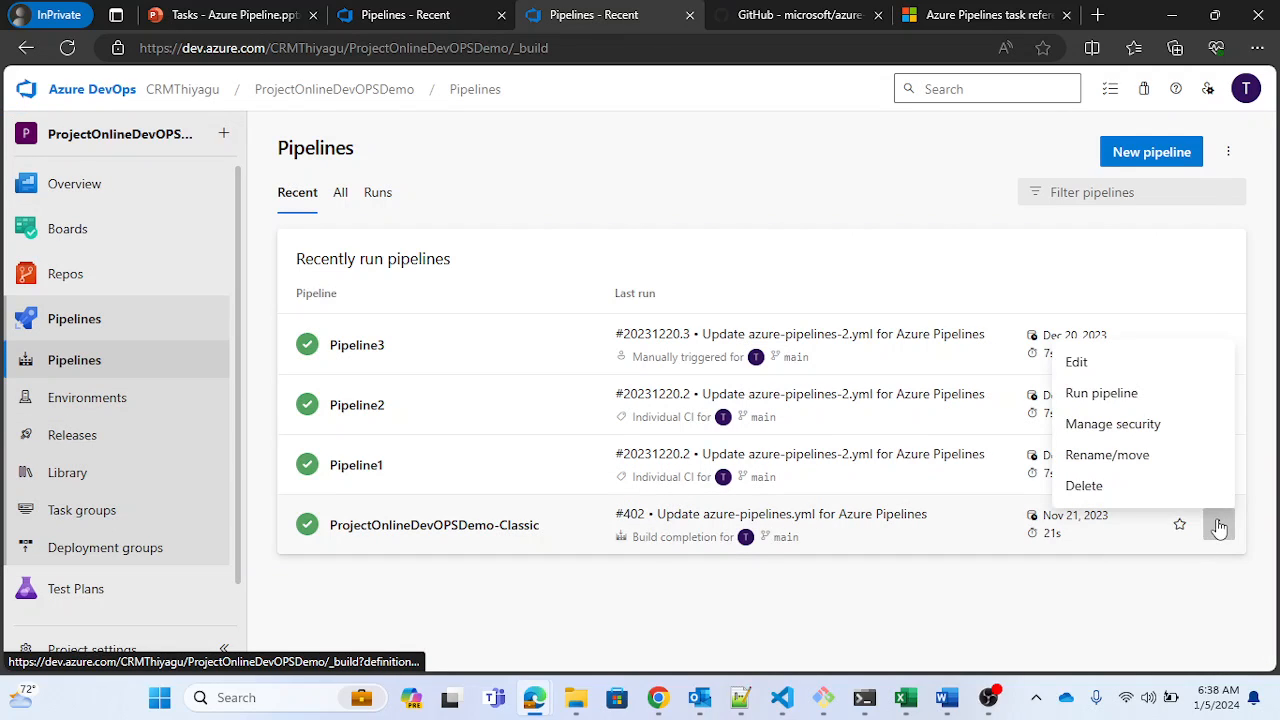
click(1113, 371)
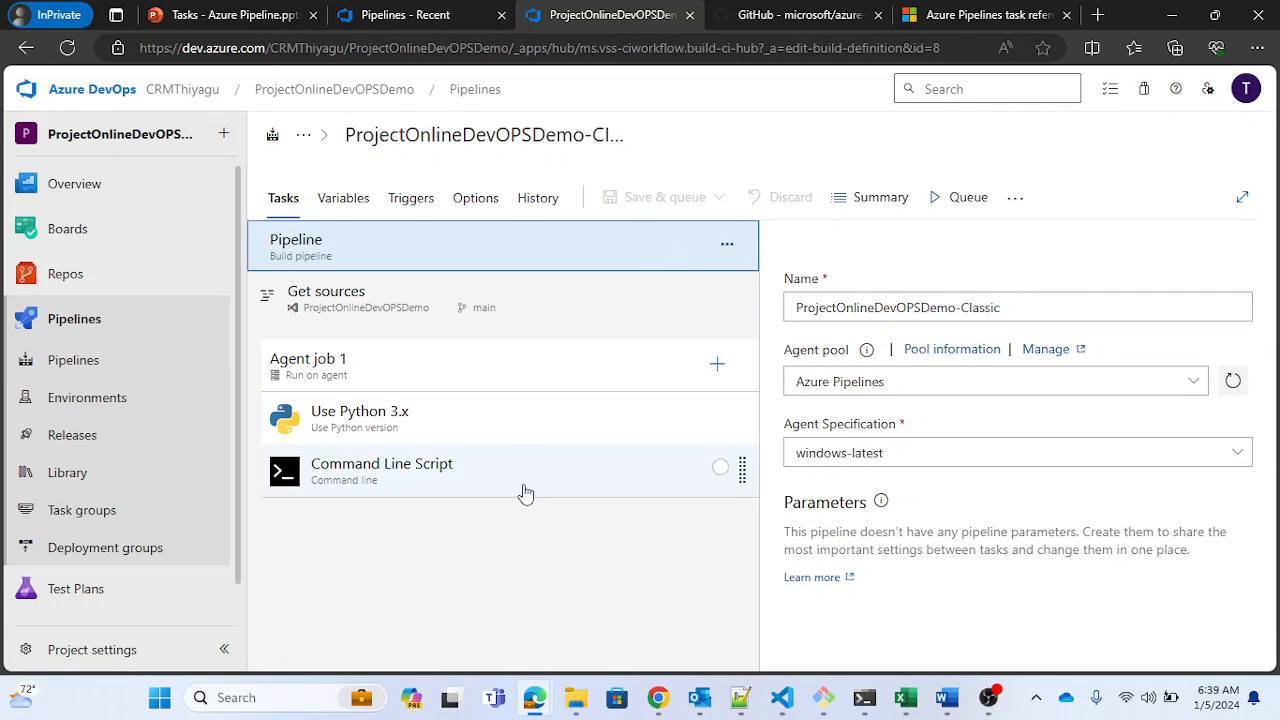
Step: Examine the settings of the Use Python 3.x and Command Line Script tasks in Agent job 1
click(536, 417)
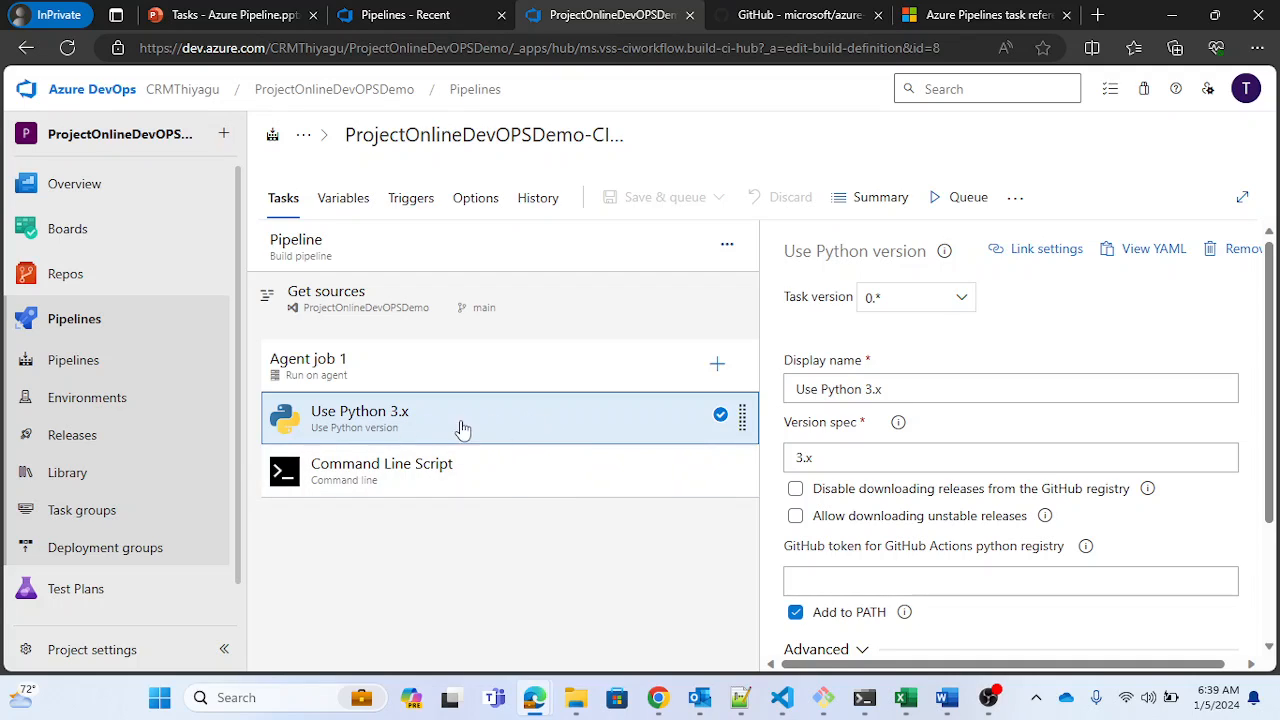
click(507, 480)
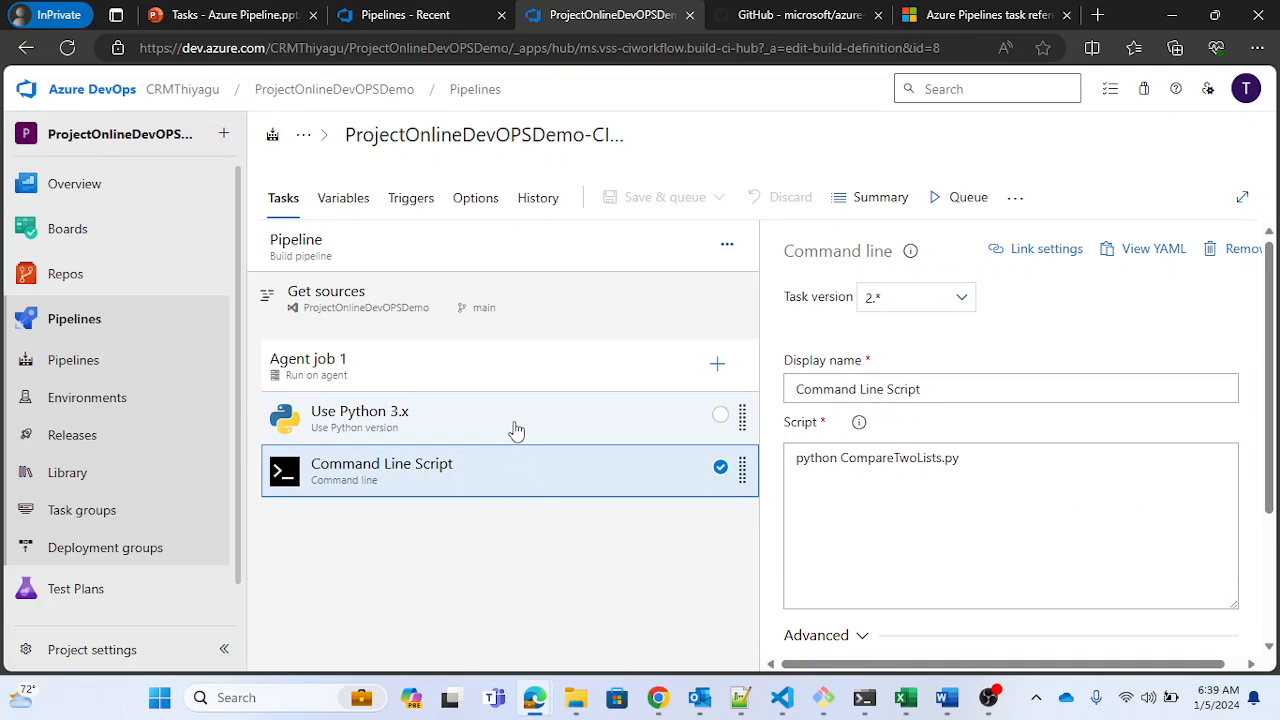
click(516, 430)
click(514, 482)
click(530, 414)
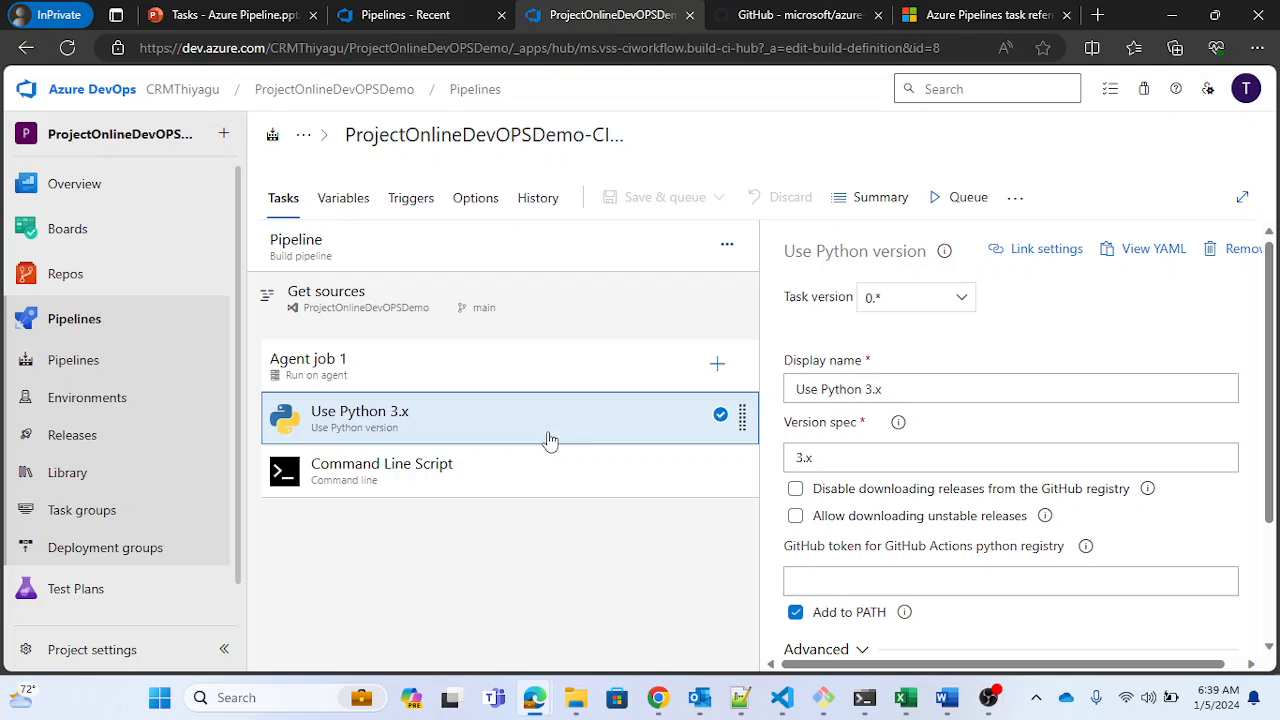
Step: Find the "docker" tasks for Agent job 1 and add the Docker task that runs Docker commands
click(716, 364)
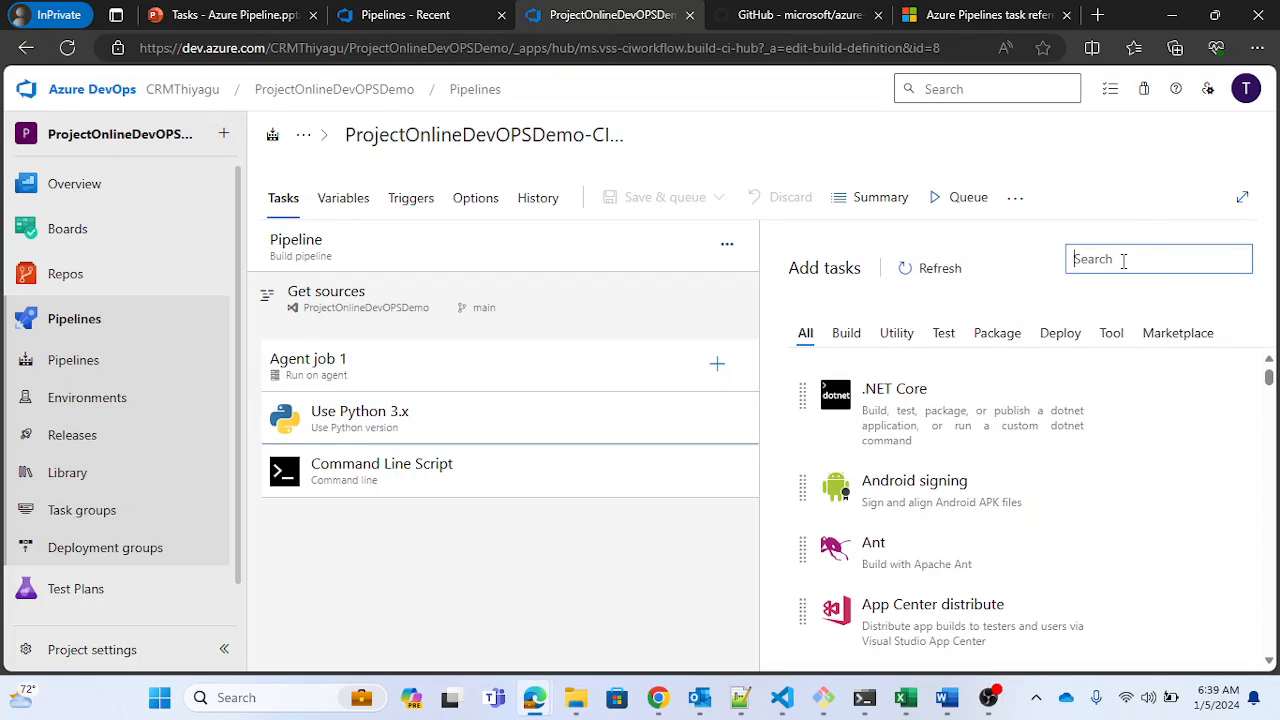
text(dock)
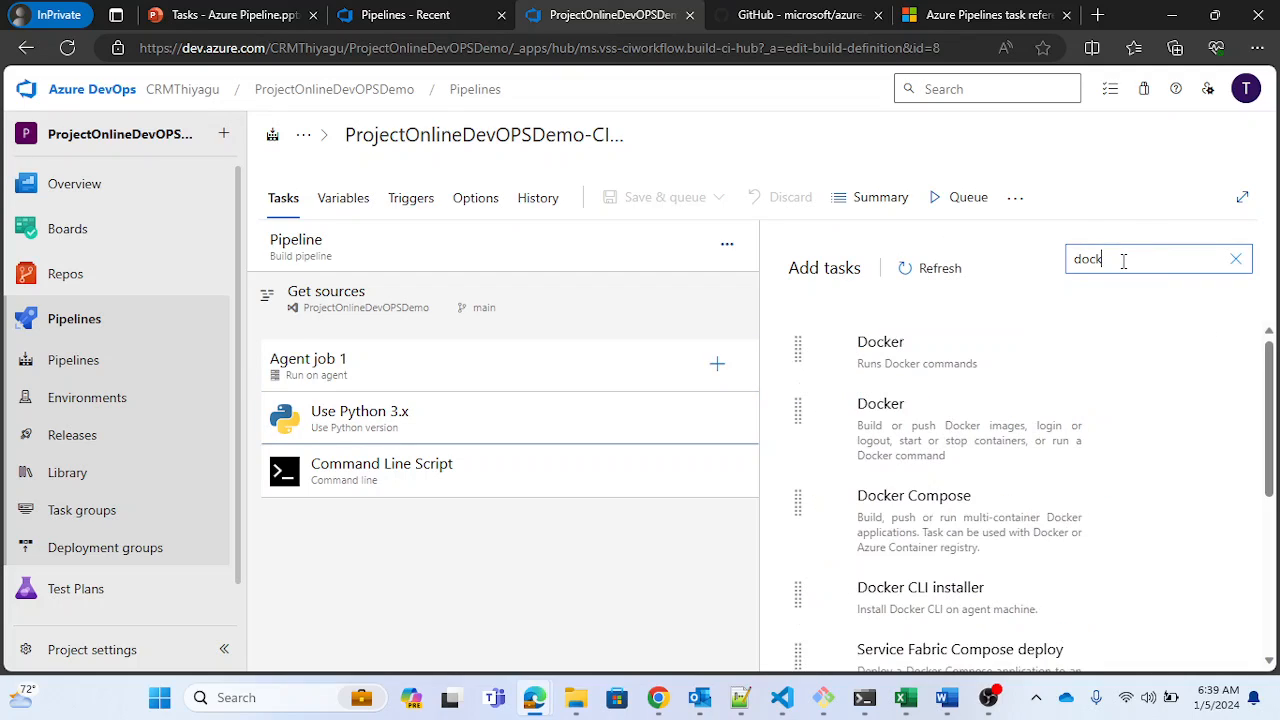
text(er)
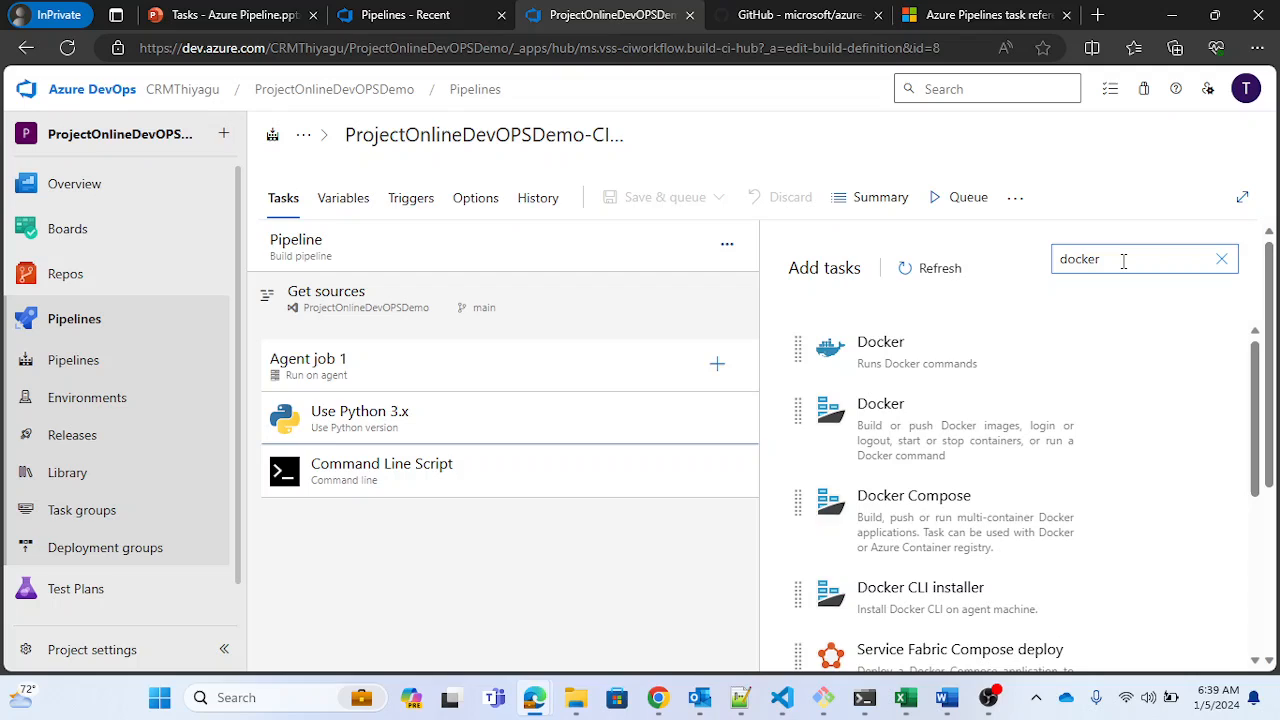
click(905, 365)
click(1164, 420)
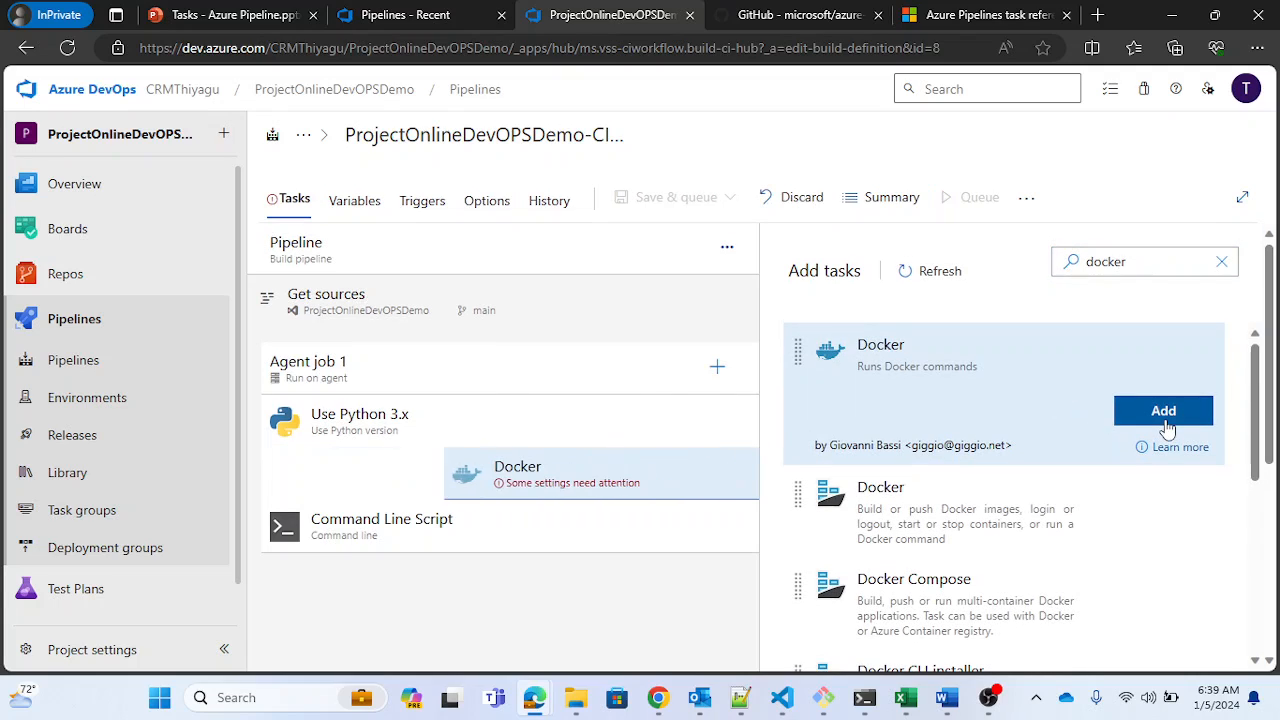
Step: Configure the new Docker task with the Build command and the image name "abc"
click(497, 486)
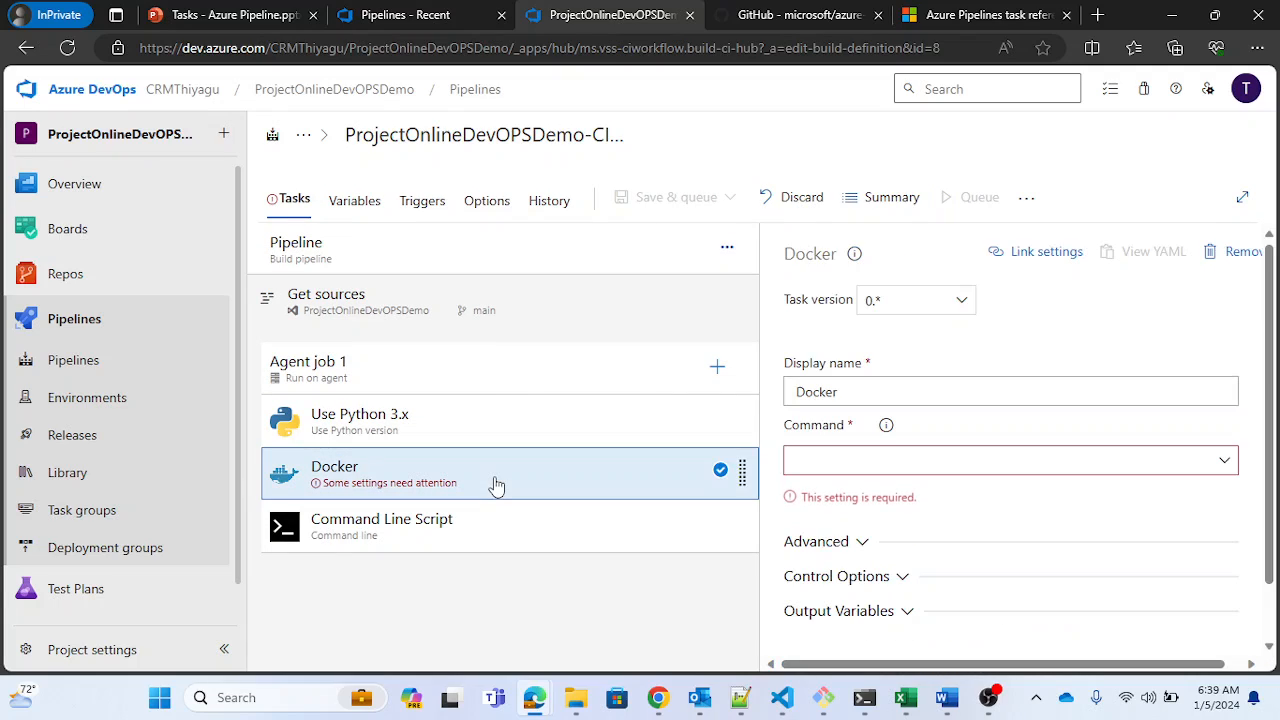
click(1228, 461)
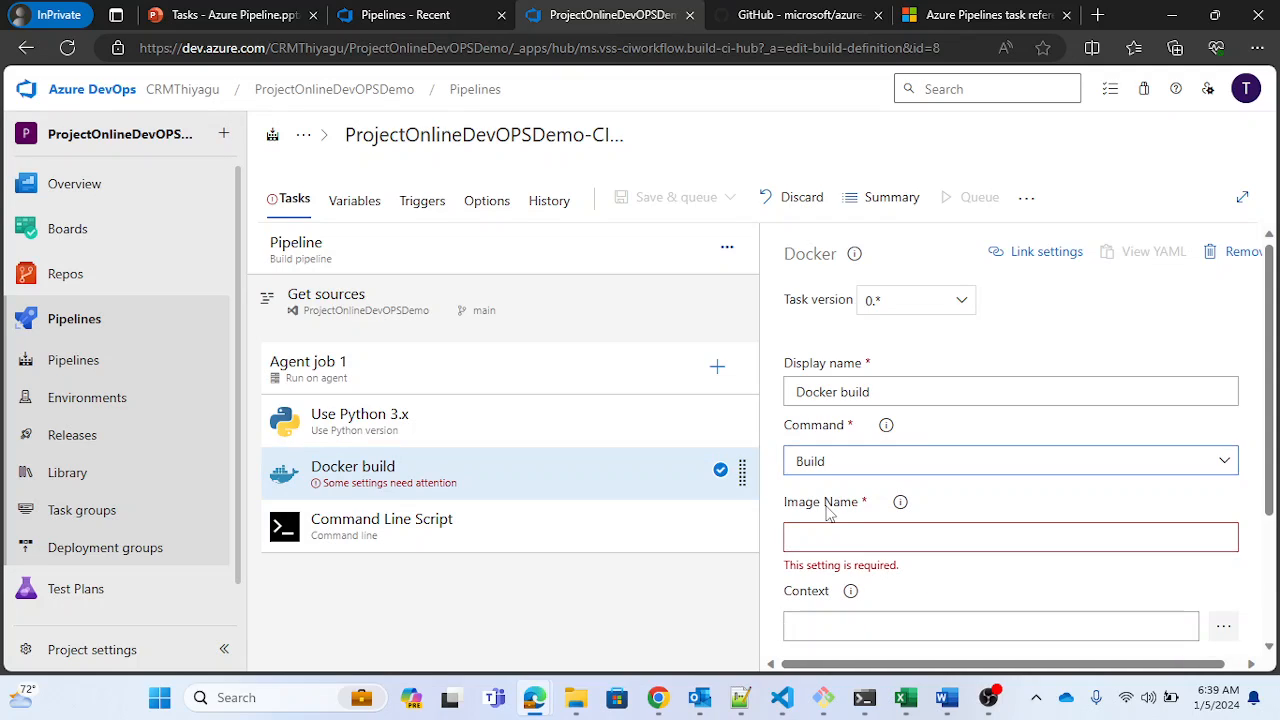
click(864, 540)
text(abc)
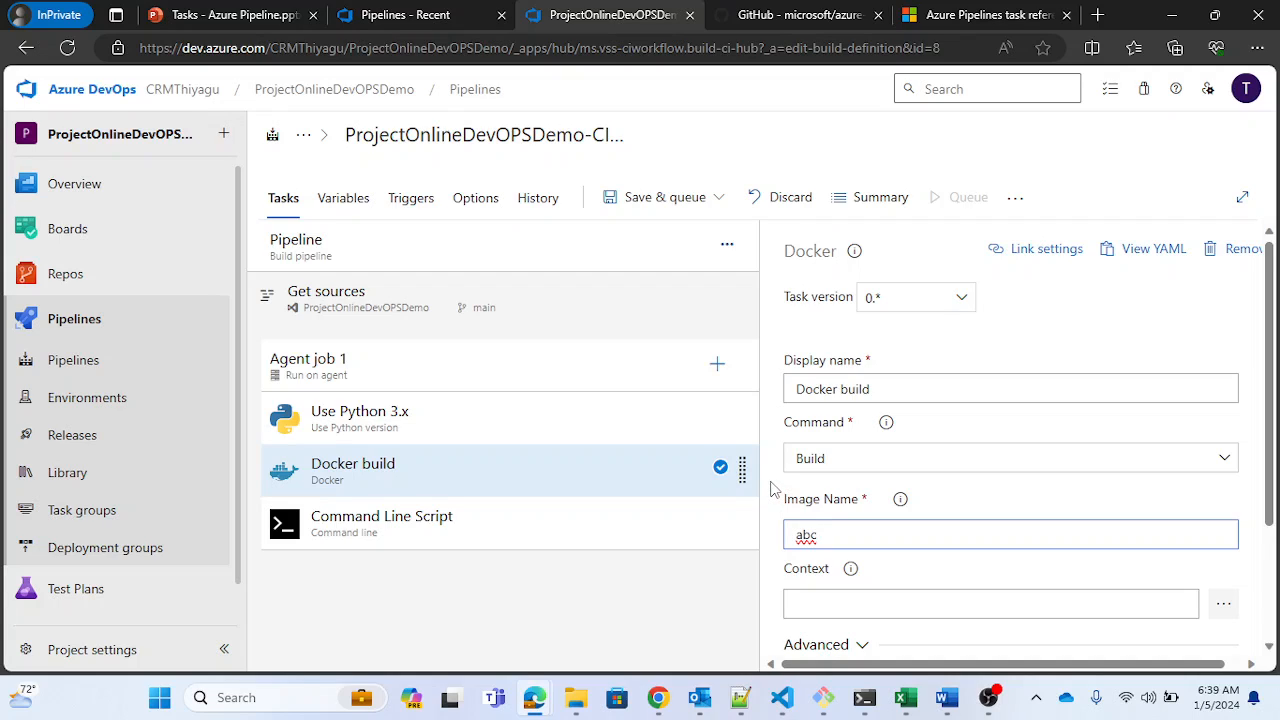
Step: Look over the Docker build task's remaining settings and show its YAML definition
scroll(775, 490, down, 2)
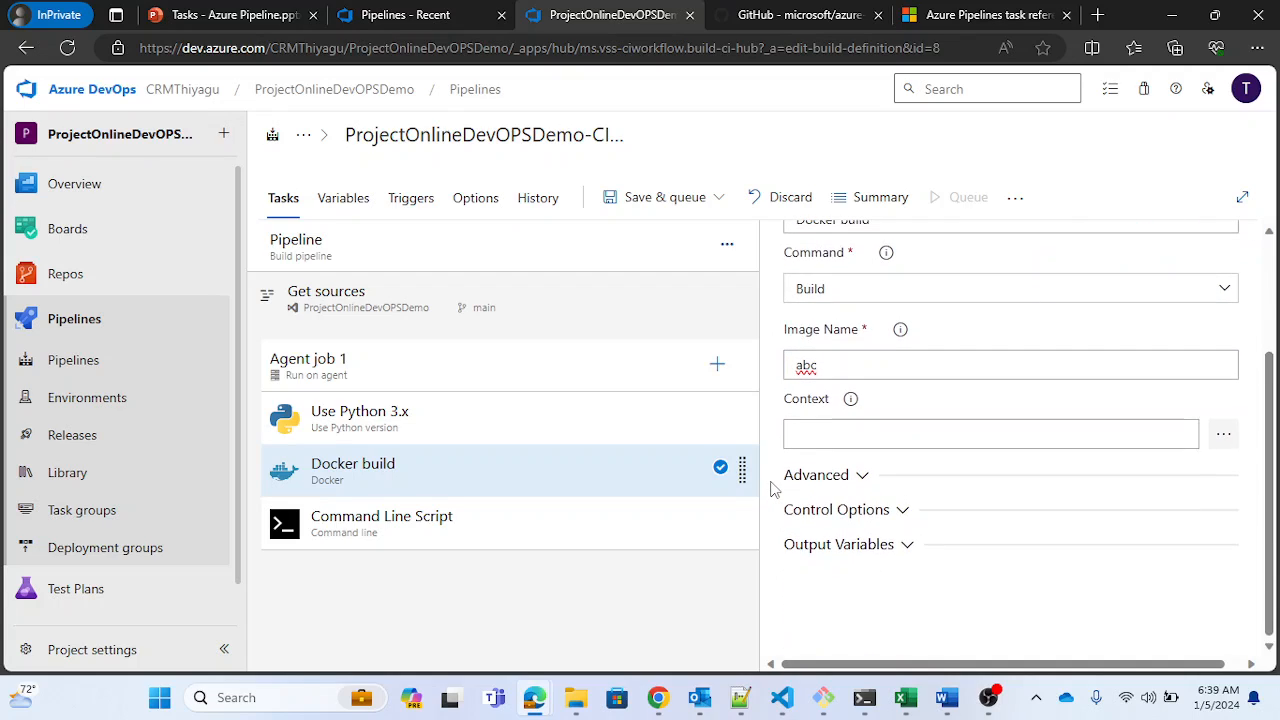
scroll(775, 490, up, 2)
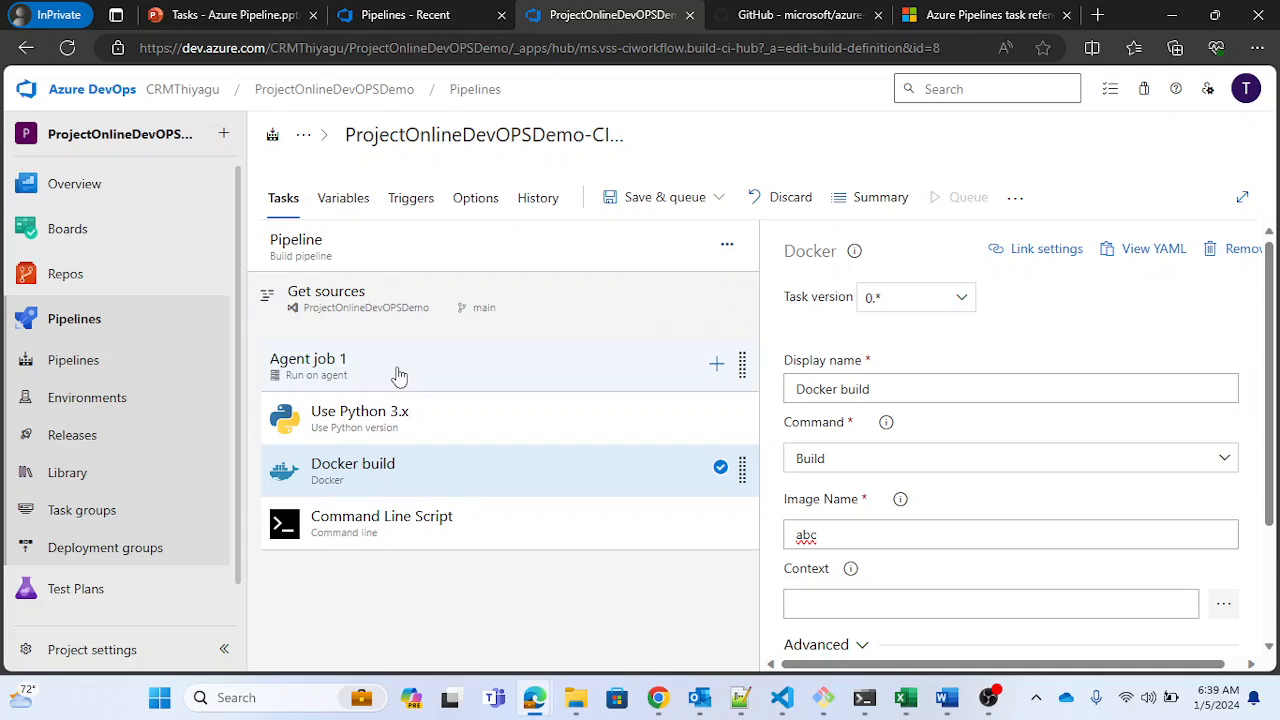
click(1145, 252)
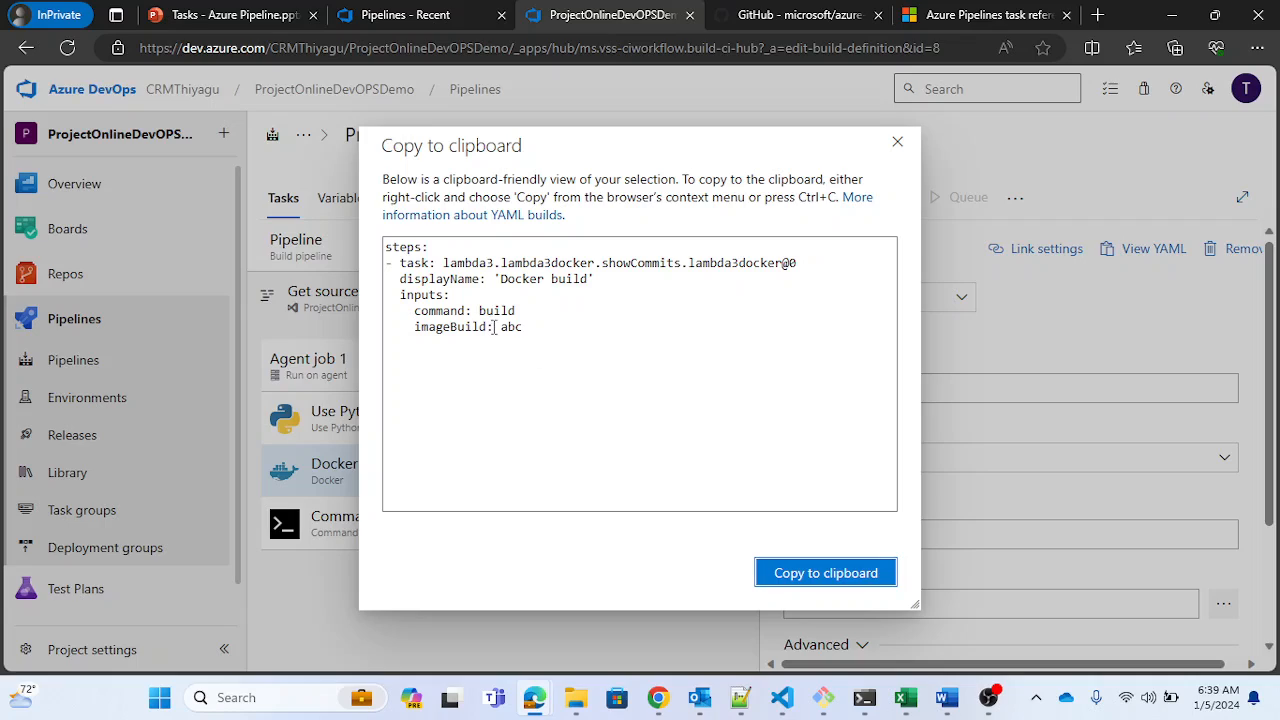
Step: Examine the fully qualified task name and the version suffix in the Docker build YAML, and close the YAML view
click(403, 264)
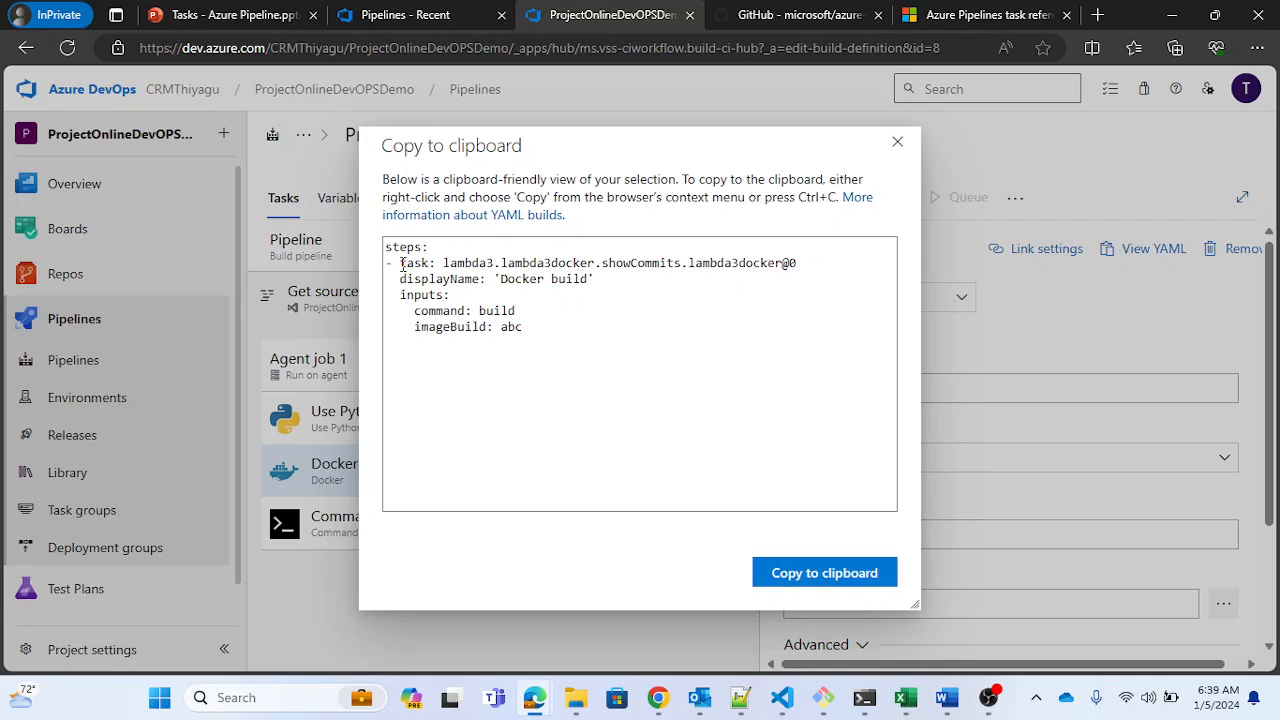
drag(403, 264, 803, 266)
click(443, 264)
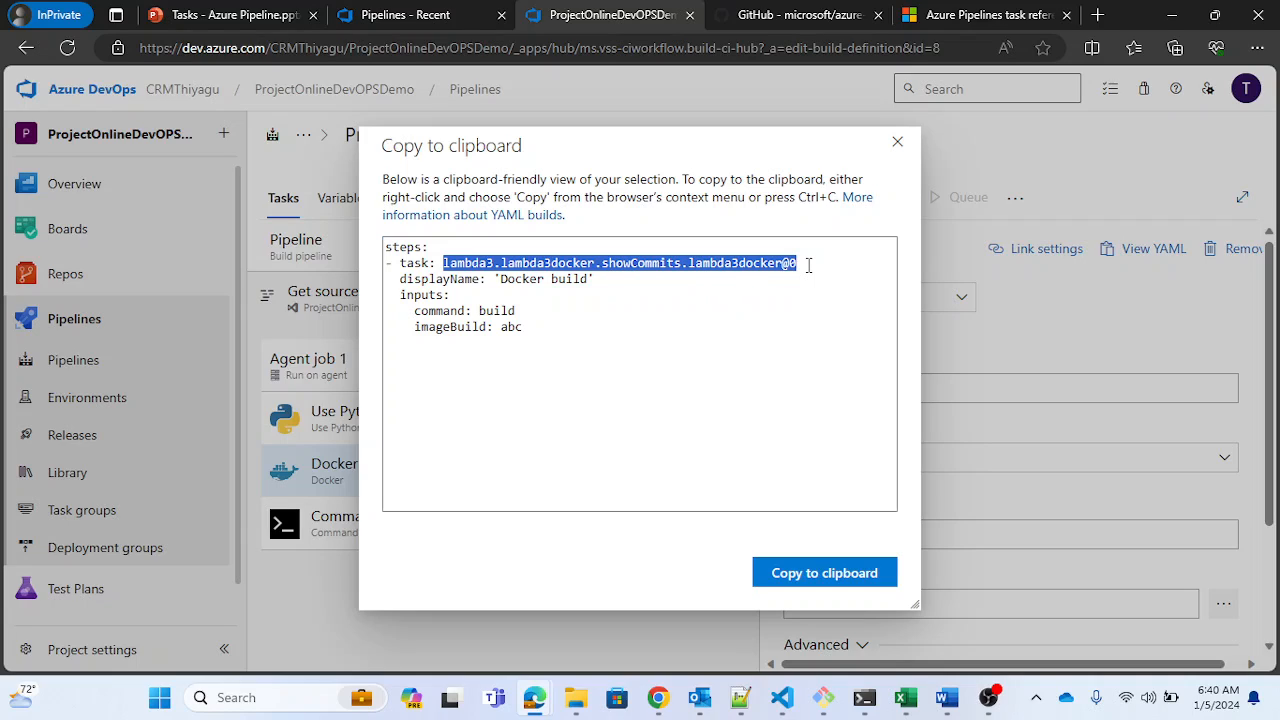
drag(802, 264, 783, 263)
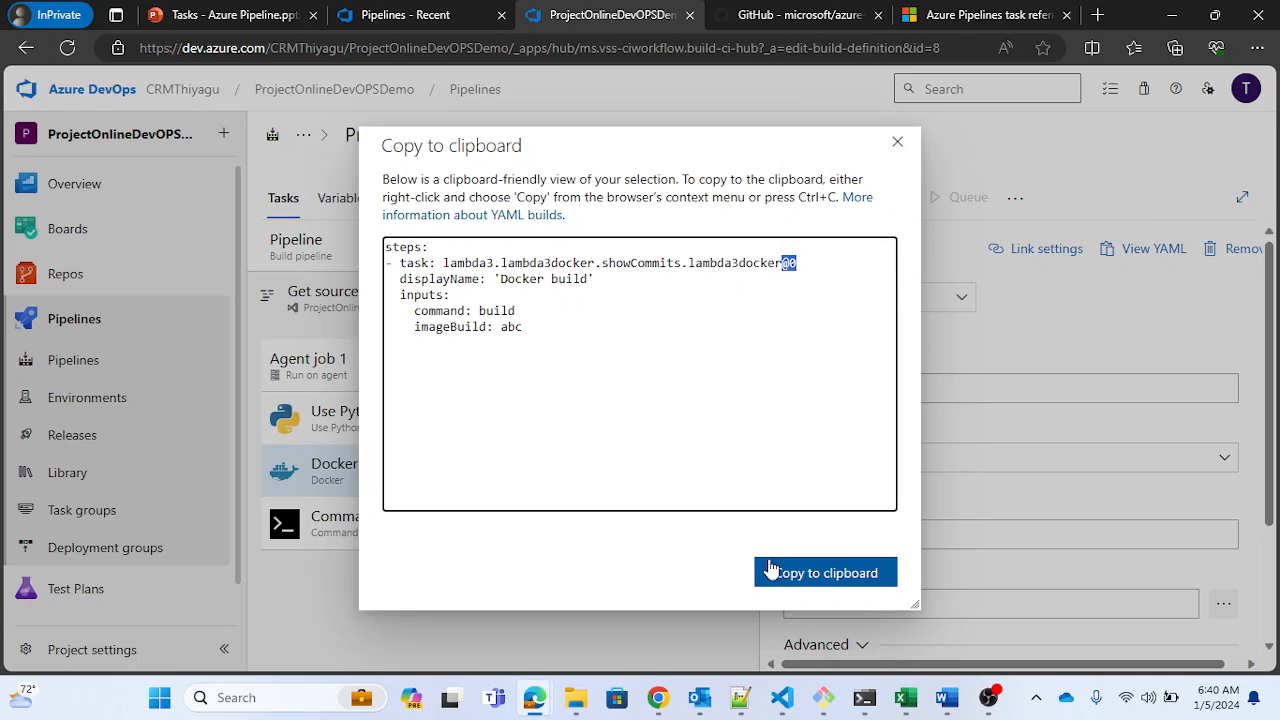
click(897, 142)
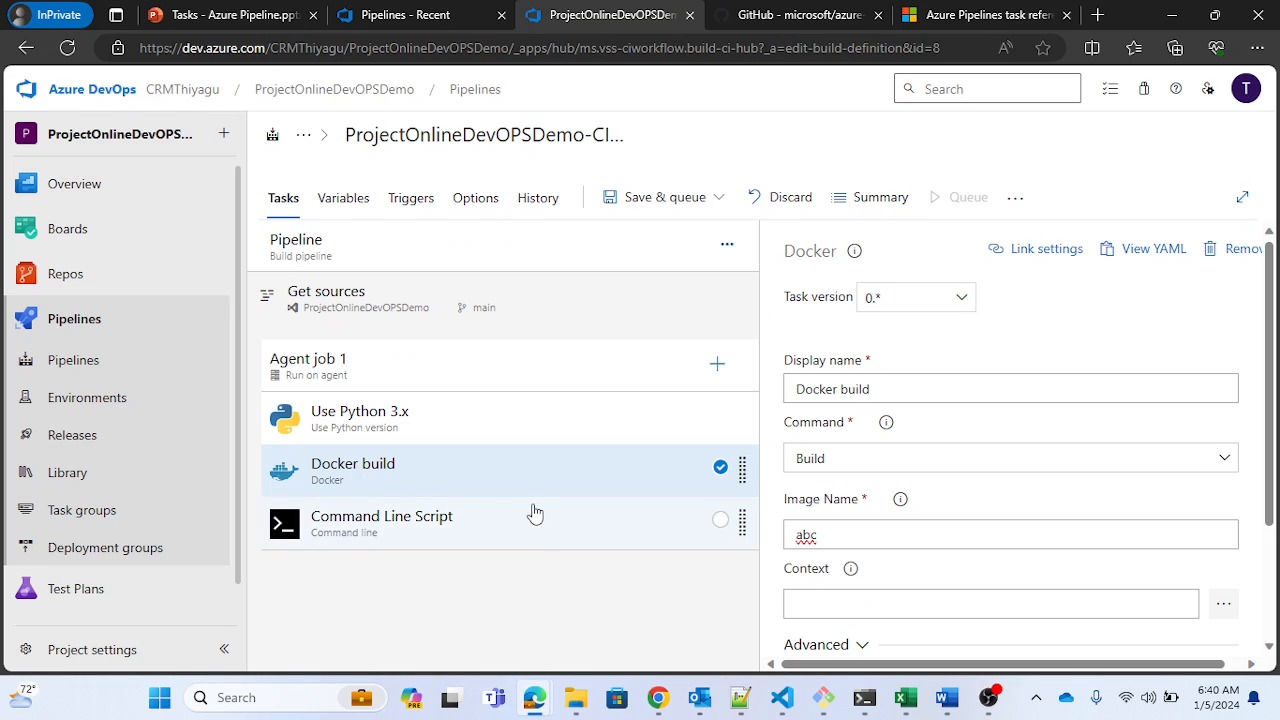
Step: Add the Ant task, which builds with Apache Ant, to Agent job 1 below the Docker build task
click(717, 365)
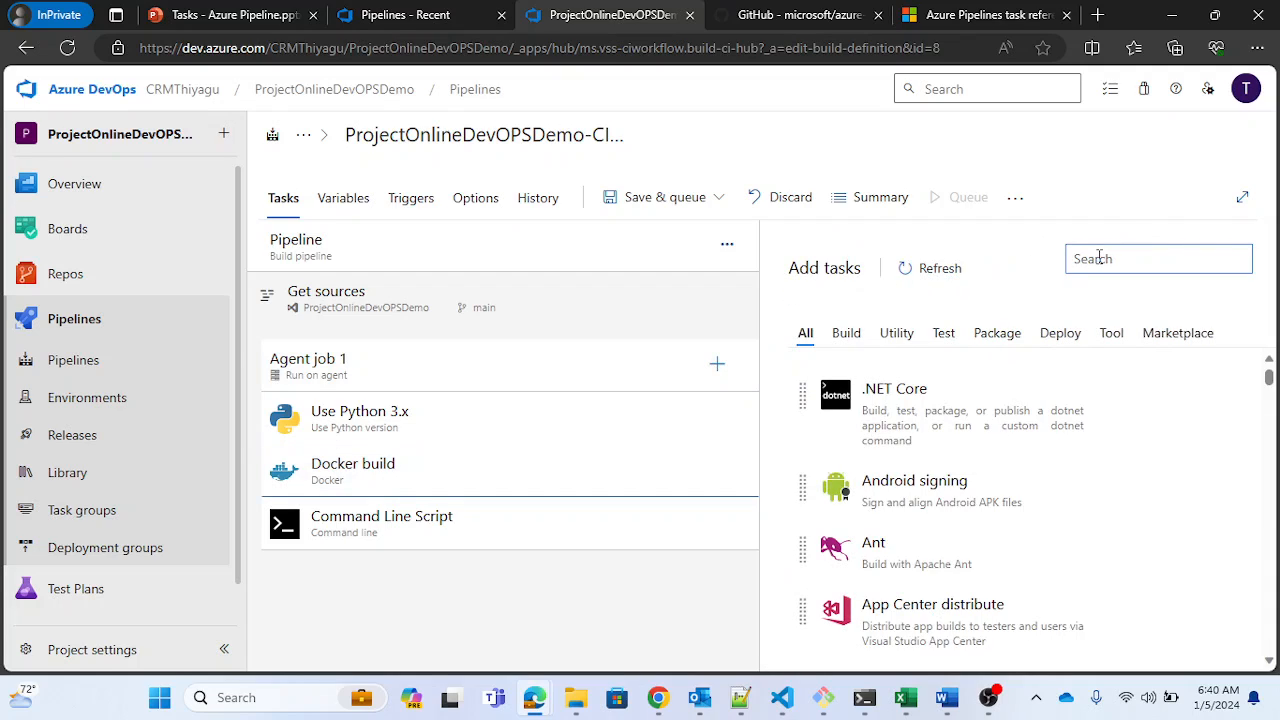
click(1030, 552)
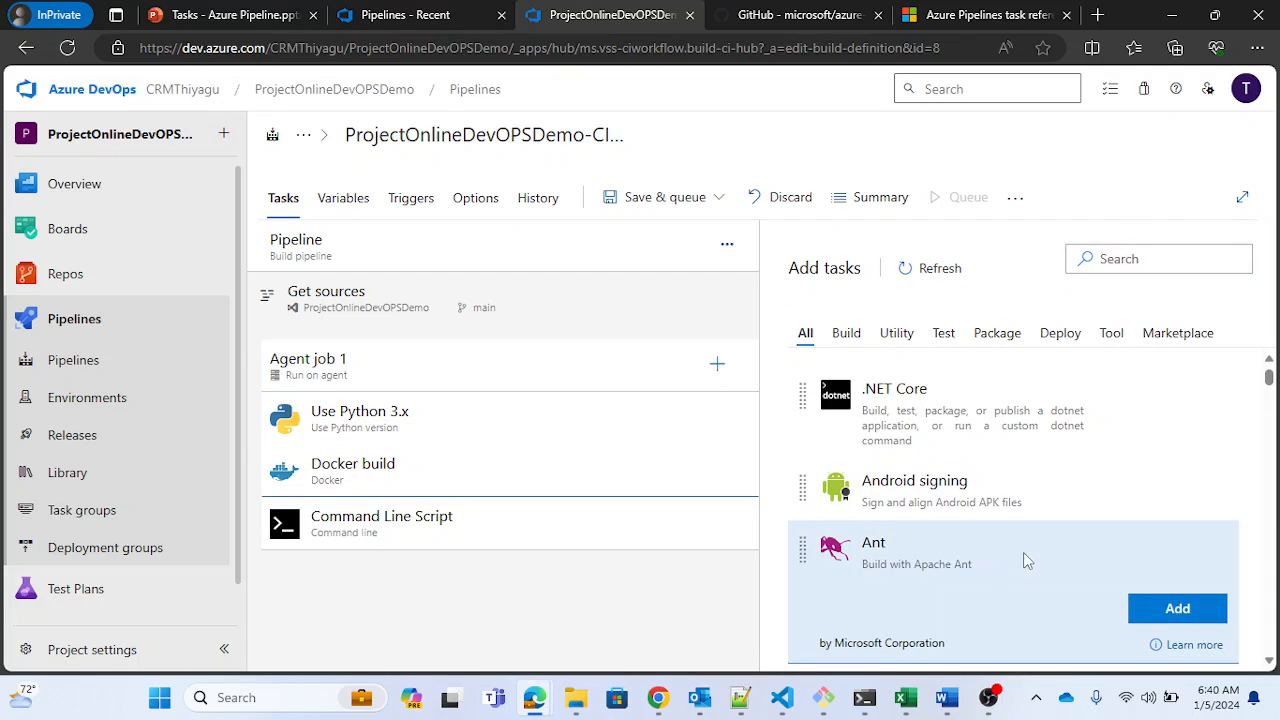
click(1172, 621)
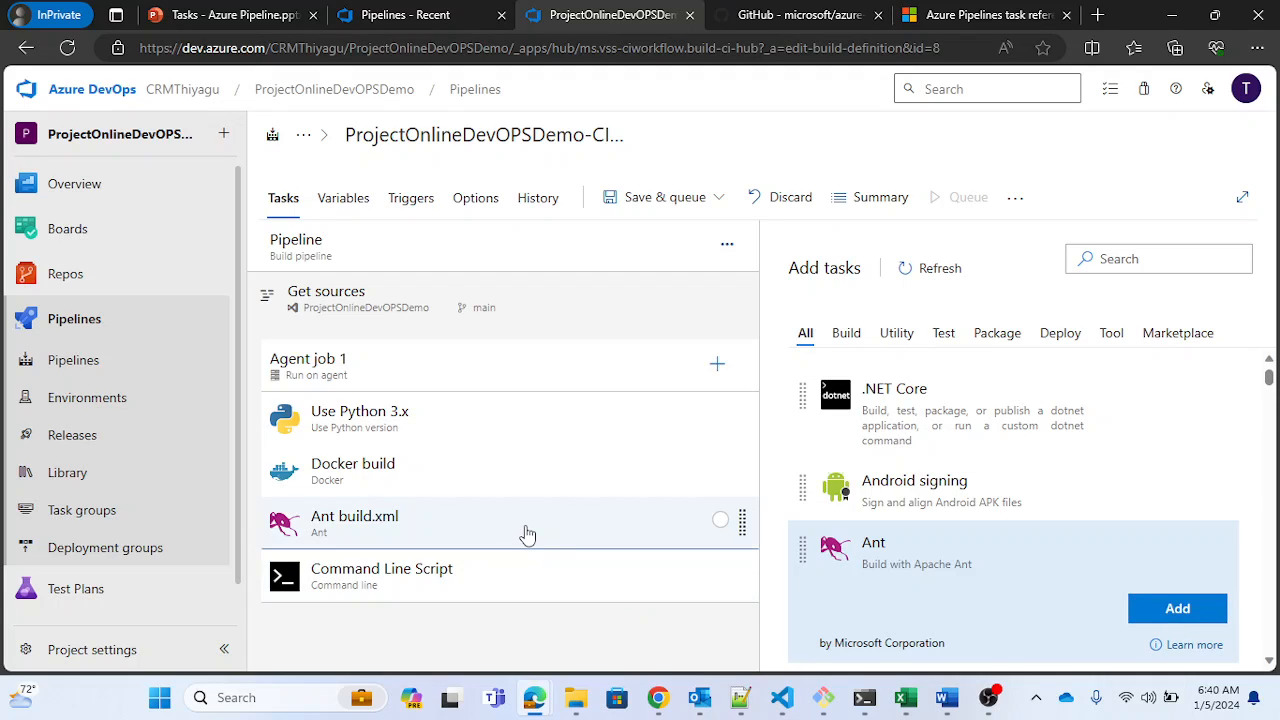
Step: Look over the new Ant task's settings and examine the task name in its YAML definition
click(527, 533)
scroll(1212, 452, down, 5)
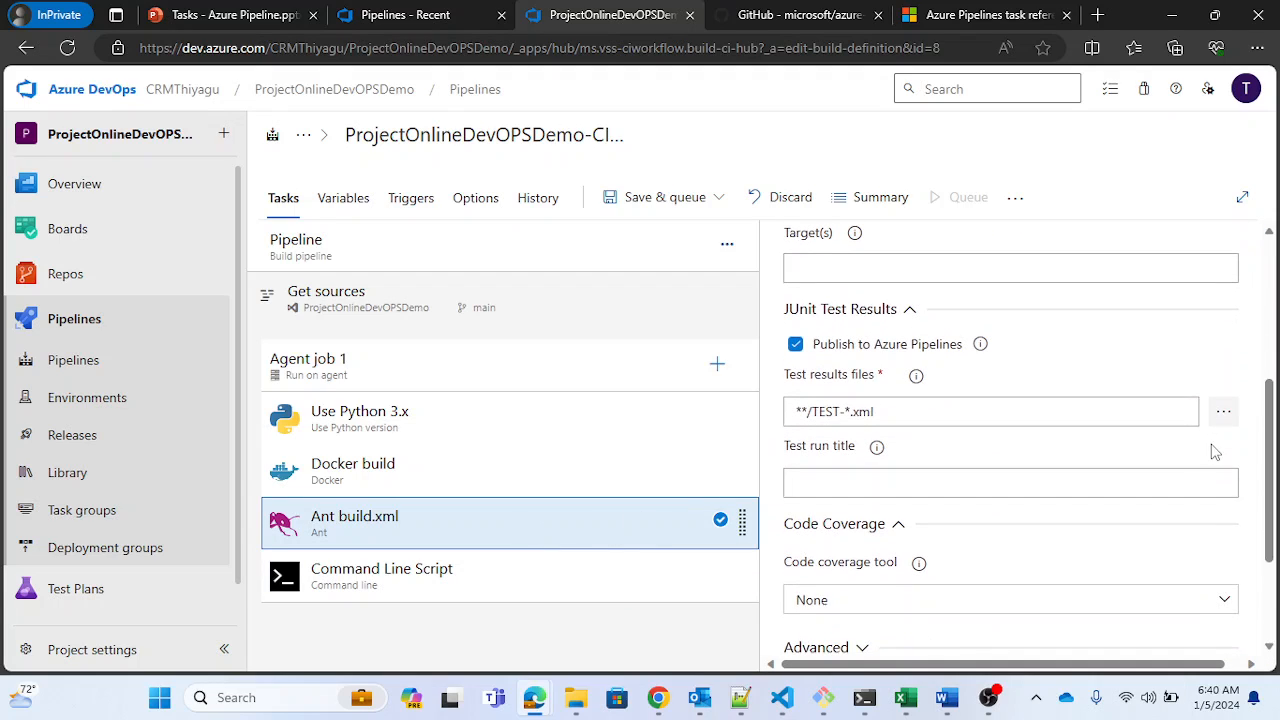
scroll(1213, 460, up, 5)
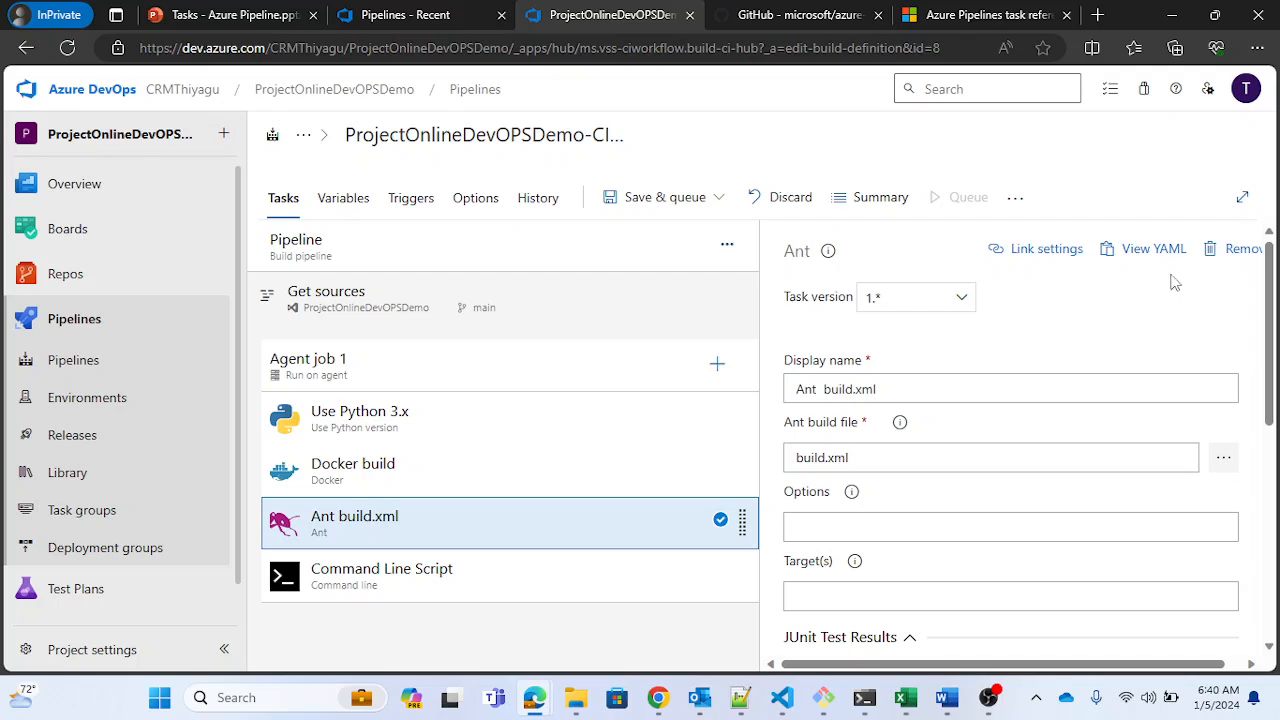
click(1153, 249)
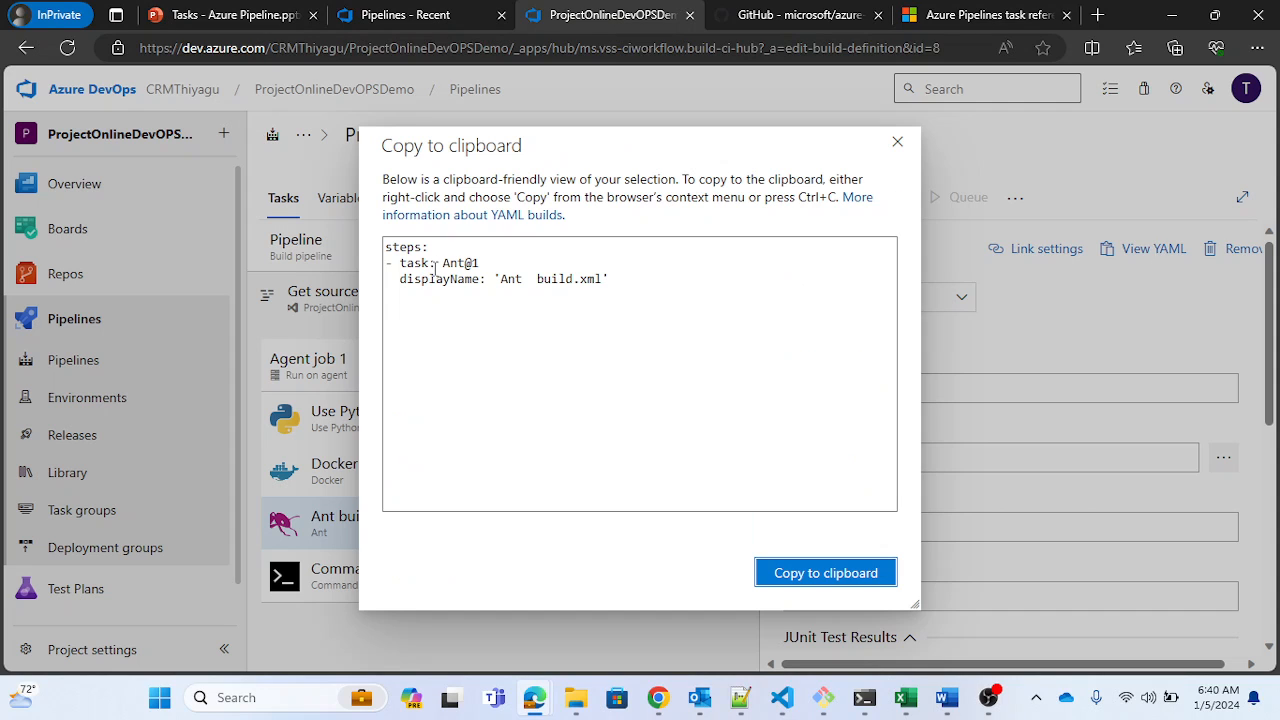
drag(445, 263, 482, 263)
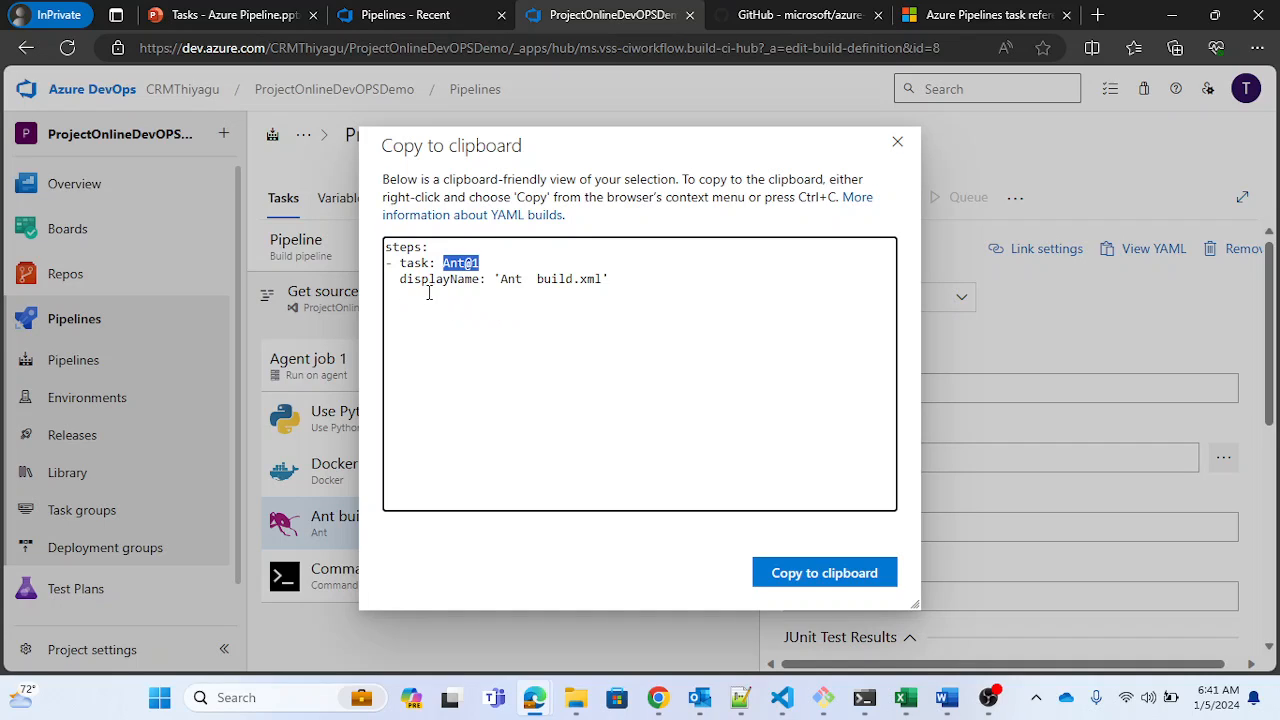
click(897, 142)
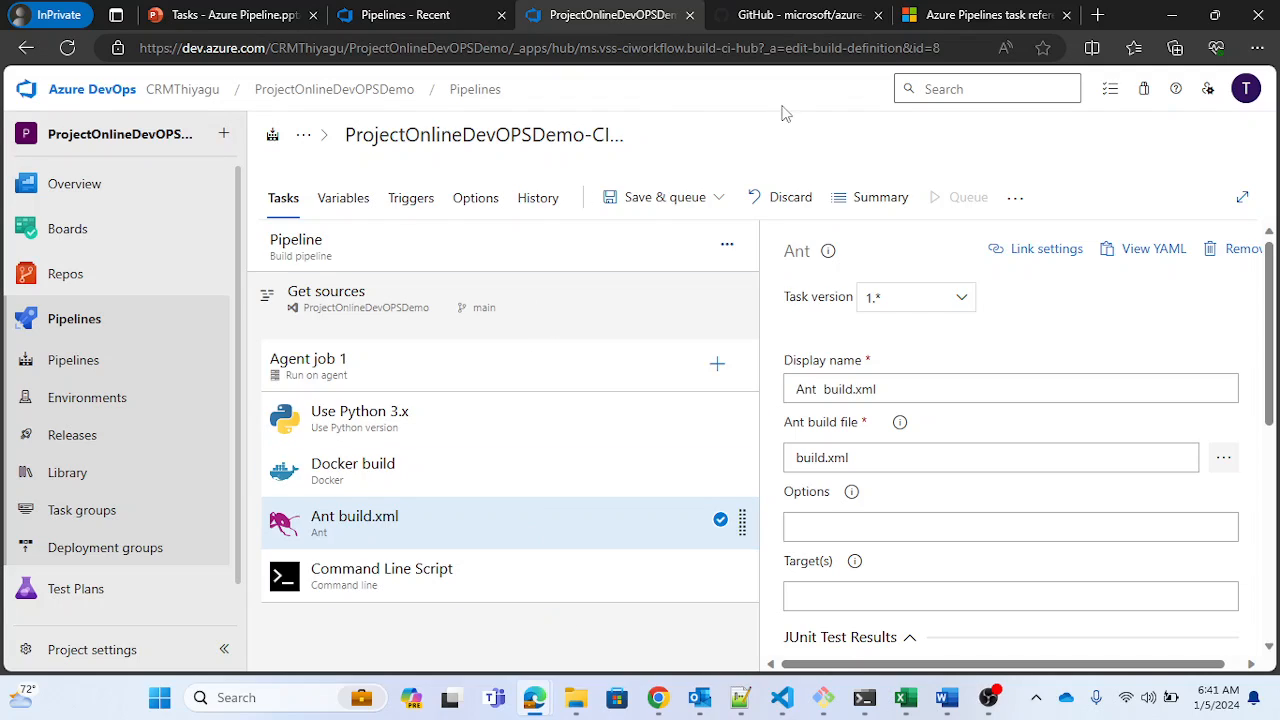
Step: Switch to the PowerPoint presentation and read the Custom tasks slide's rule on in-box task precedence
click(232, 15)
click(78, 412)
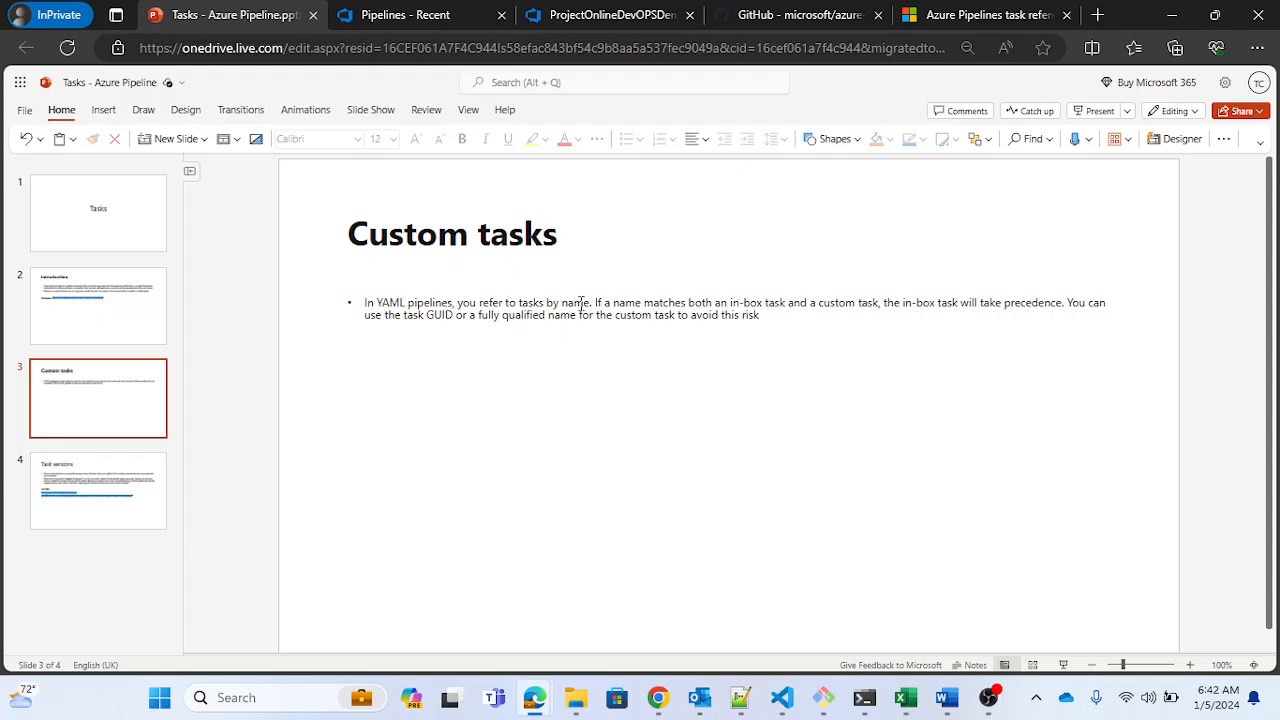
click(534, 307)
triple_click(534, 307)
click(591, 345)
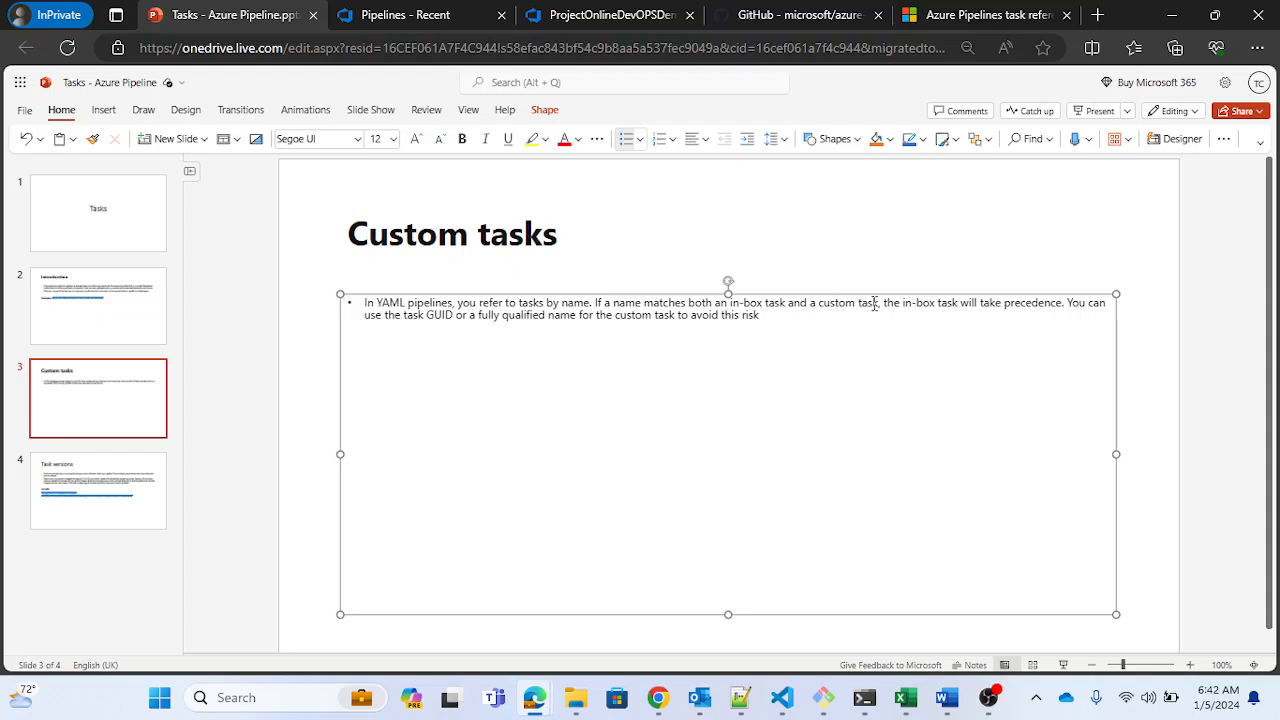
drag(884, 303, 1065, 308)
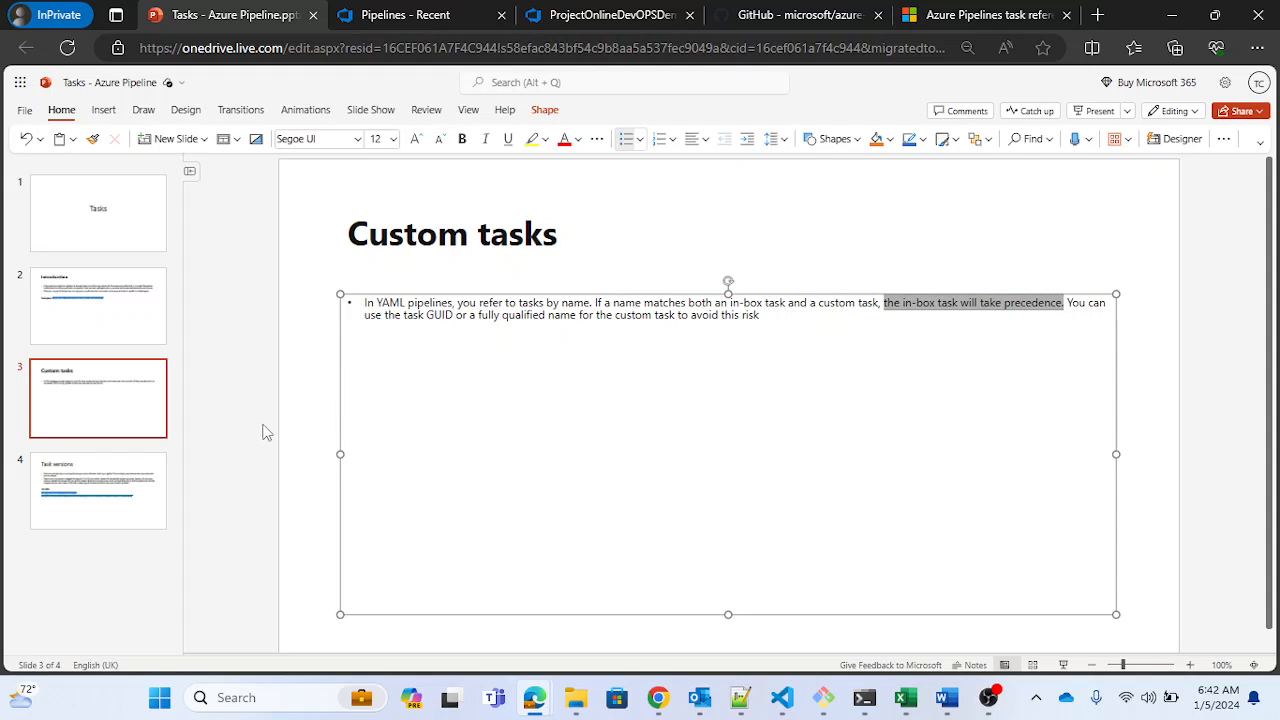
click(300, 400)
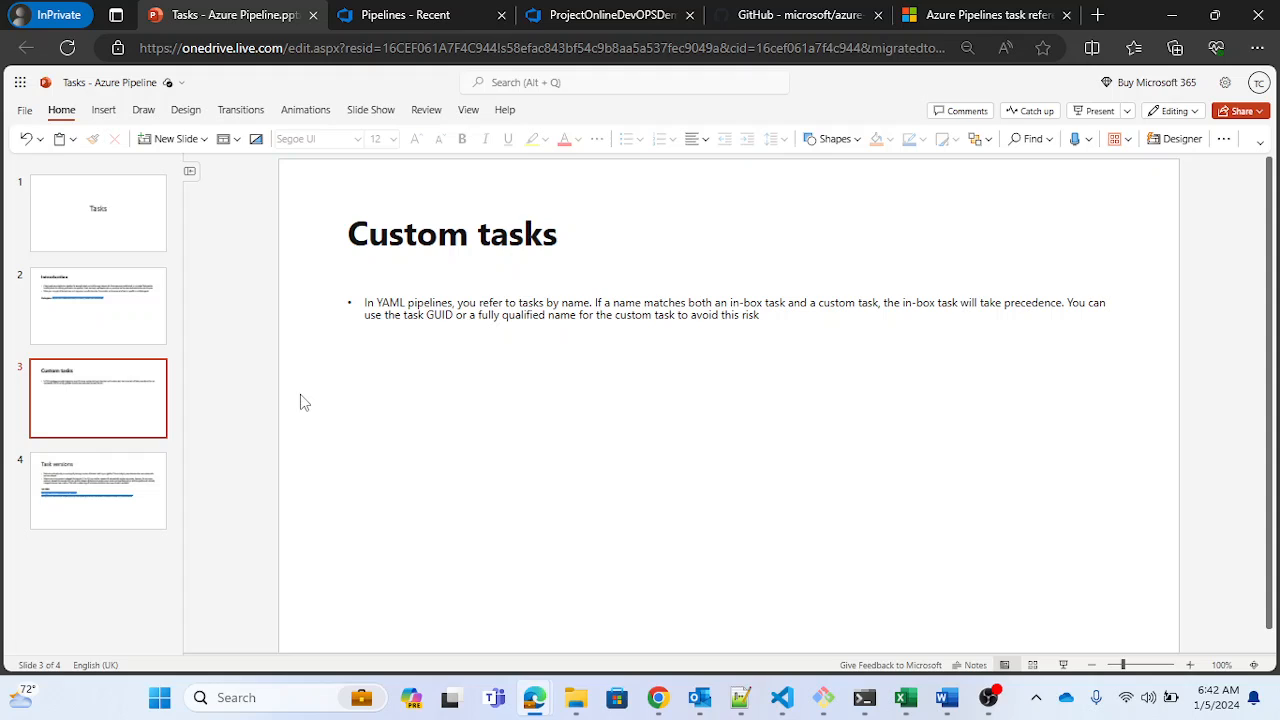
Step: Return to the classic pipeline in Azure DevOps and highlight the task reference in the Ant task's YAML
click(440, 18)
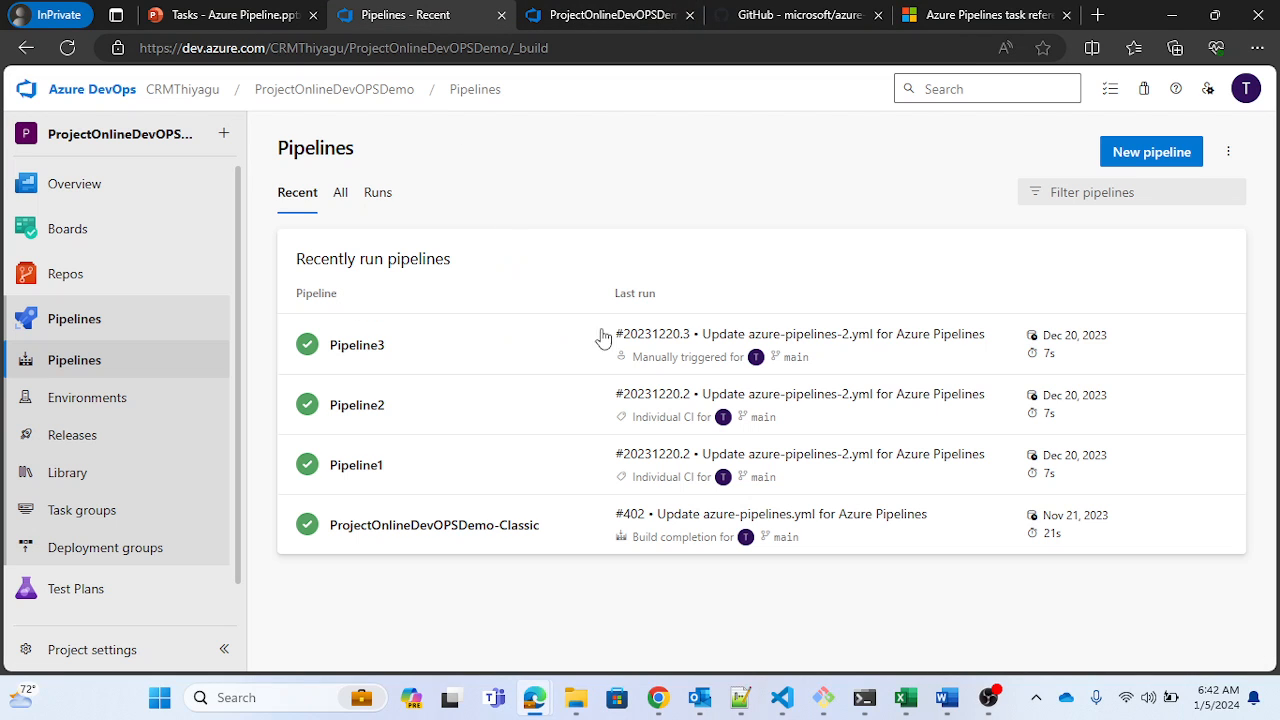
click(598, 12)
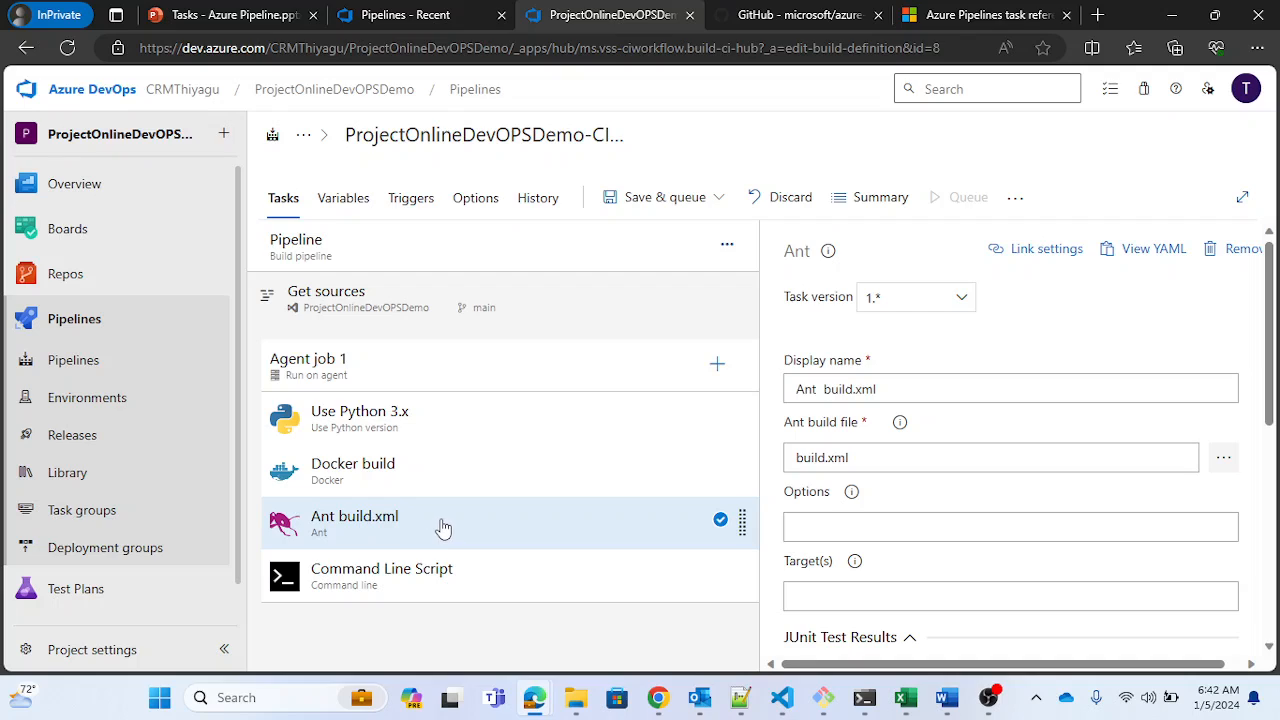
click(1128, 250)
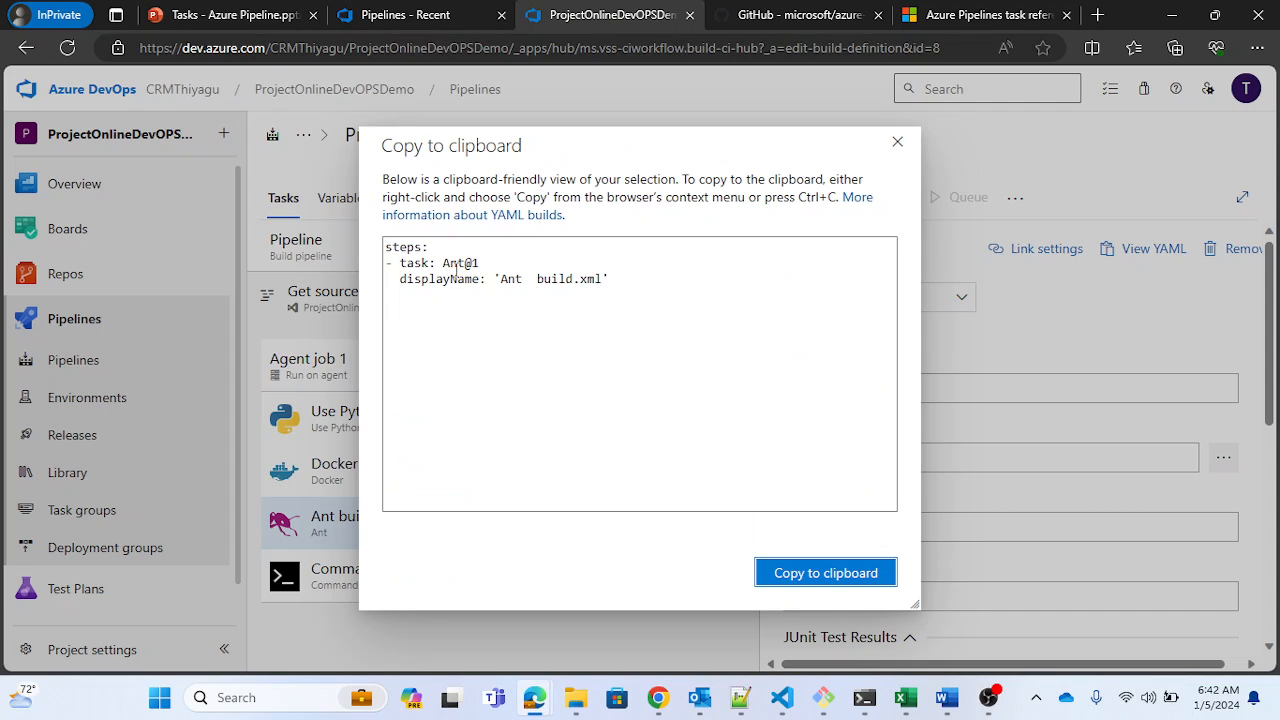
drag(482, 264, 443, 264)
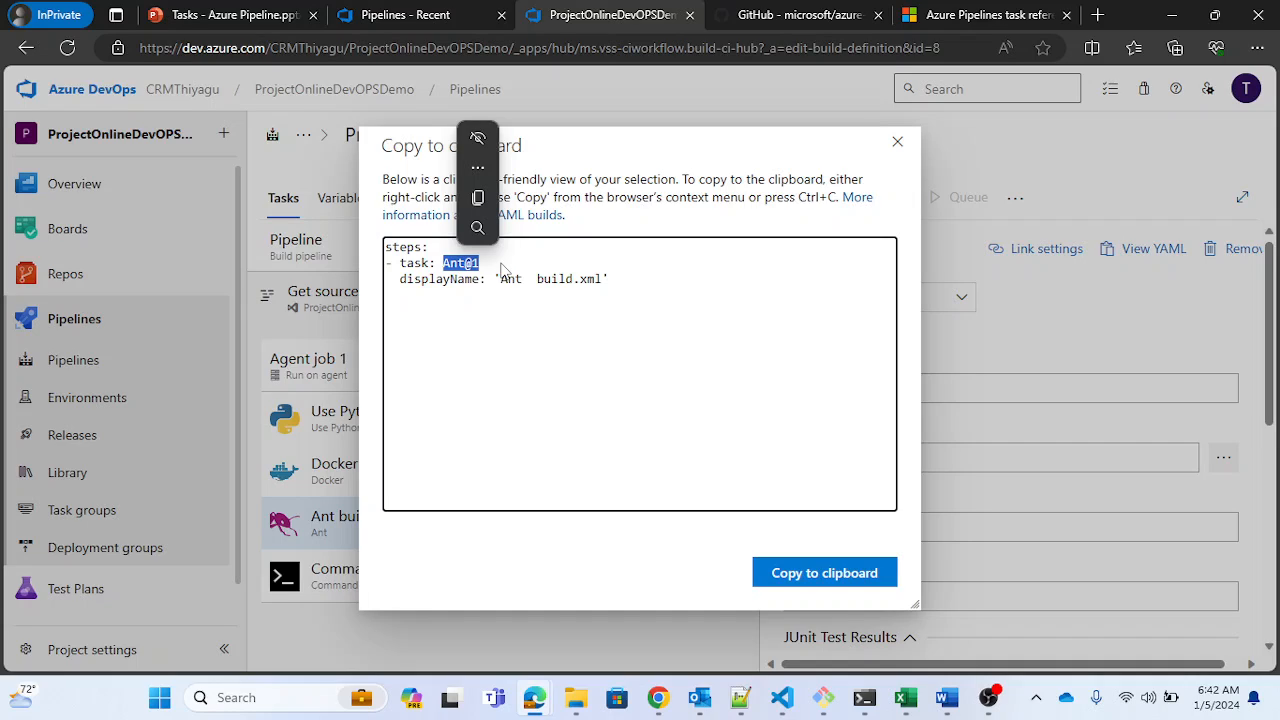
click(511, 194)
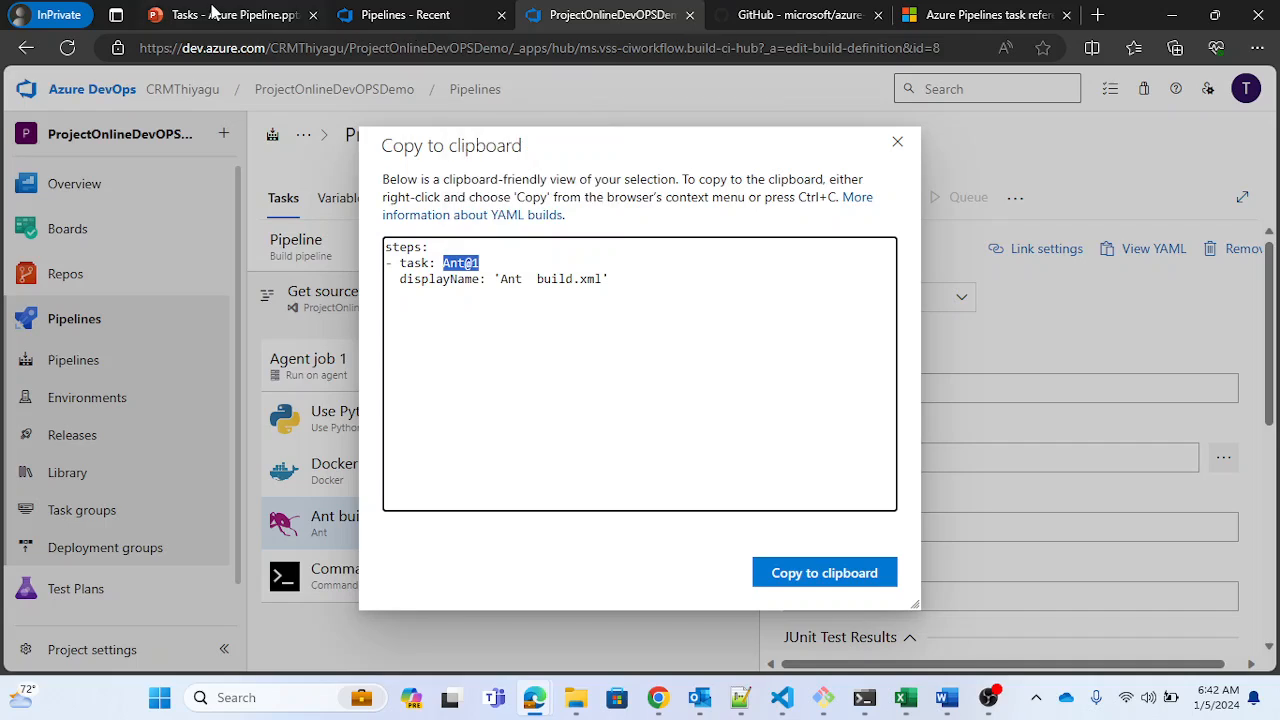
Step: Reread the Custom tasks slide in PowerPoint about the task GUID or fully qualified name, and open the Task versions slide
click(230, 15)
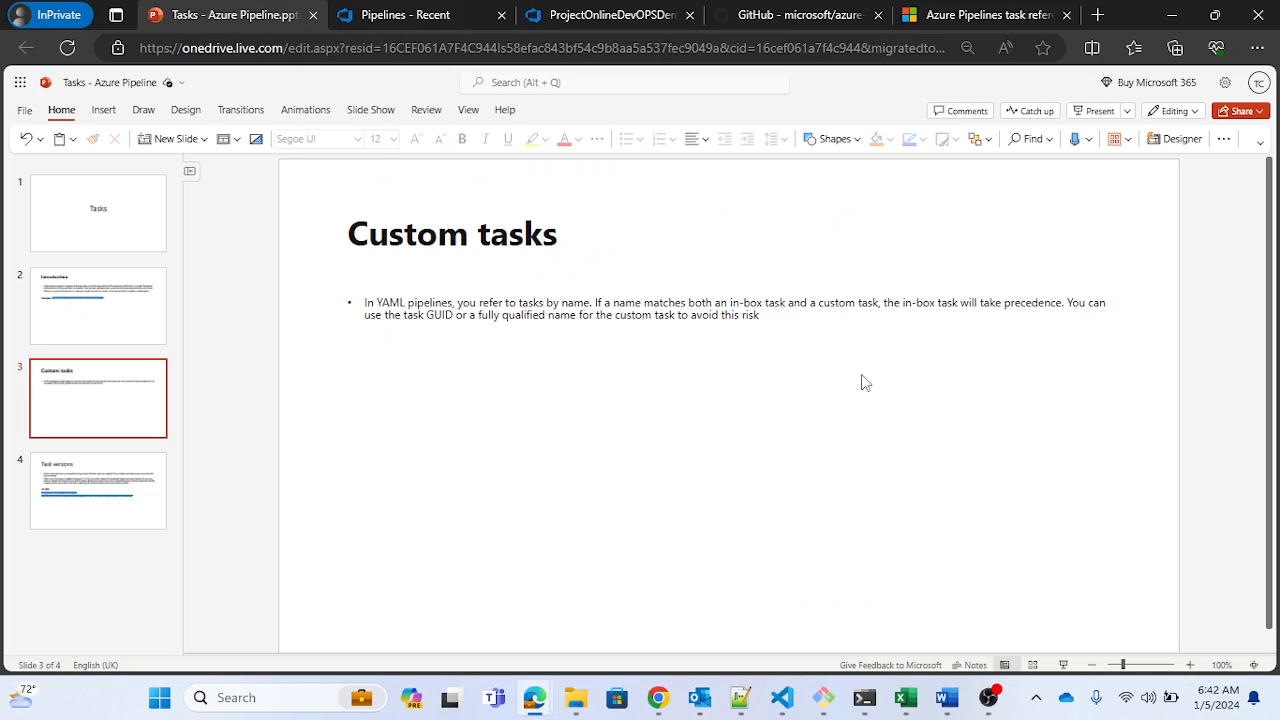
triple_click(785, 312)
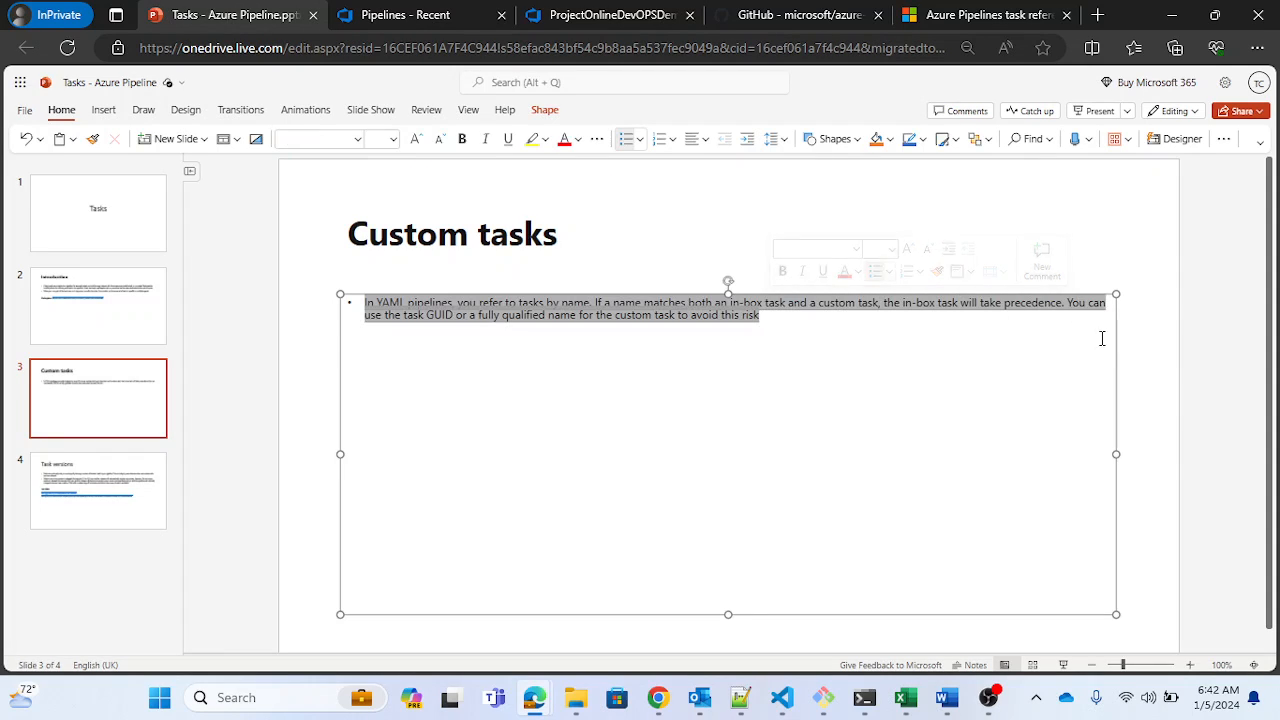
click(1155, 372)
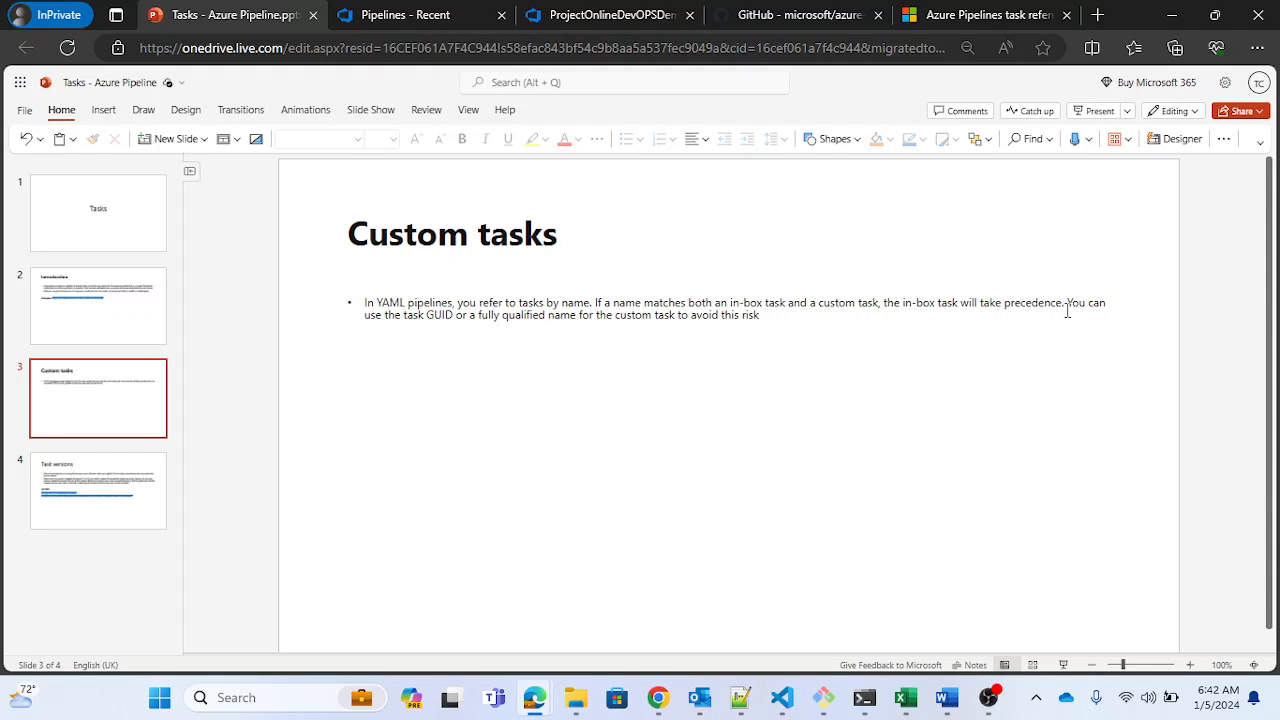
drag(1065, 303, 639, 348)
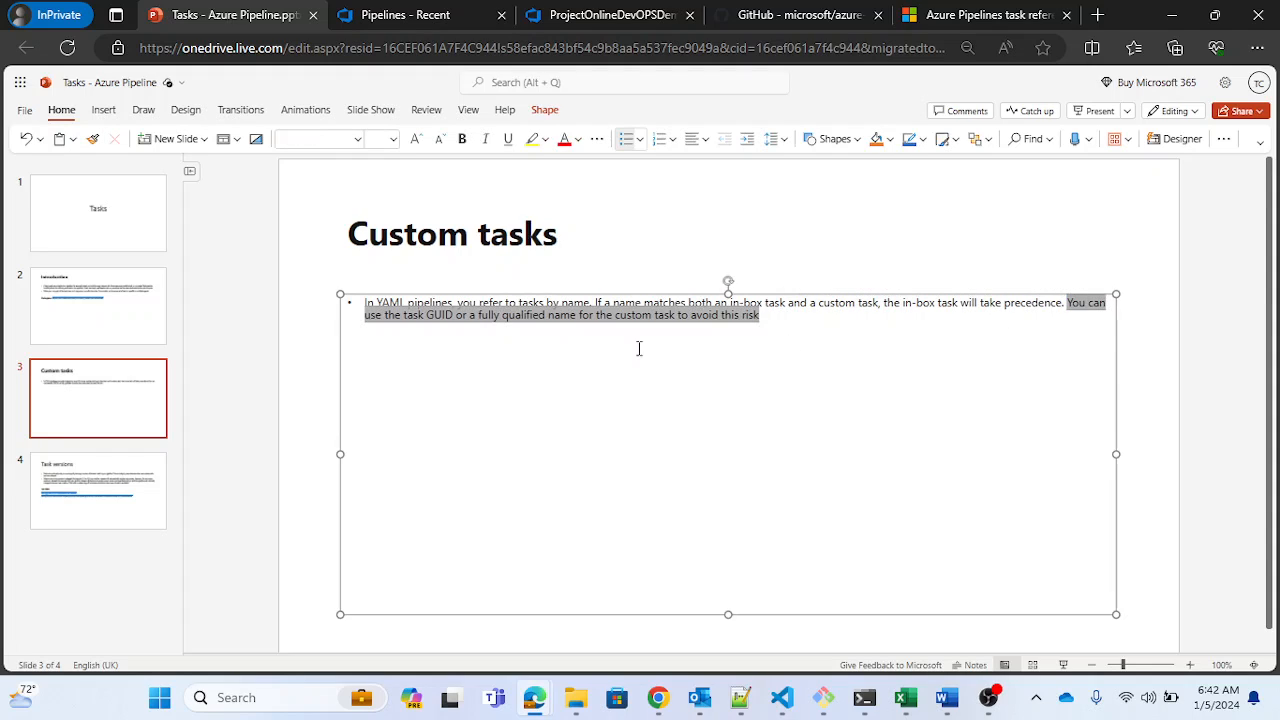
click(426, 332)
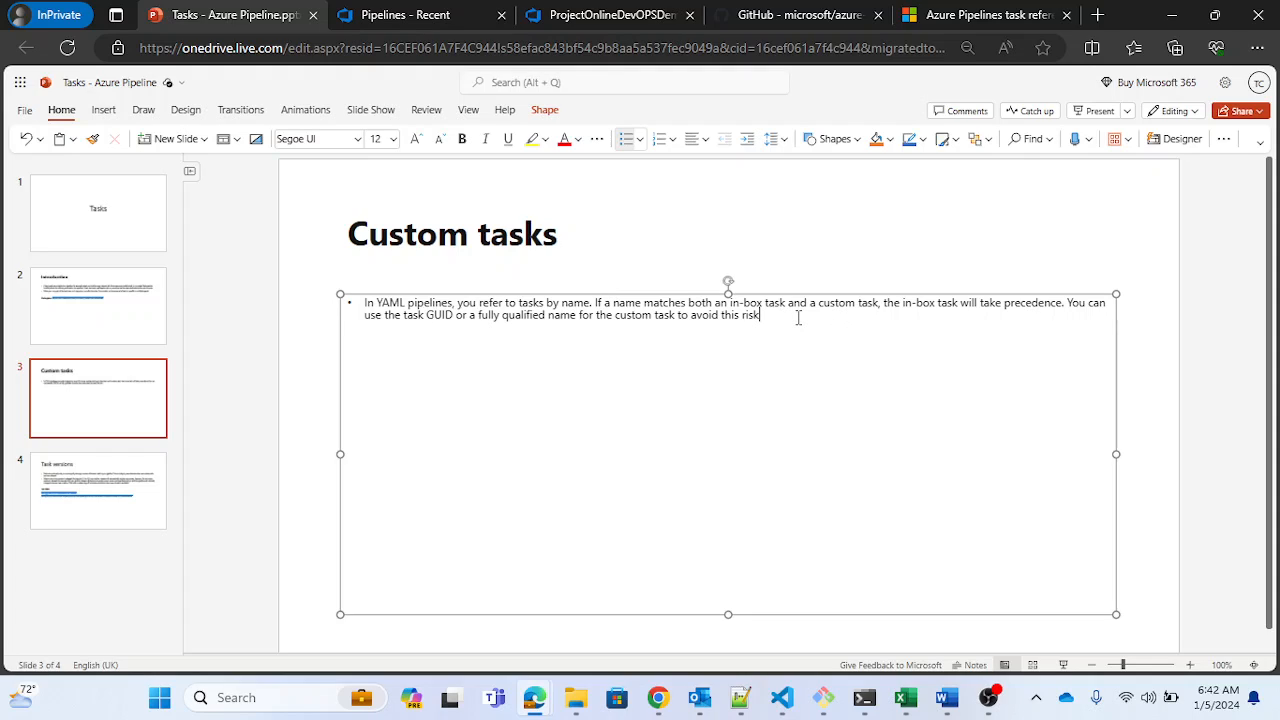
click(300, 420)
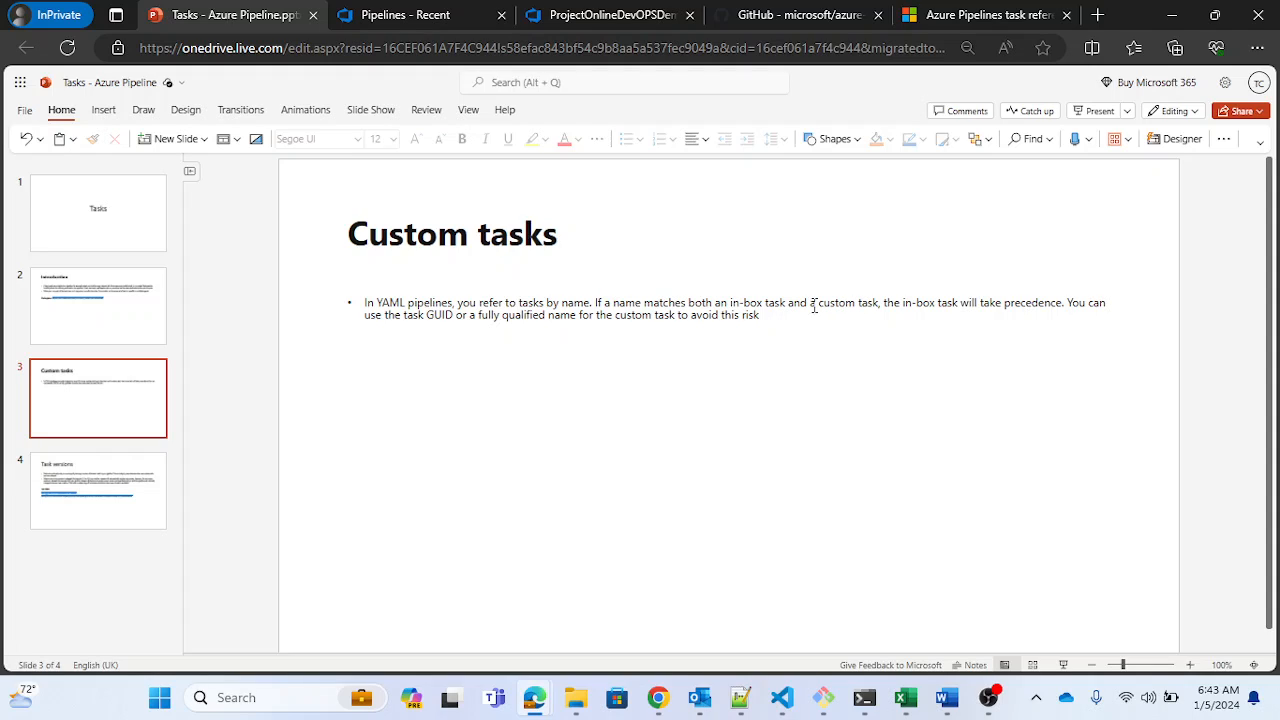
drag(596, 302, 960, 306)
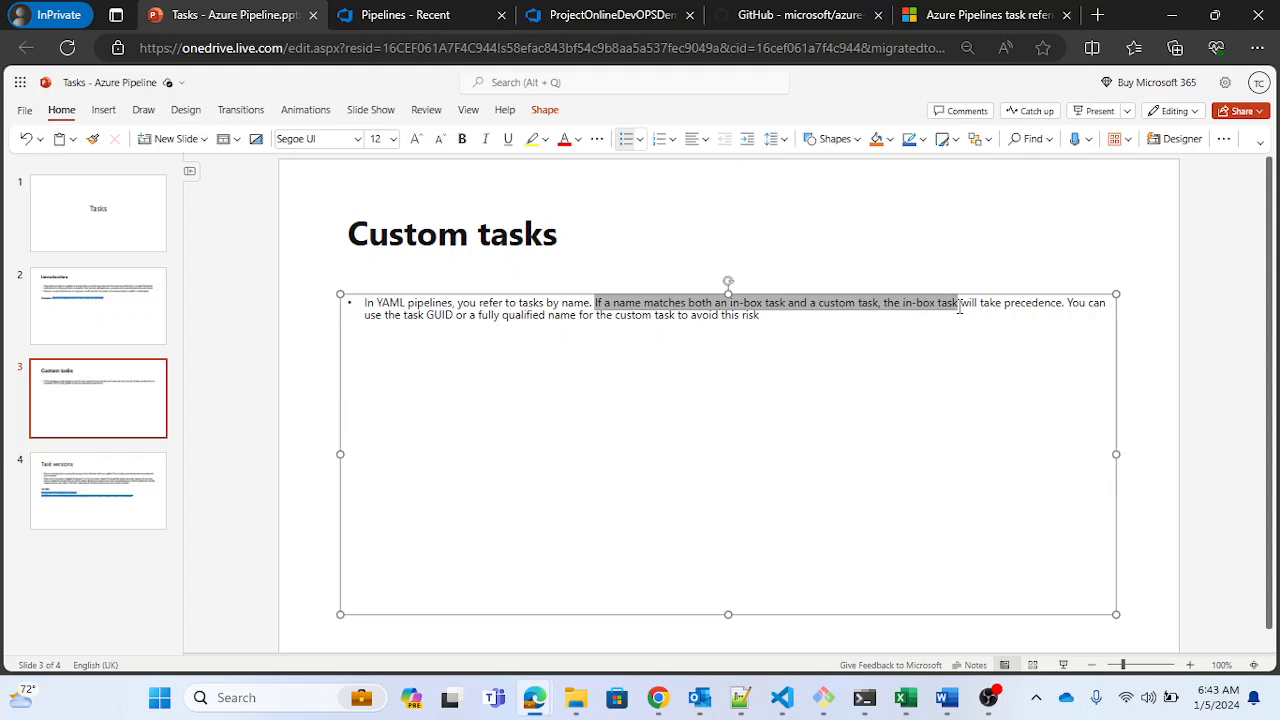
click(311, 414)
click(100, 508)
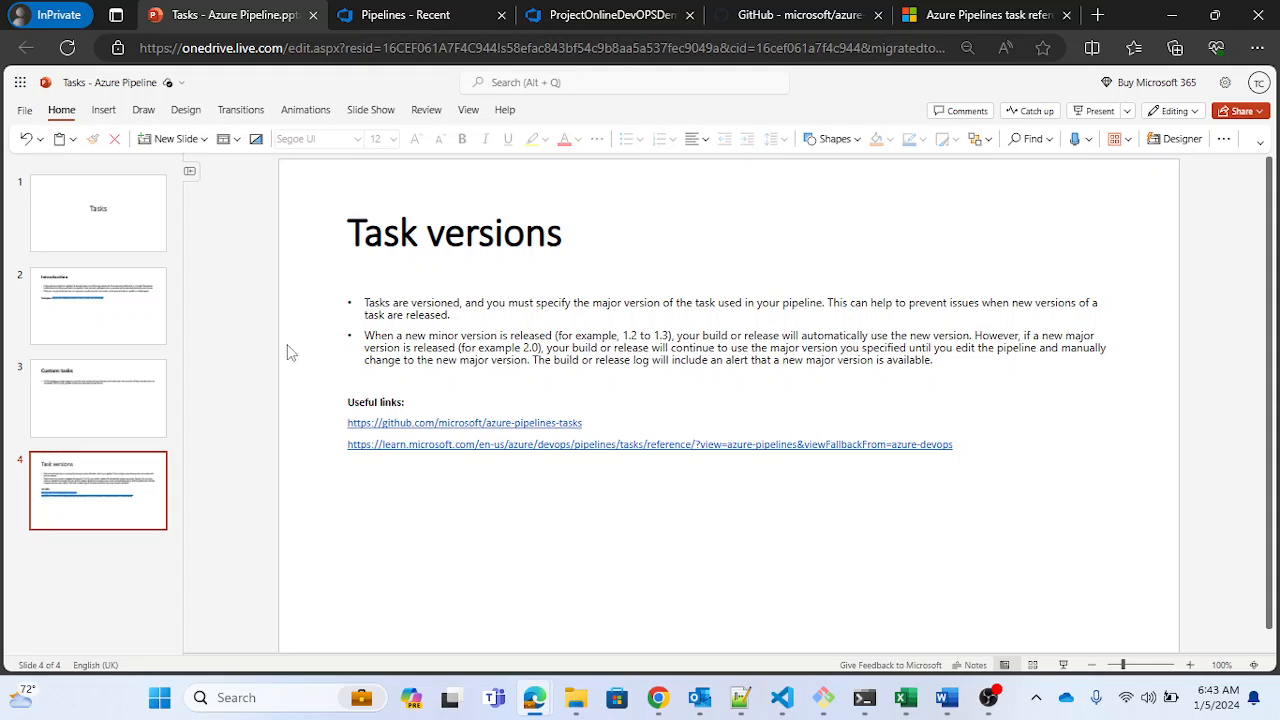
Step: Switch back to the Ant task's YAML in Azure DevOps, examine the task's version suffix, and close the YAML view
click(430, 14)
click(590, 14)
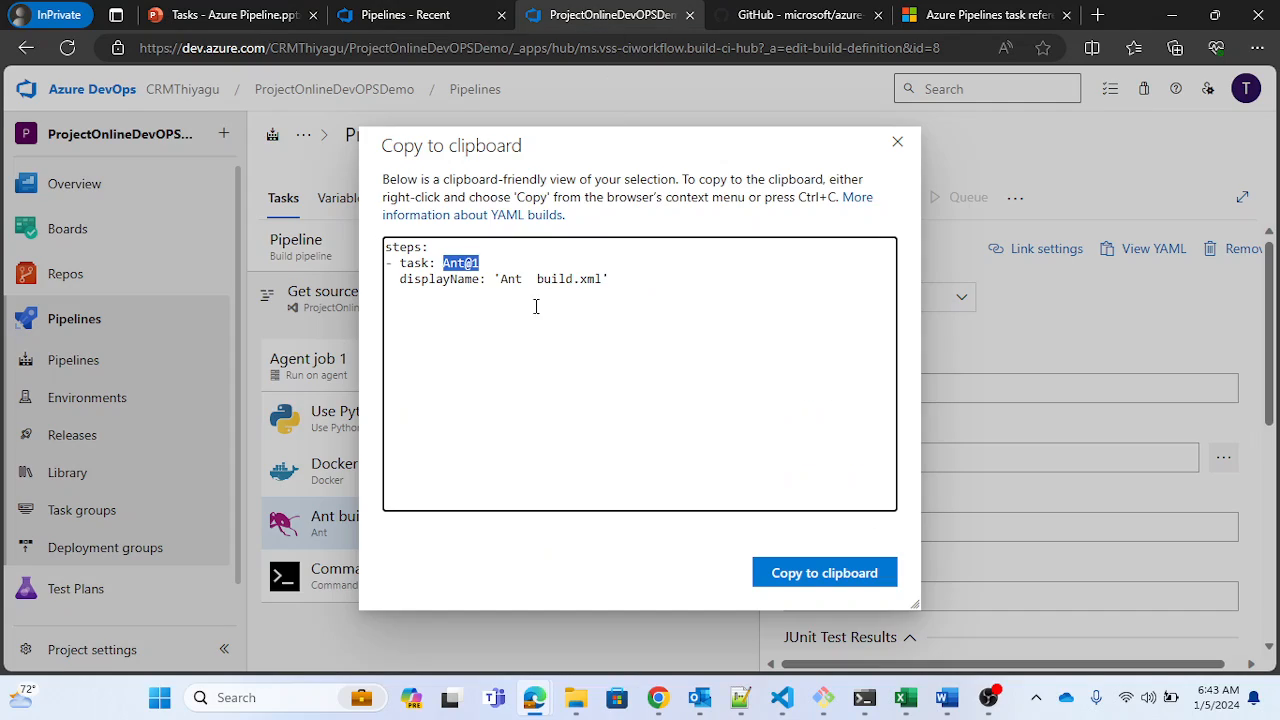
click(505, 268)
drag(482, 265, 467, 266)
click(897, 142)
Step: Check which task versions are offered for the Ant task and the Command Line Script task, without changing either one
click(960, 300)
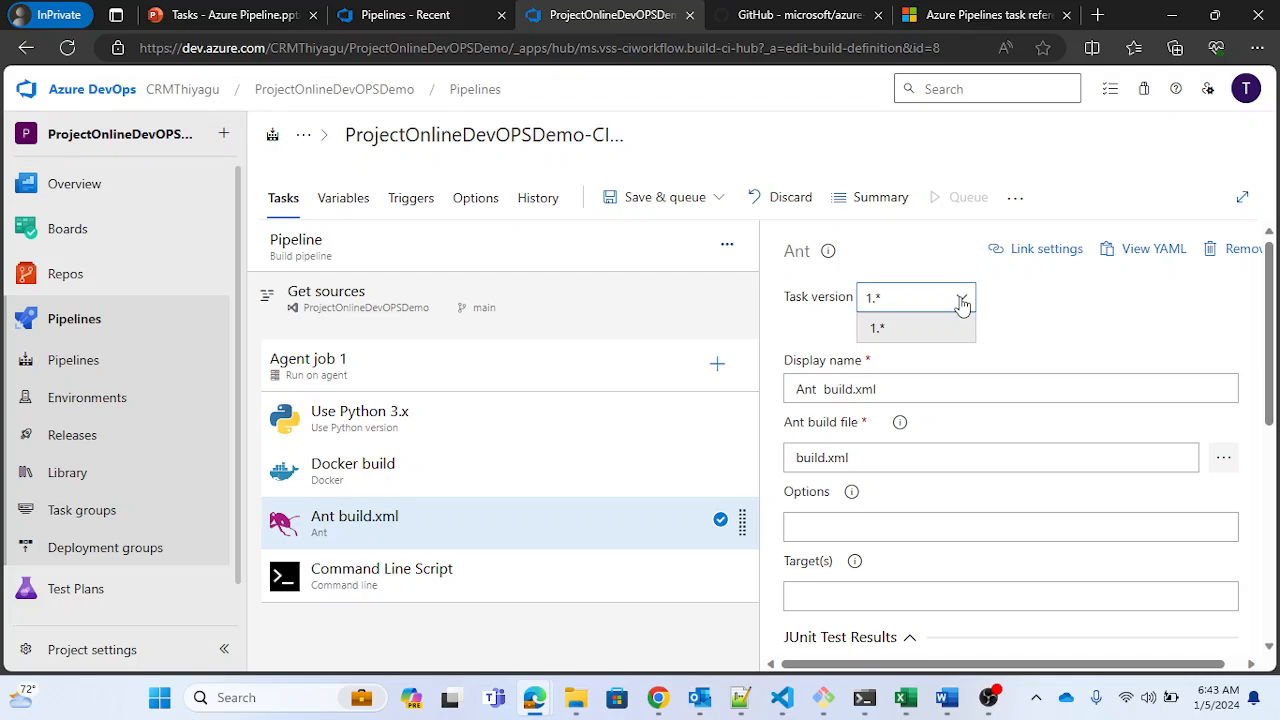
click(961, 302)
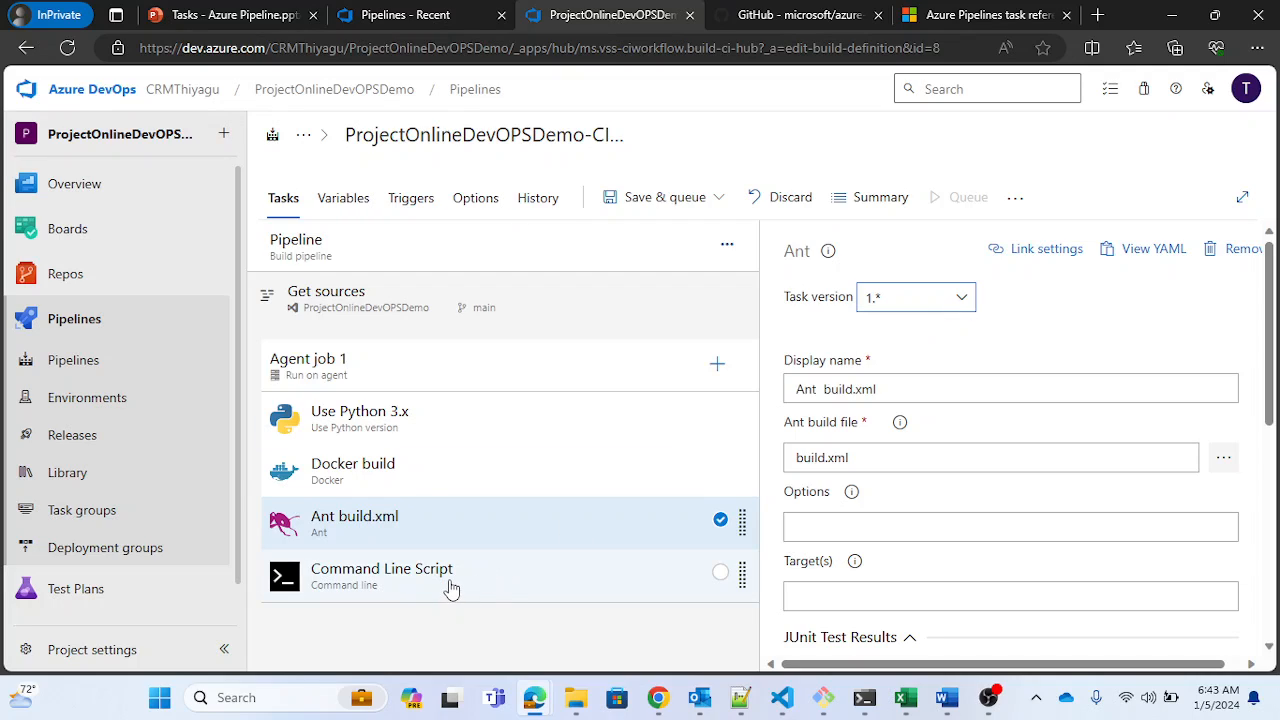
click(525, 587)
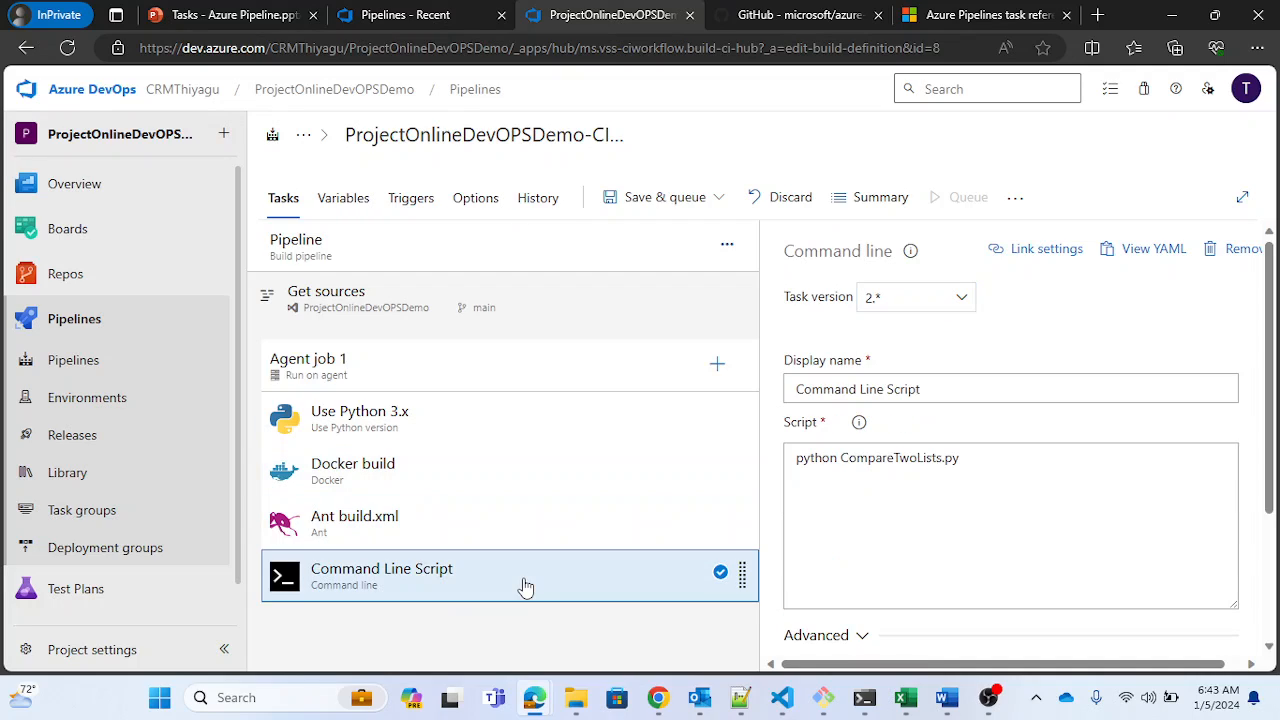
click(965, 302)
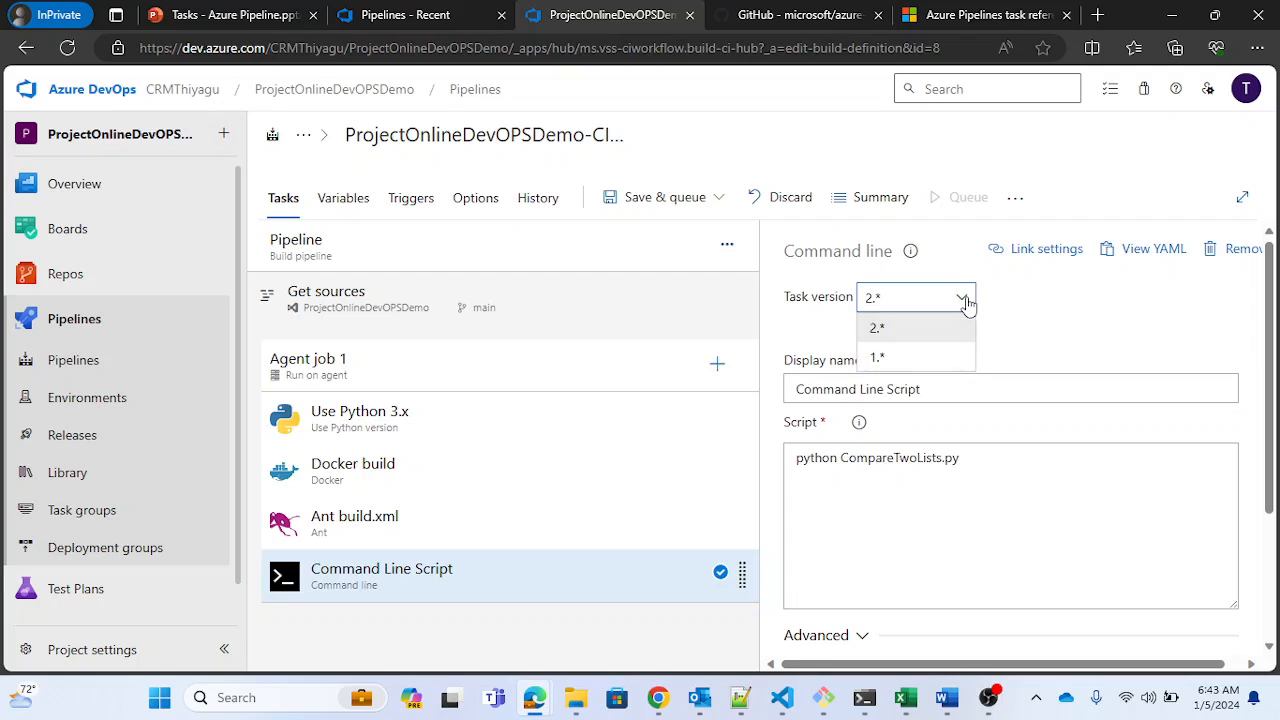
click(1031, 327)
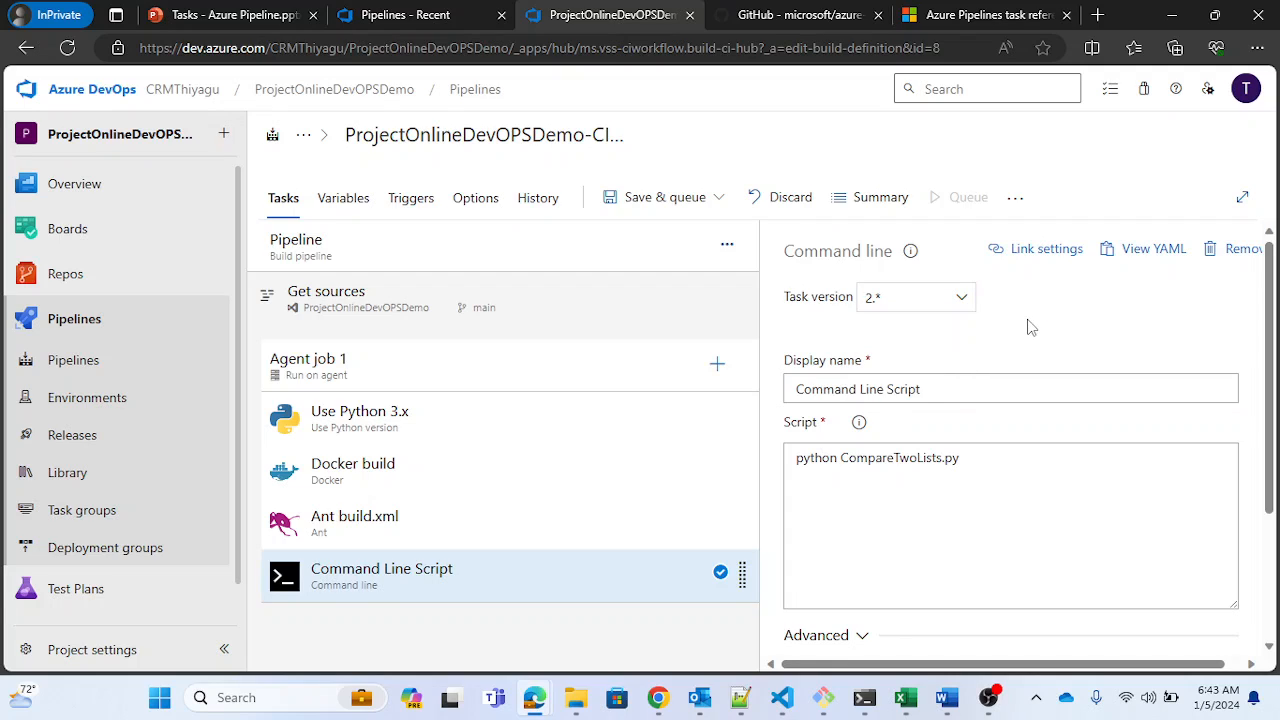
Step: Switch to the Task versions slide in PowerPoint and reread the bullet on minor and major version releases, highlighting its key passages
click(248, 15)
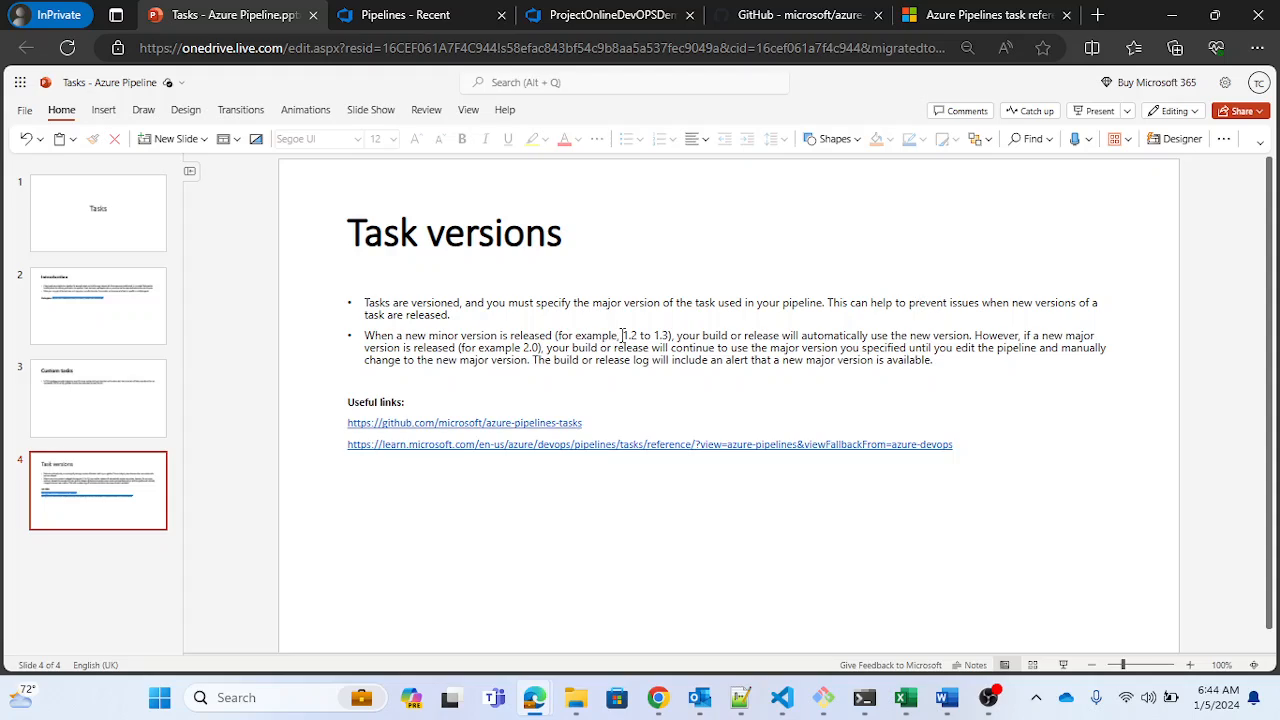
drag(623, 335, 670, 337)
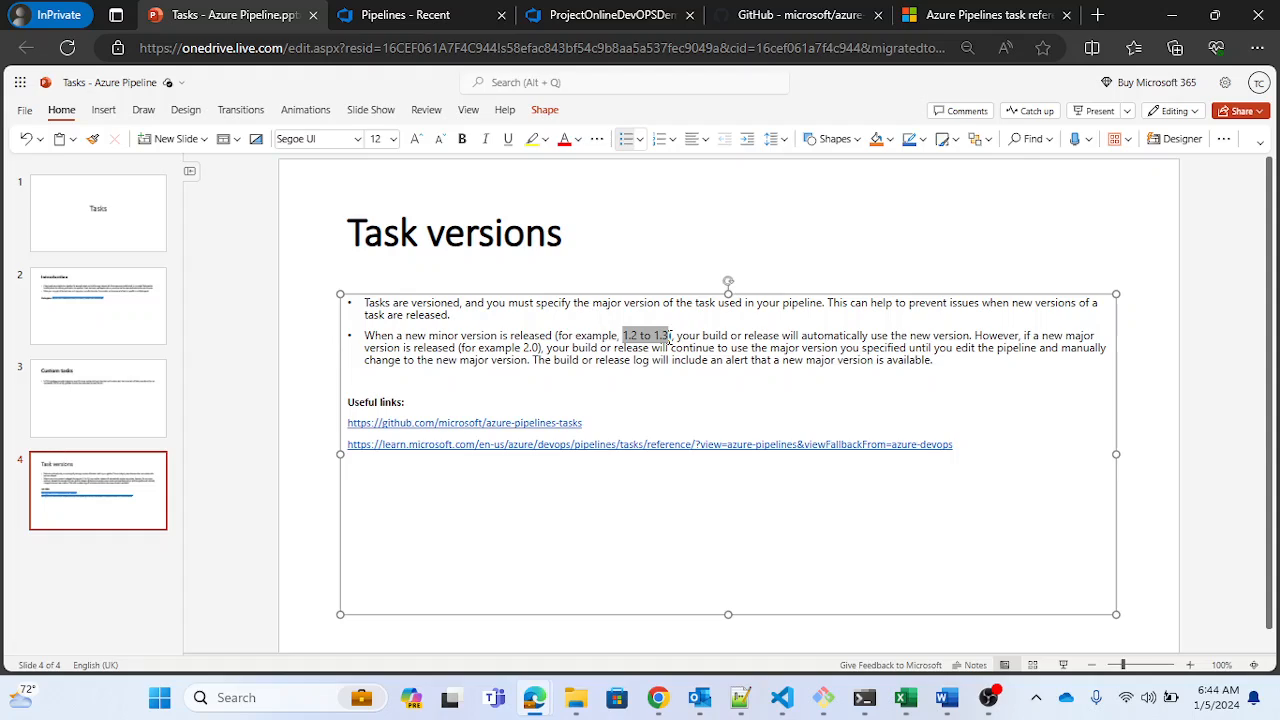
click(633, 347)
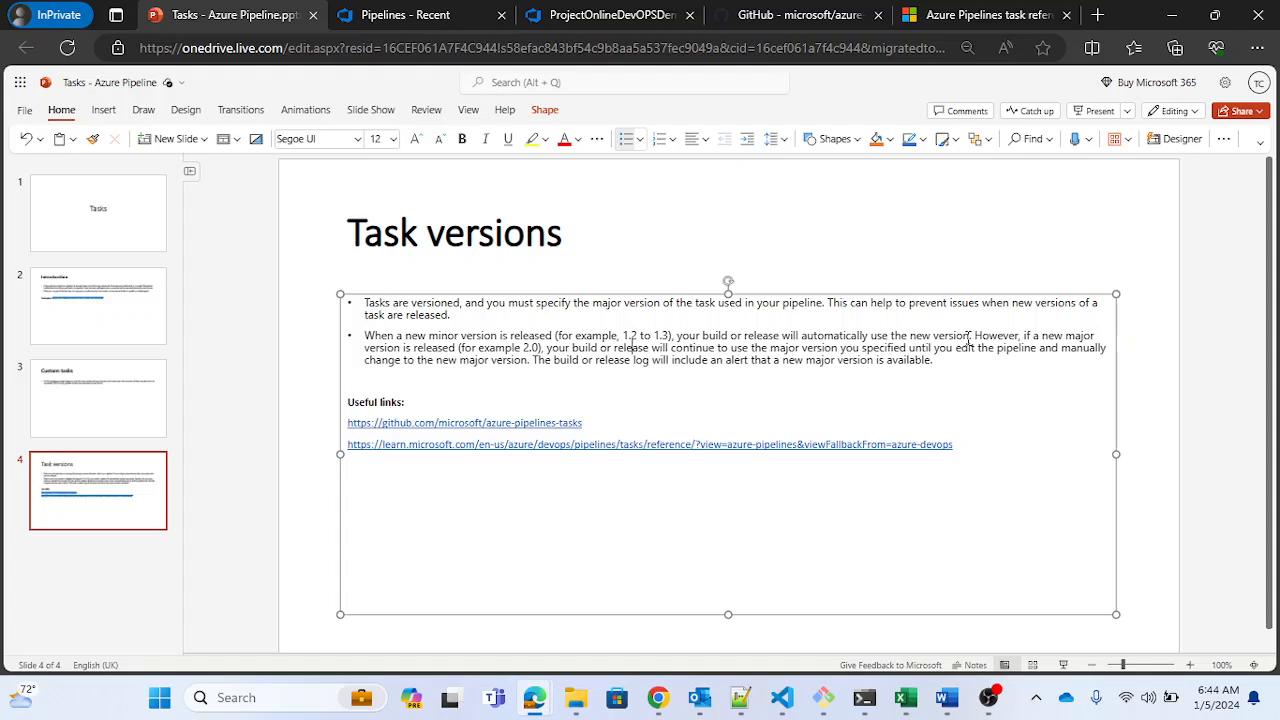
drag(969, 339, 366, 340)
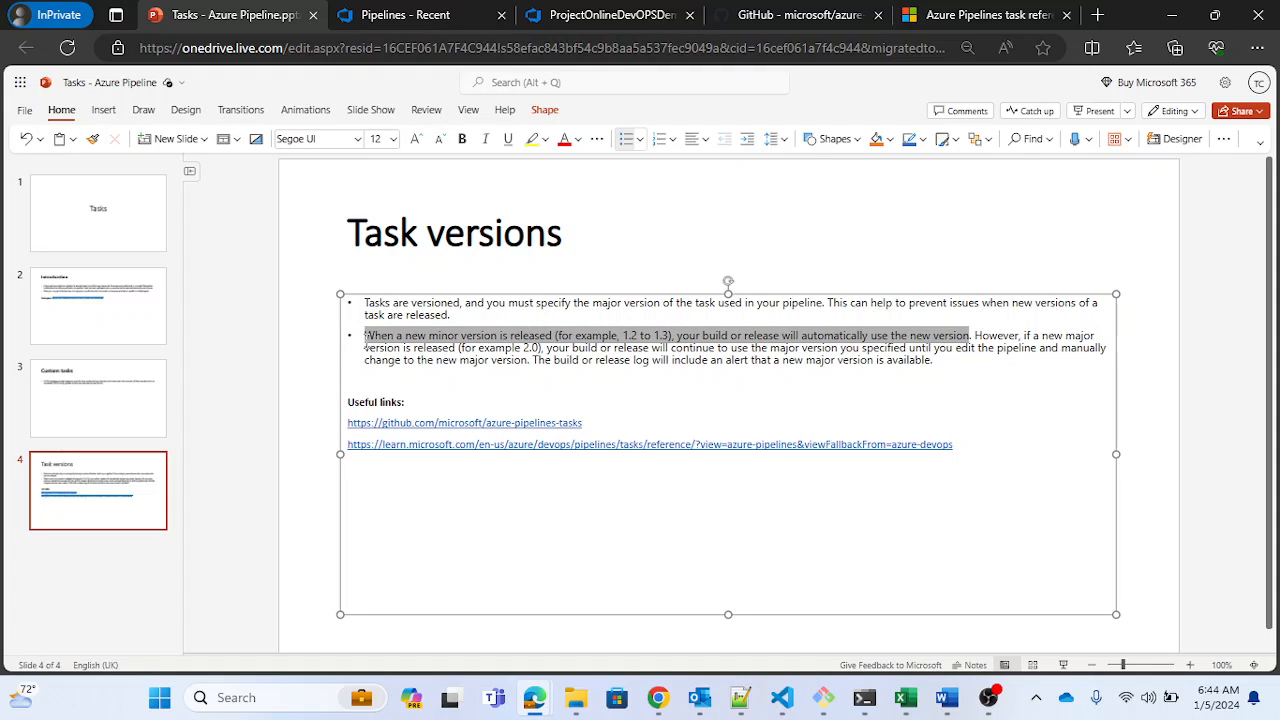
click(290, 362)
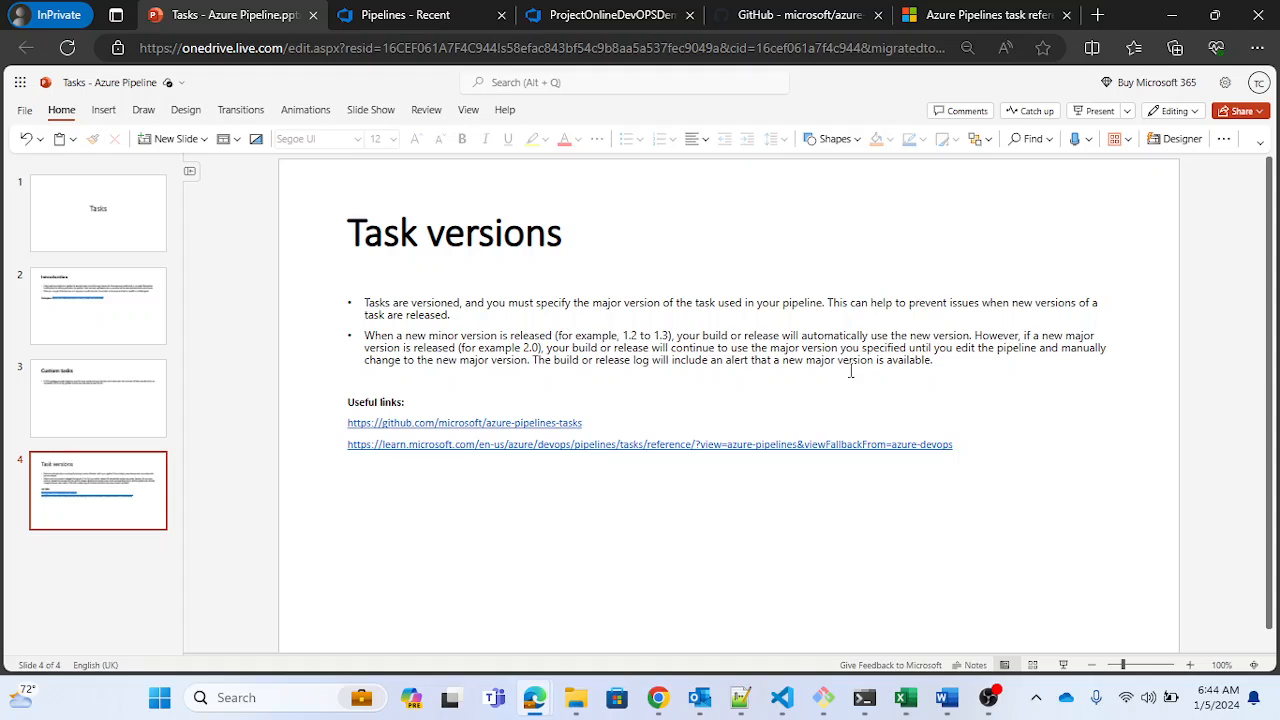
drag(938, 364, 321, 333)
click(303, 406)
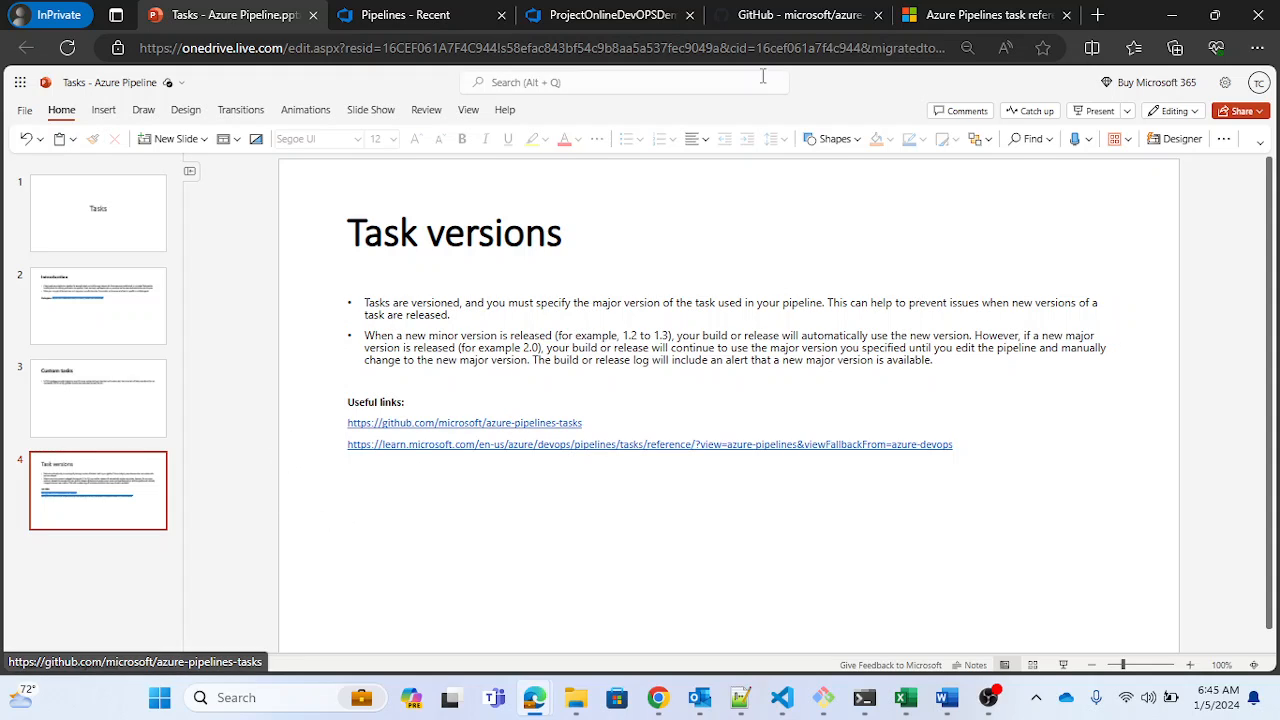
Step: Switch to the microsoft/azure-pipelines-tasks repository on GitHub and browse the versioned task folders inside its Tasks folder
click(782, 20)
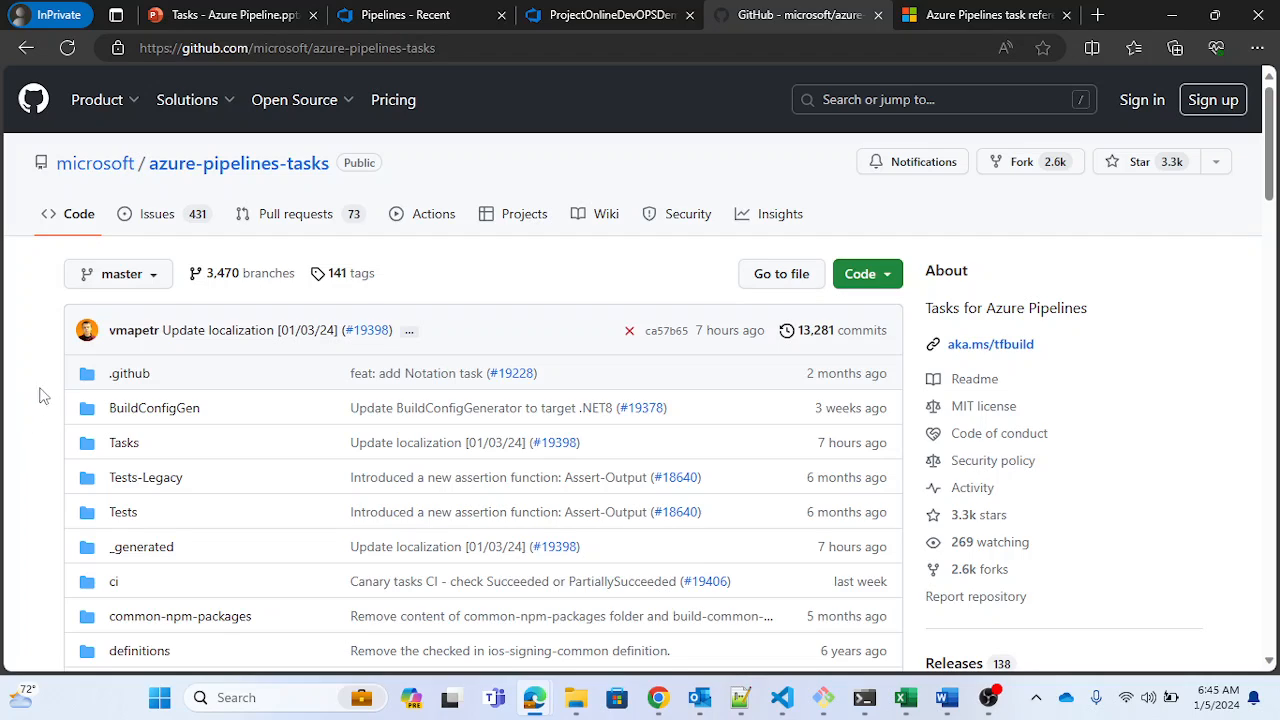
click(464, 47)
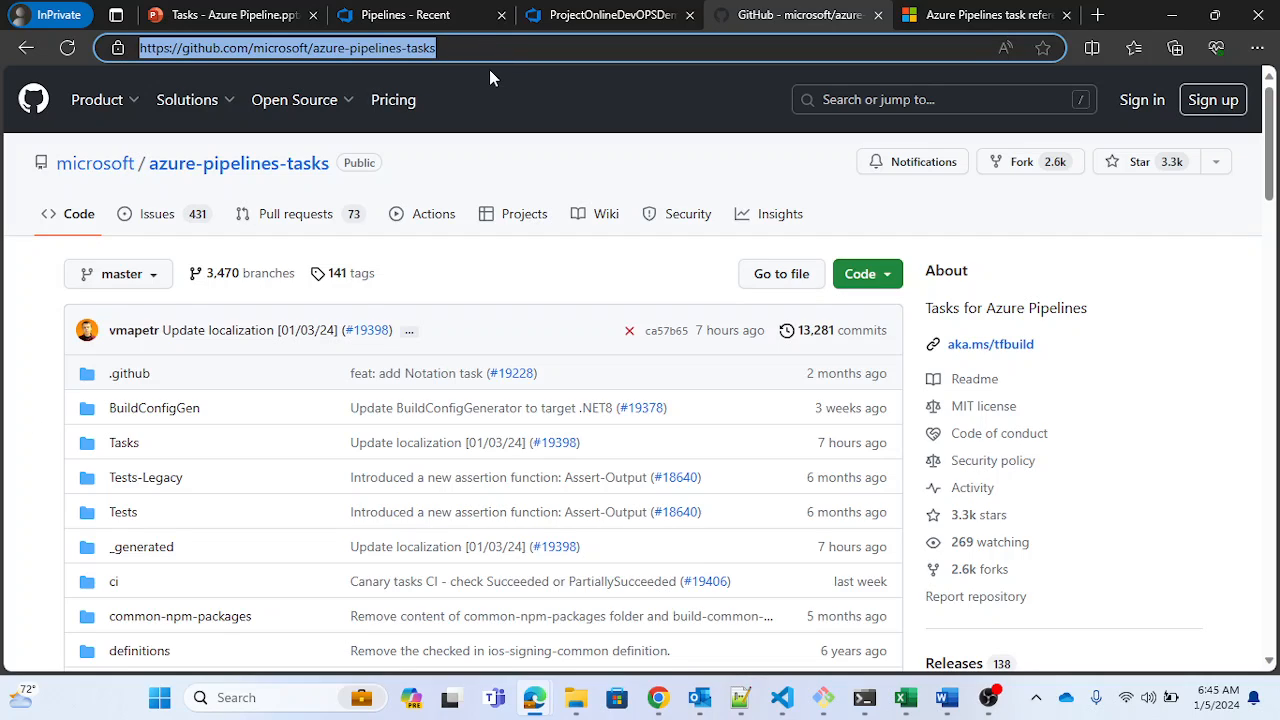
click(531, 116)
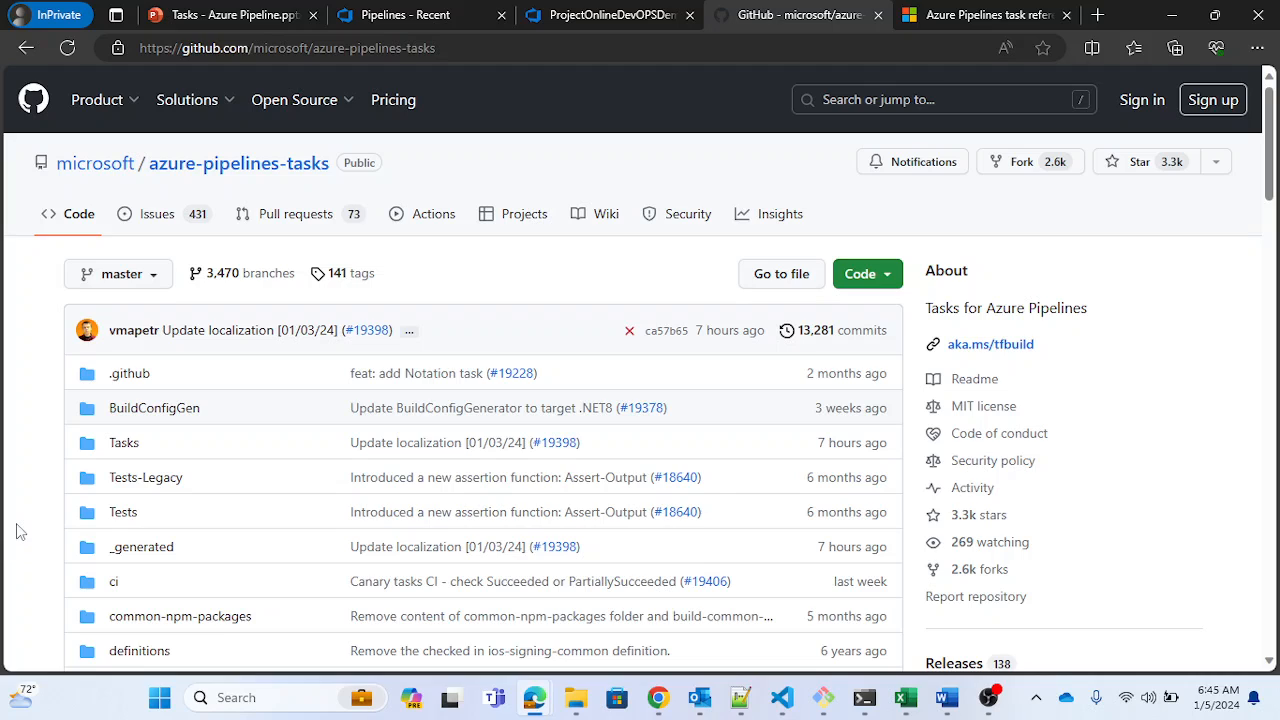
scroll(17, 531, down, 3)
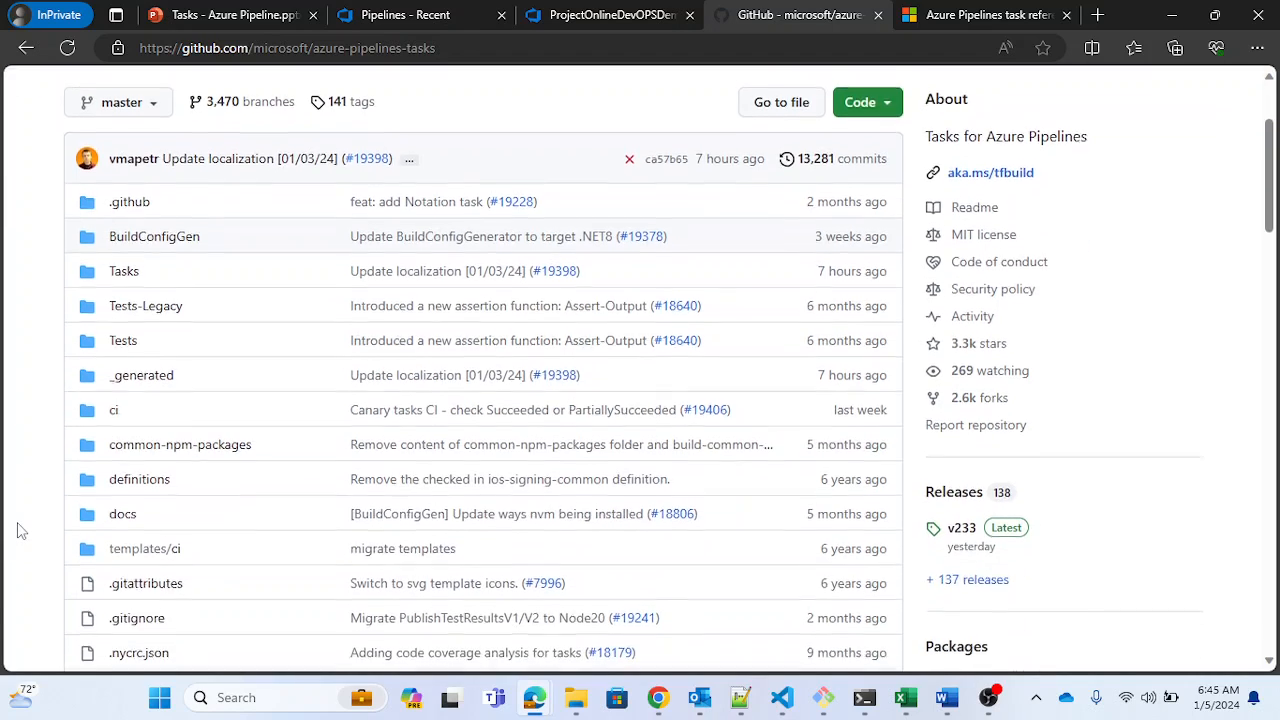
click(133, 268)
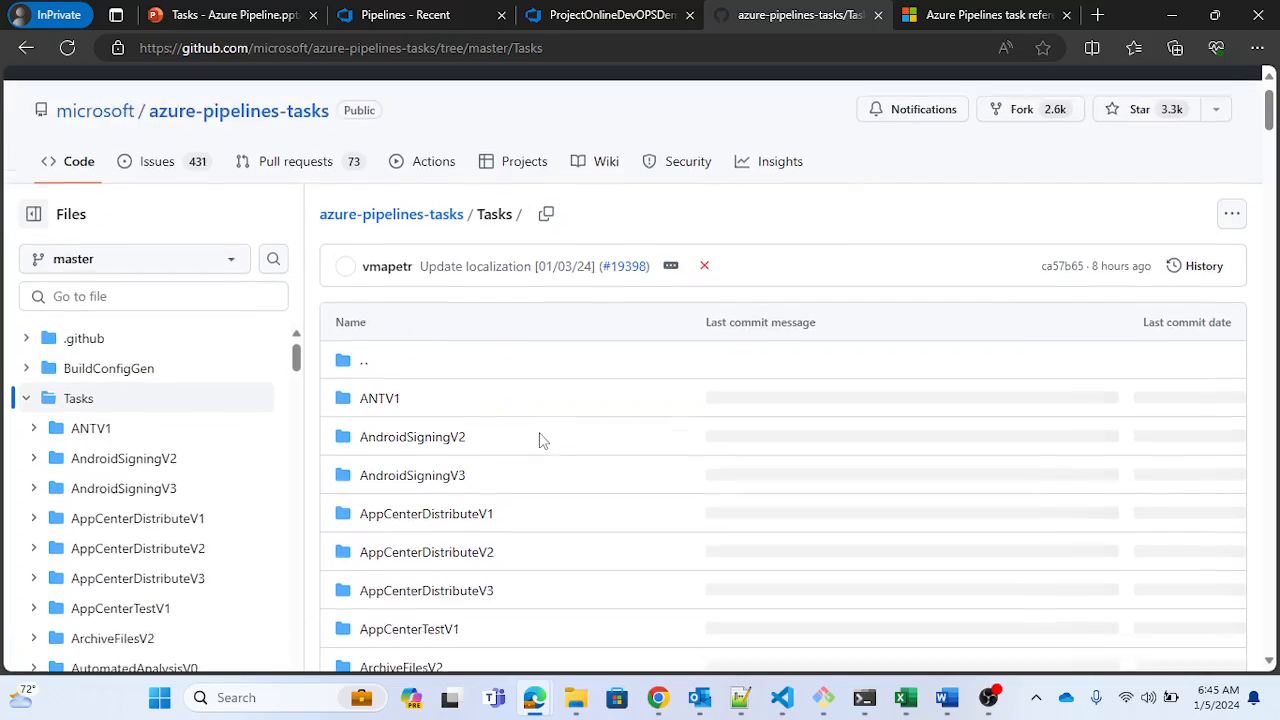
scroll(548, 441, down, 3)
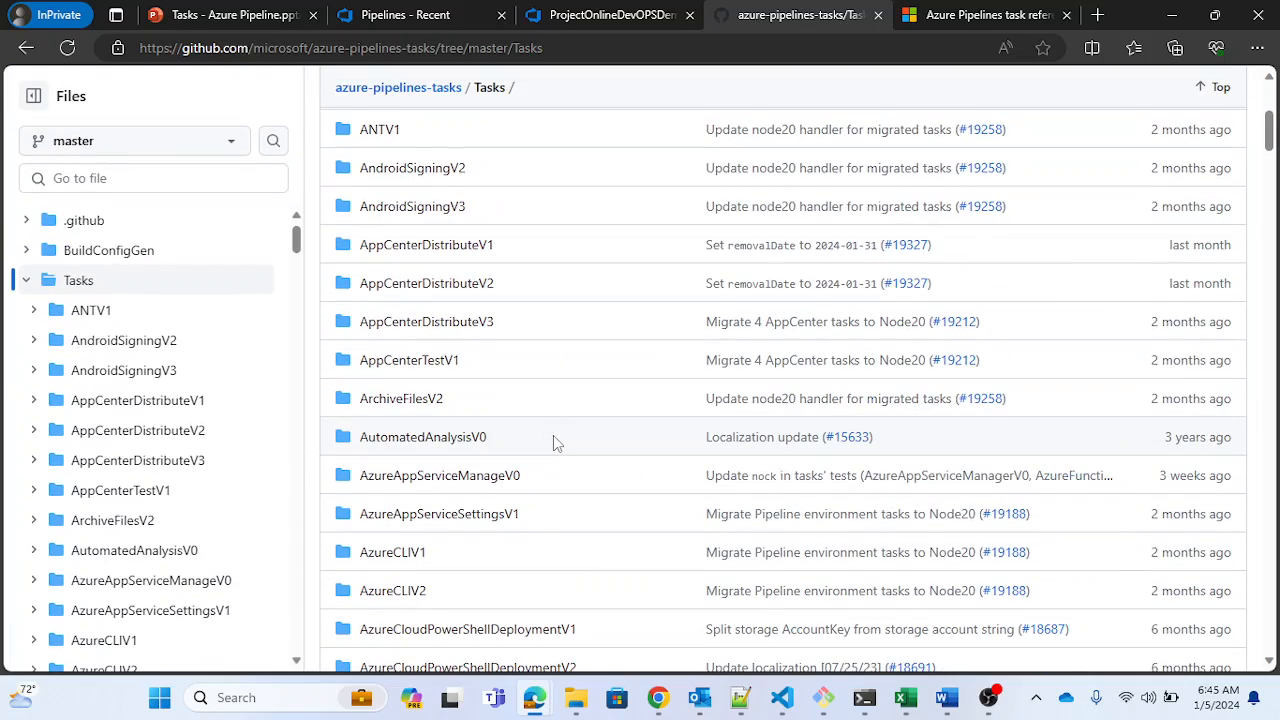
scroll(555, 440, up, 2)
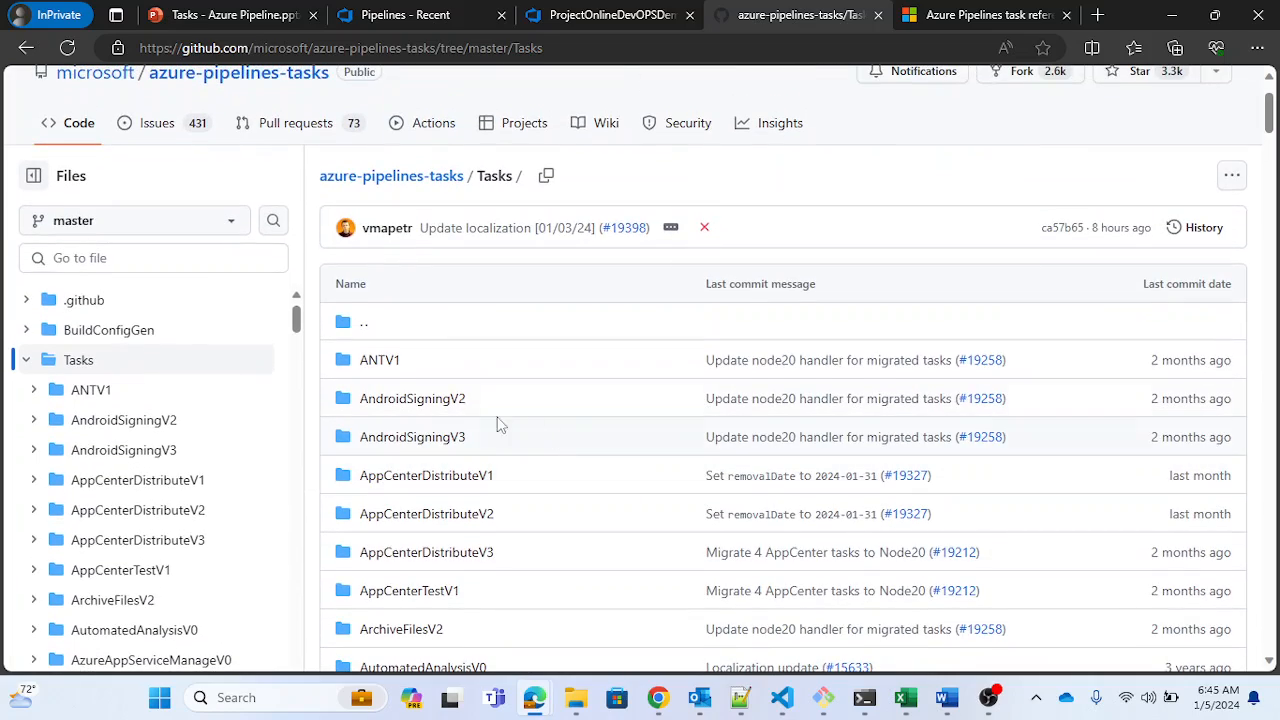
scroll(500, 425, down, 8)
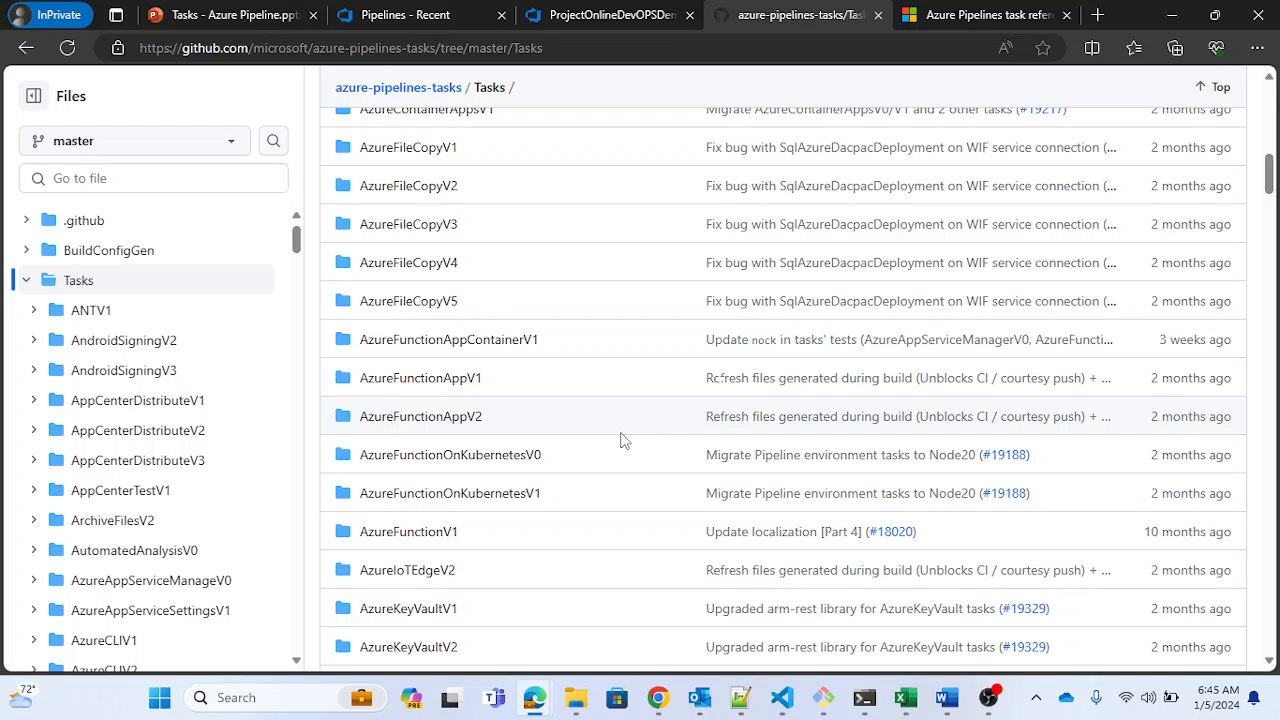
scroll(620, 440, up, 3)
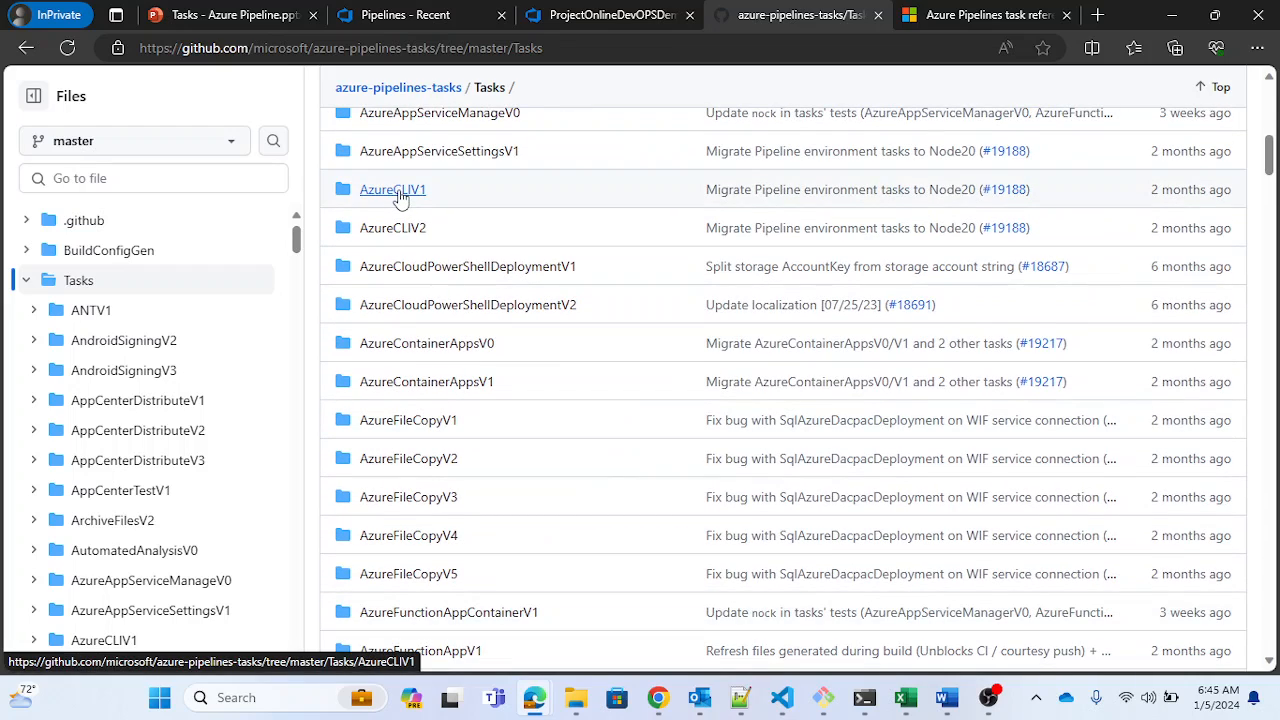
Step: Open azureclitask.ts from the AzureCLIV1 folder and read through its source code to the end of the file
click(400, 197)
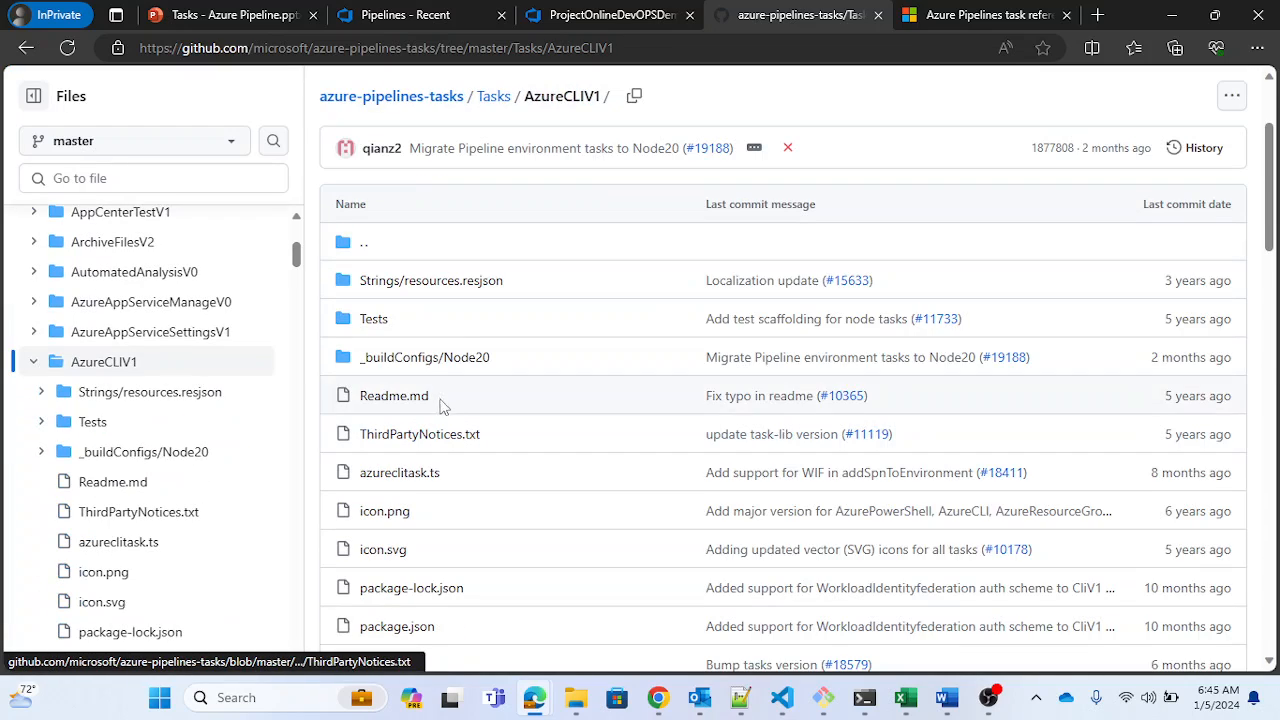
scroll(522, 463, down, 3)
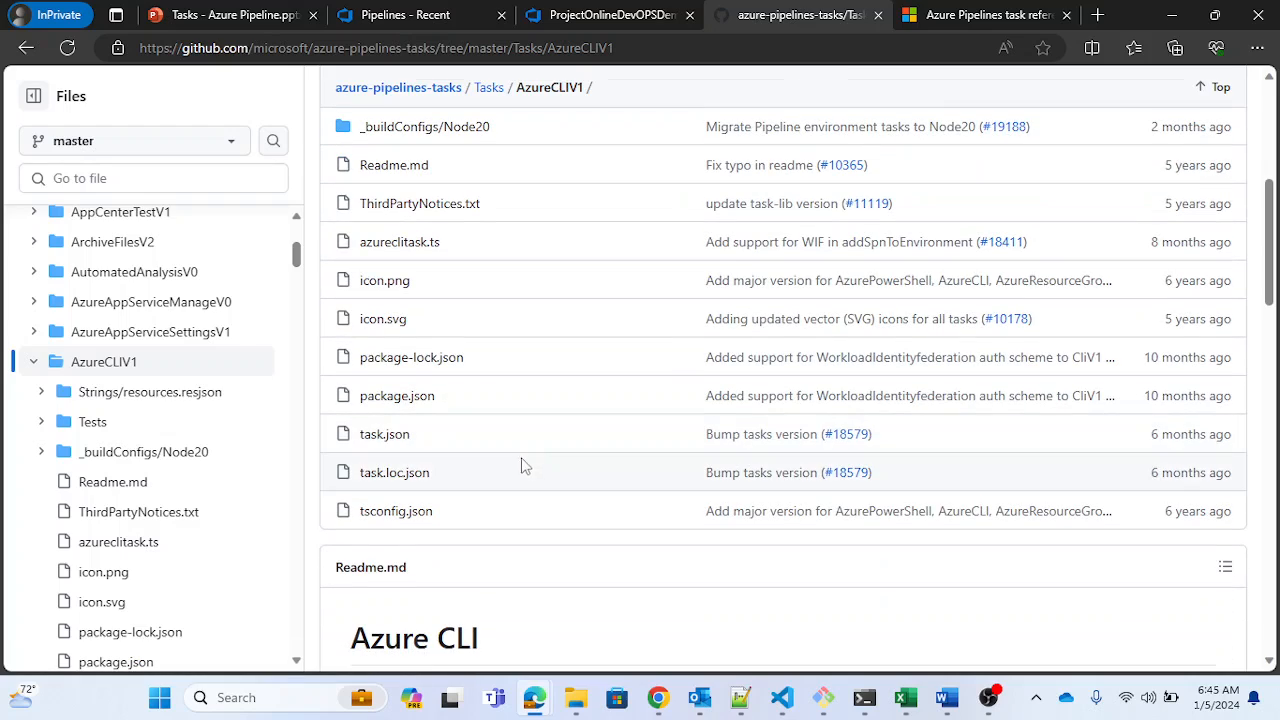
scroll(414, 476, up, 1)
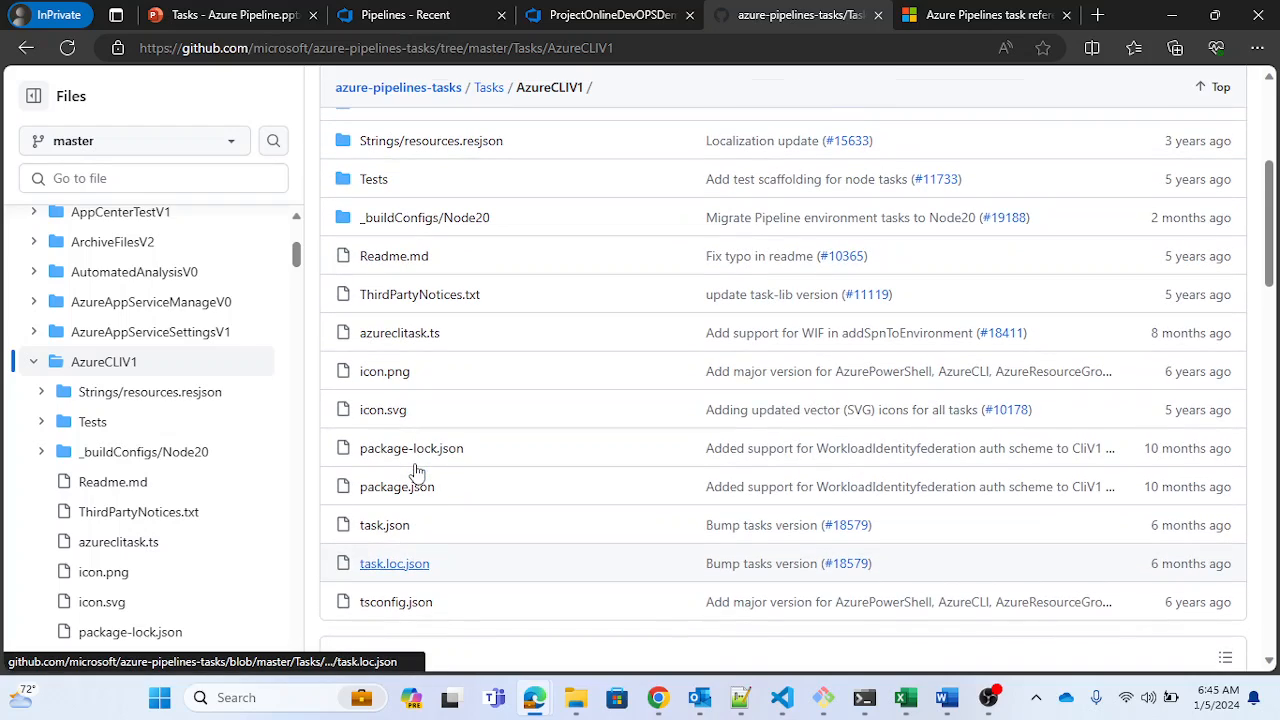
click(400, 340)
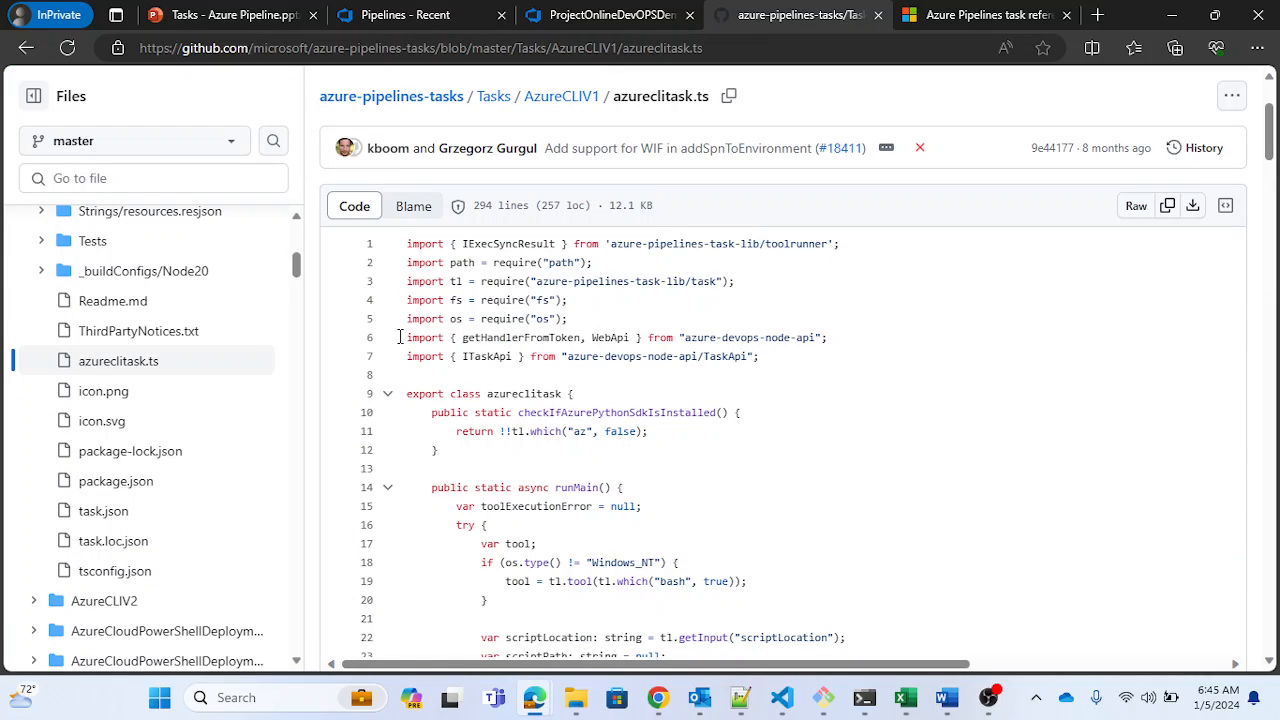
scroll(716, 372, down, 12)
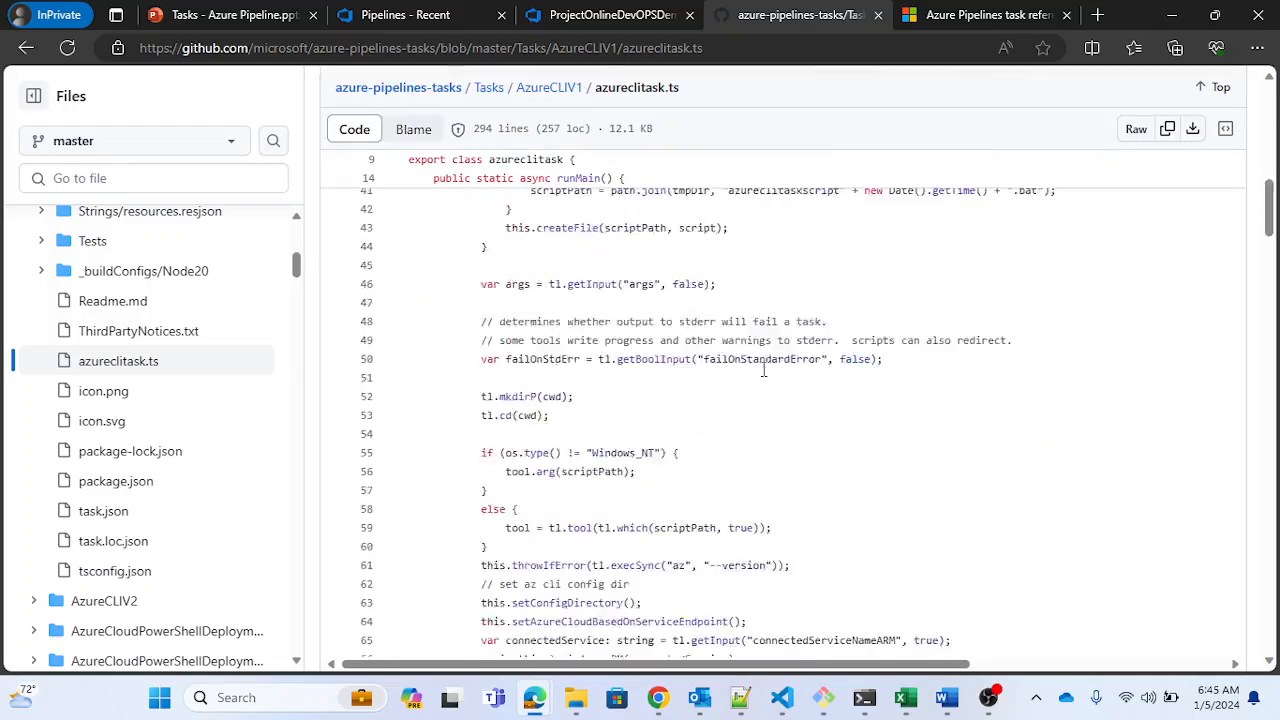
scroll(768, 371, down, 20)
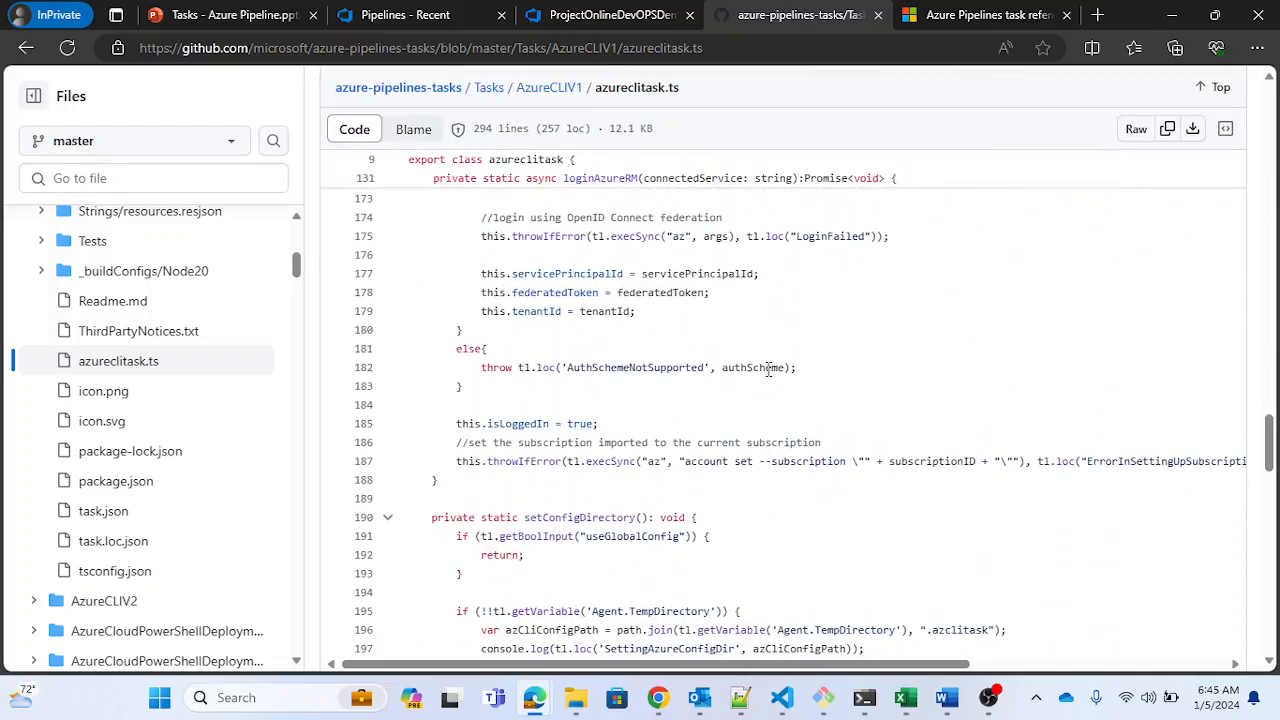
scroll(768, 371, down, 15)
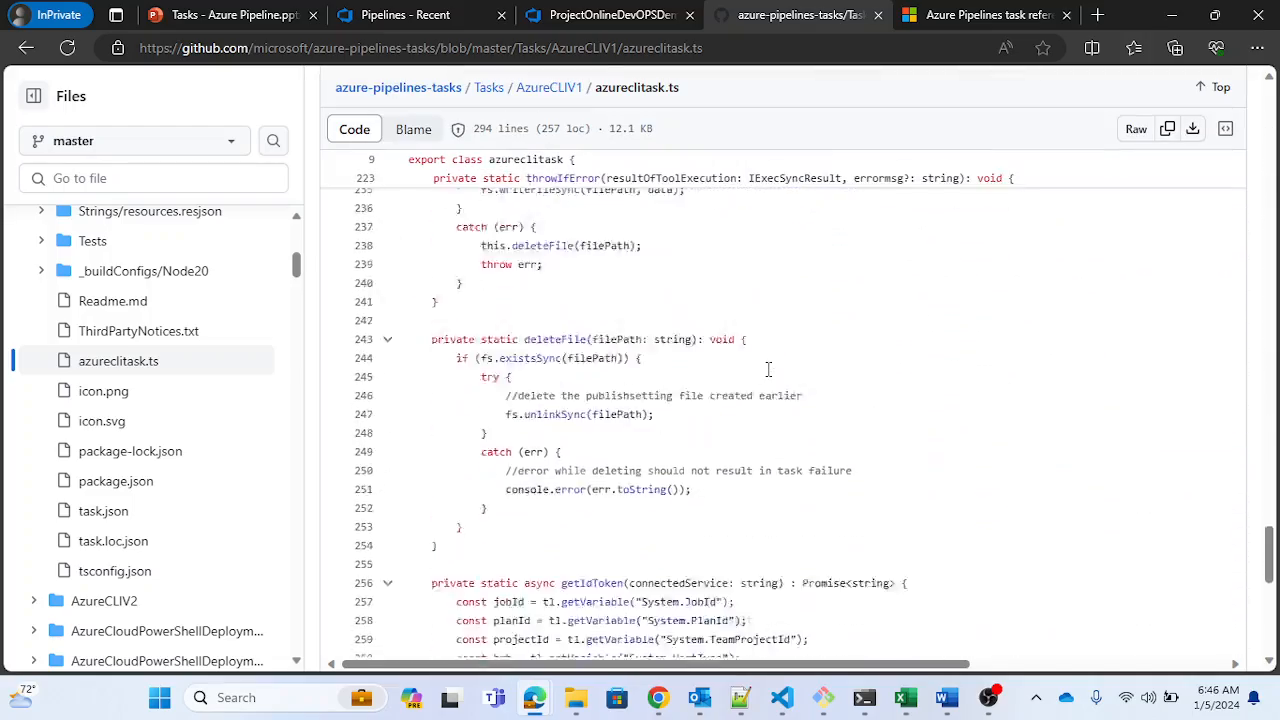
scroll(768, 371, down, 4)
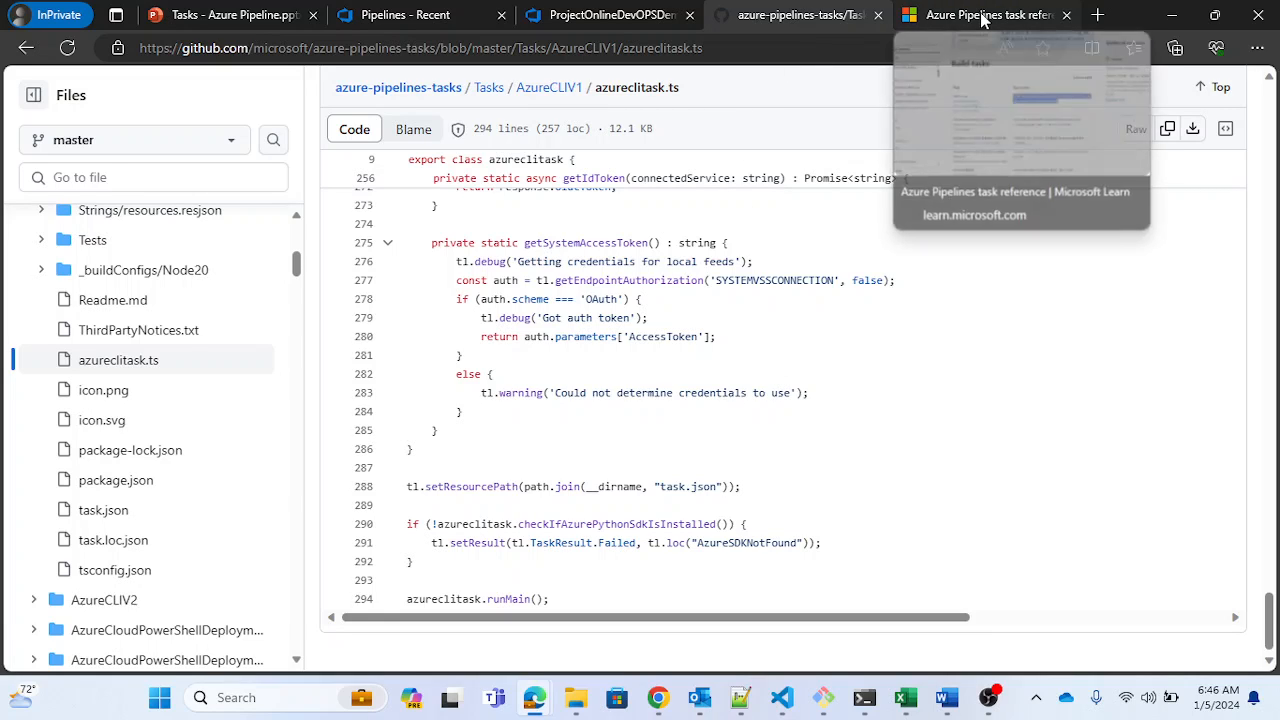
Step: Return to the useful links on the Task versions slide, and switch to the Azure Pipelines task reference on Microsoft Learn
click(255, 14)
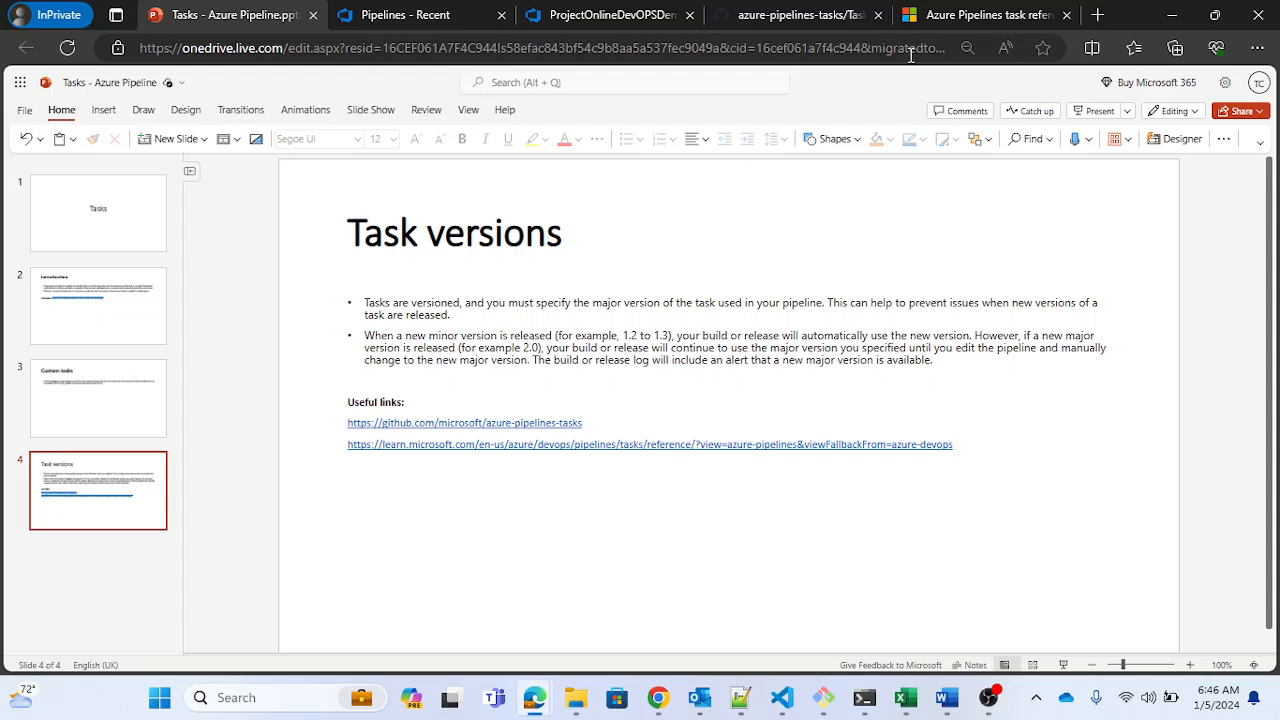
click(975, 14)
click(649, 229)
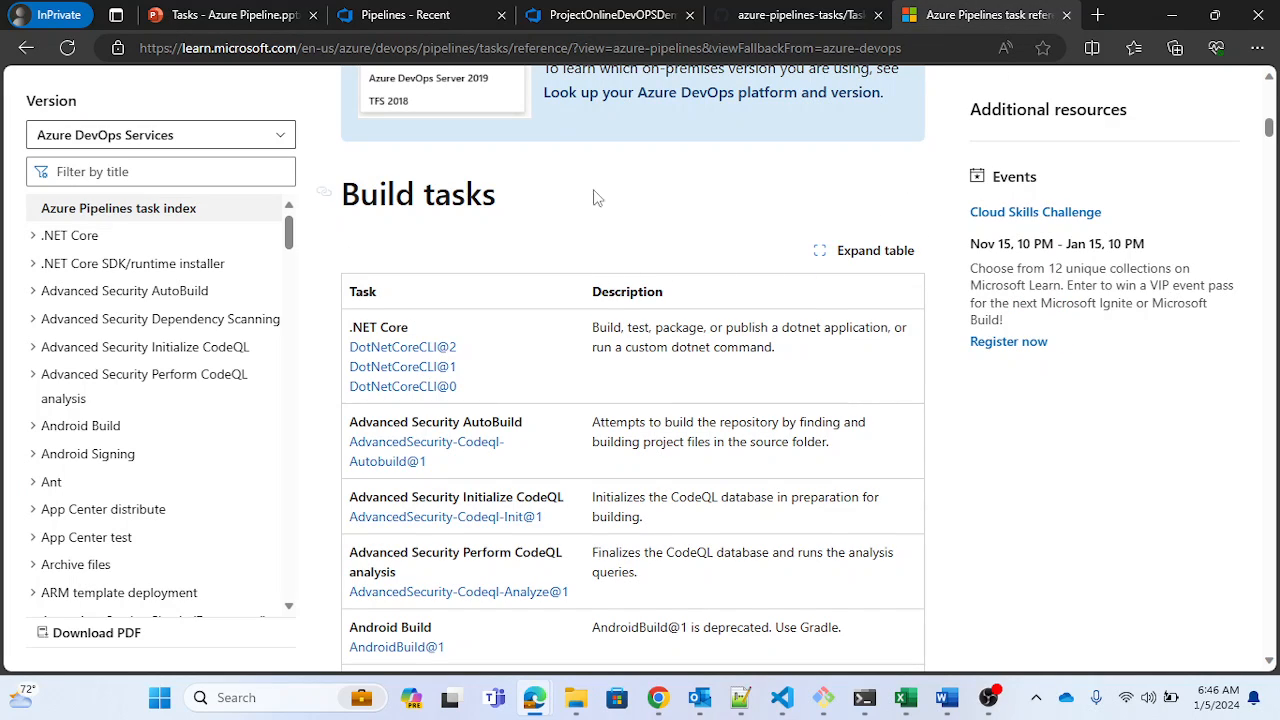
Step: Switch to the classic pipeline in Azure DevOps and browse the full list of tasks that can be added to Agent job 1
click(588, 14)
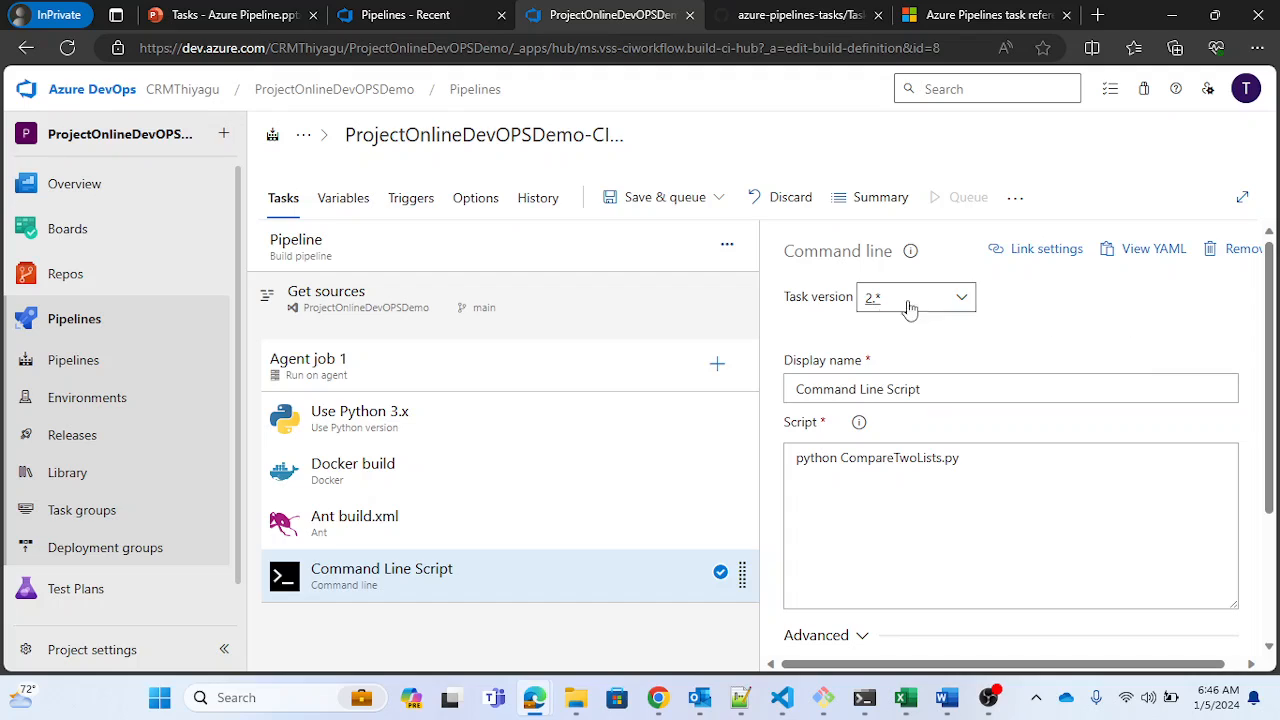
click(717, 368)
scroll(1120, 474, down, 6)
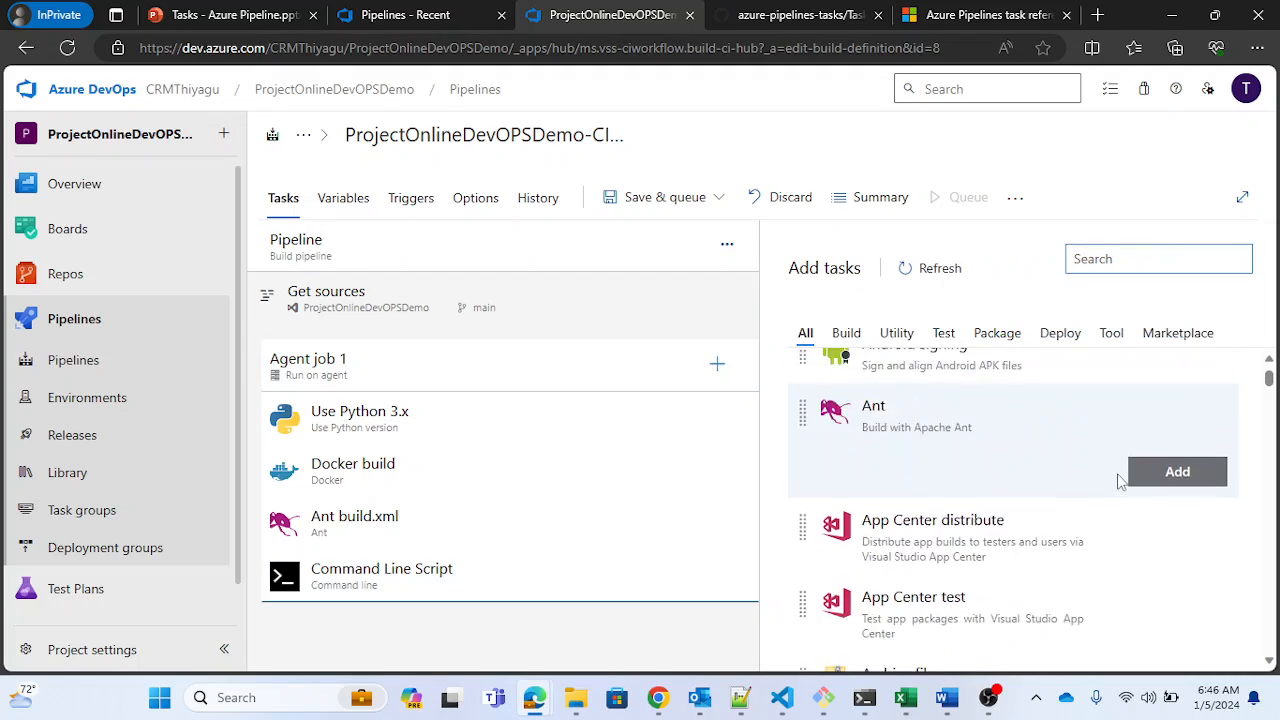
scroll(1210, 440, down, 3)
drag(1268, 382, 1274, 645)
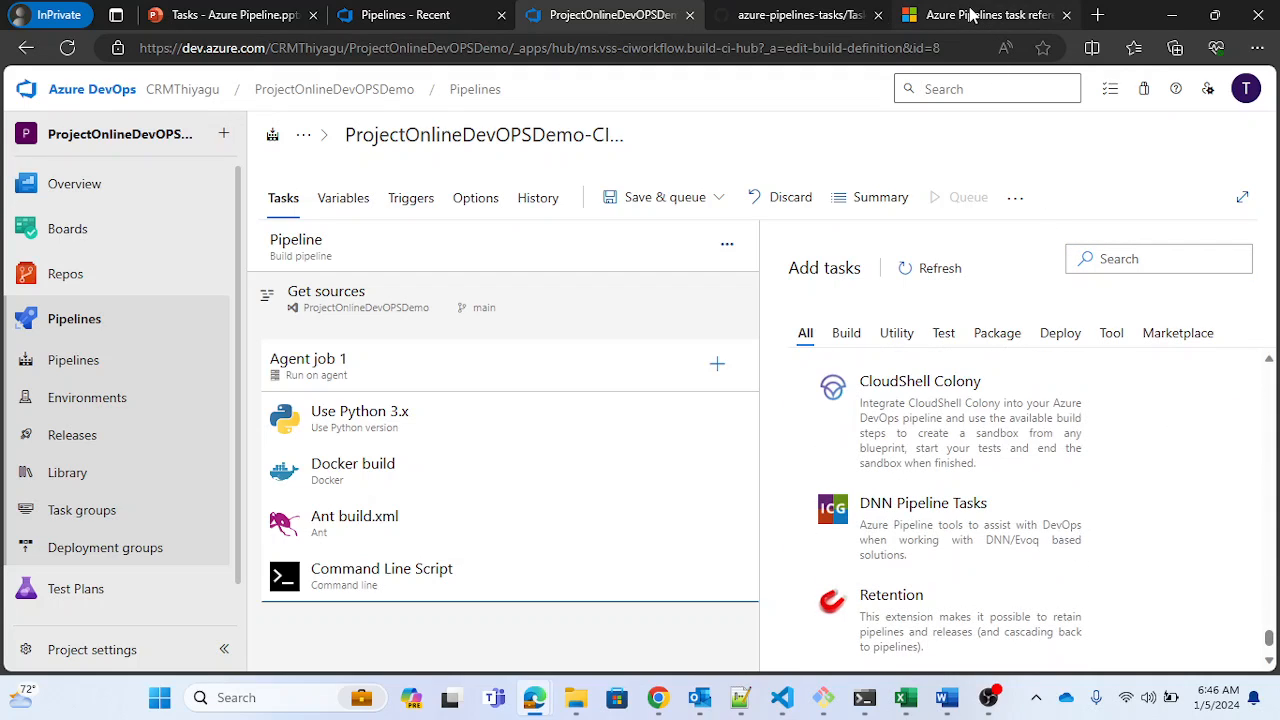
Step: Switch to the task reference on Microsoft Learn, highlight the Build tasks heading, and browse the Build tasks table down to the Deploy tasks section
click(970, 14)
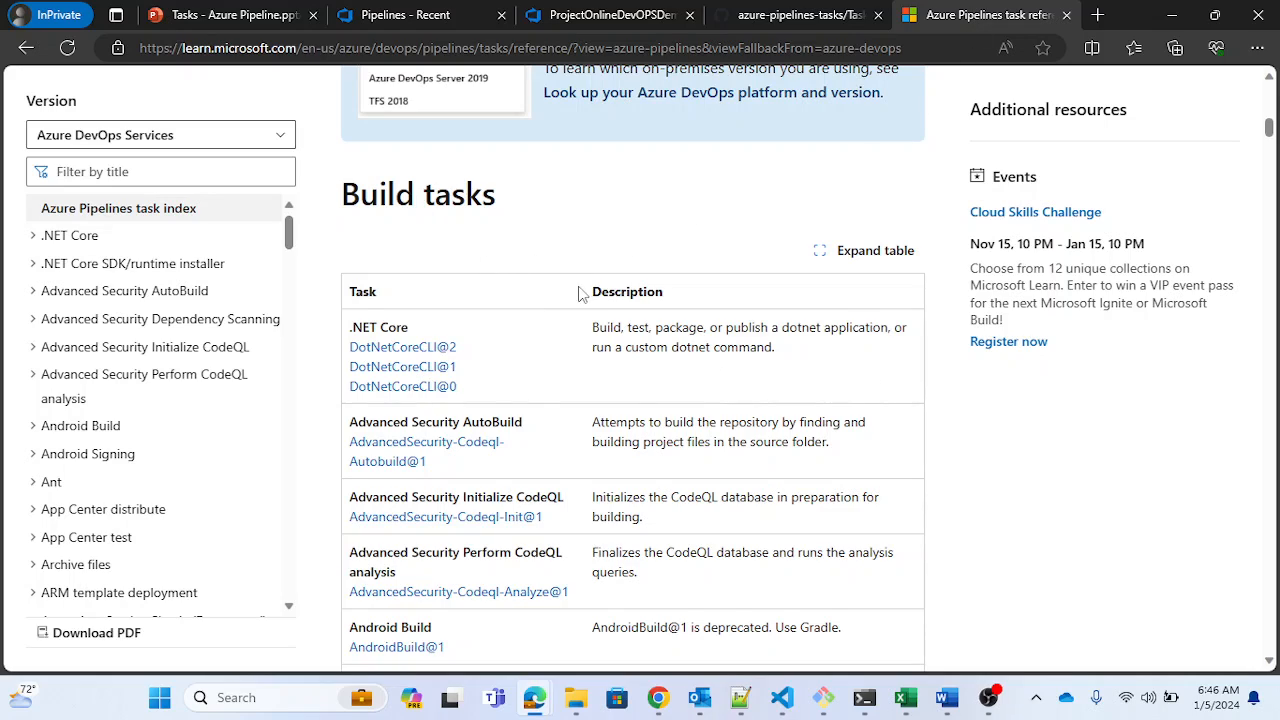
drag(352, 196, 491, 194)
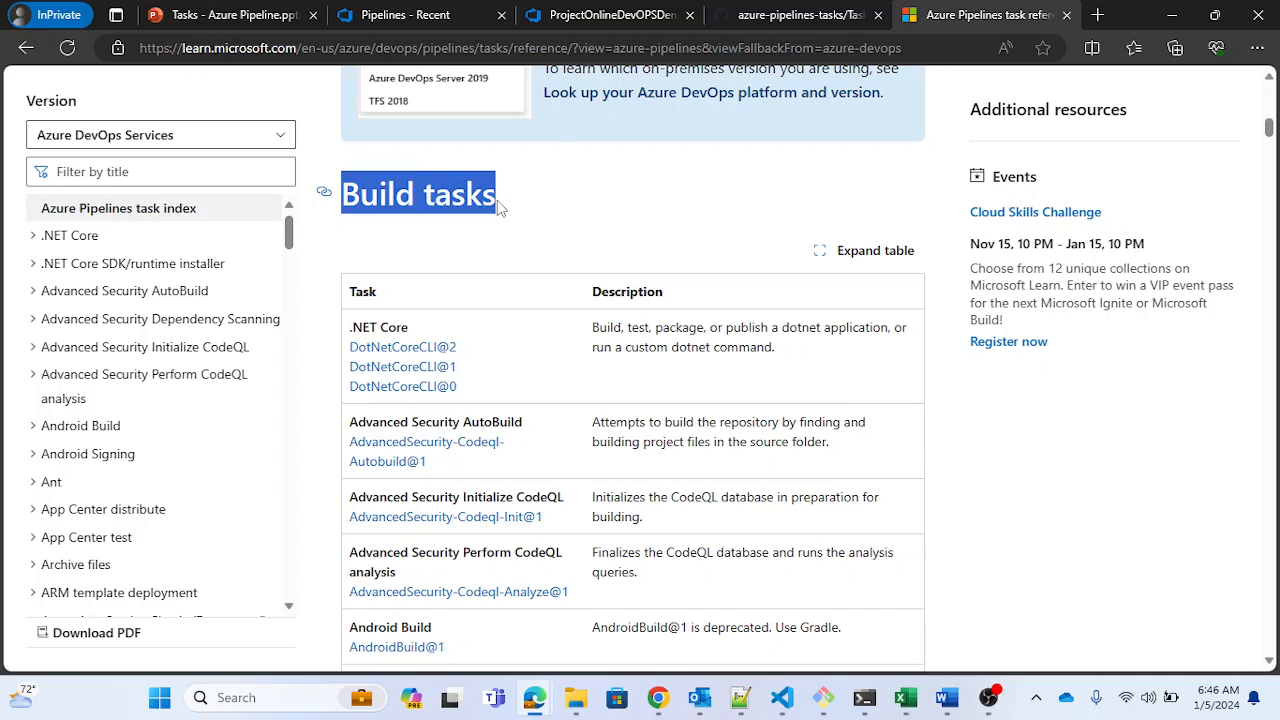
click(532, 225)
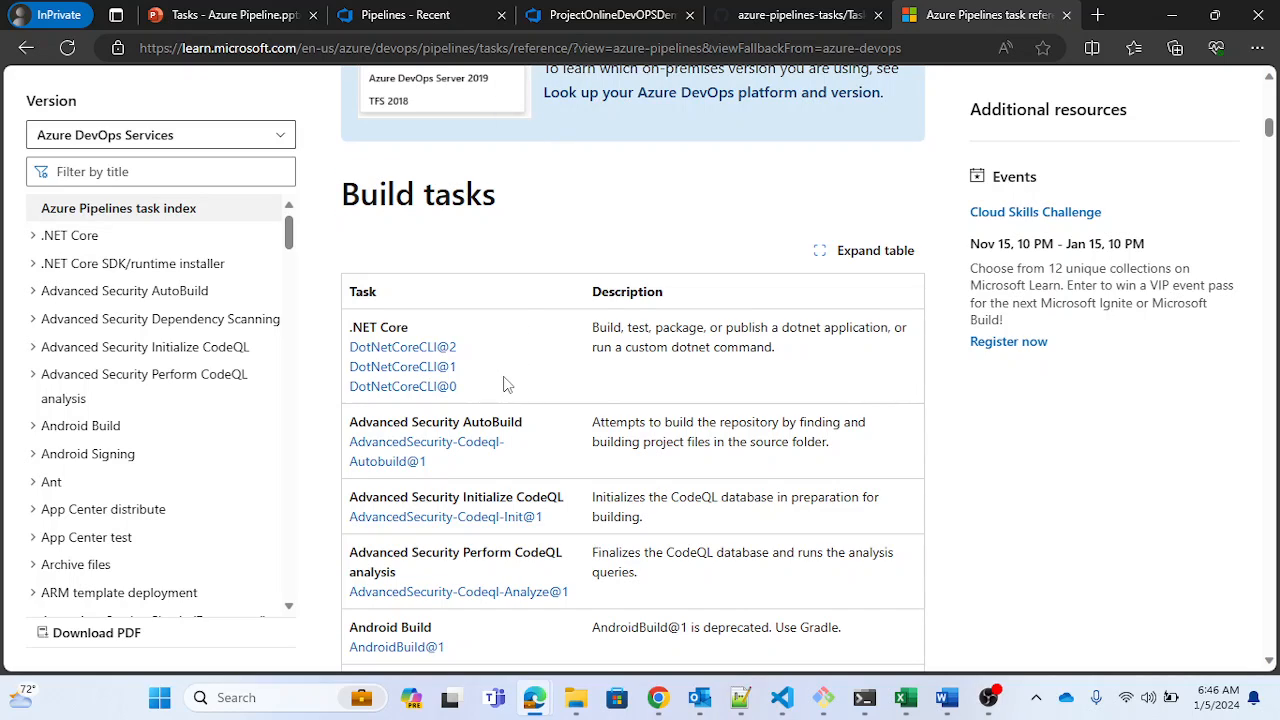
scroll(580, 490, down, 2)
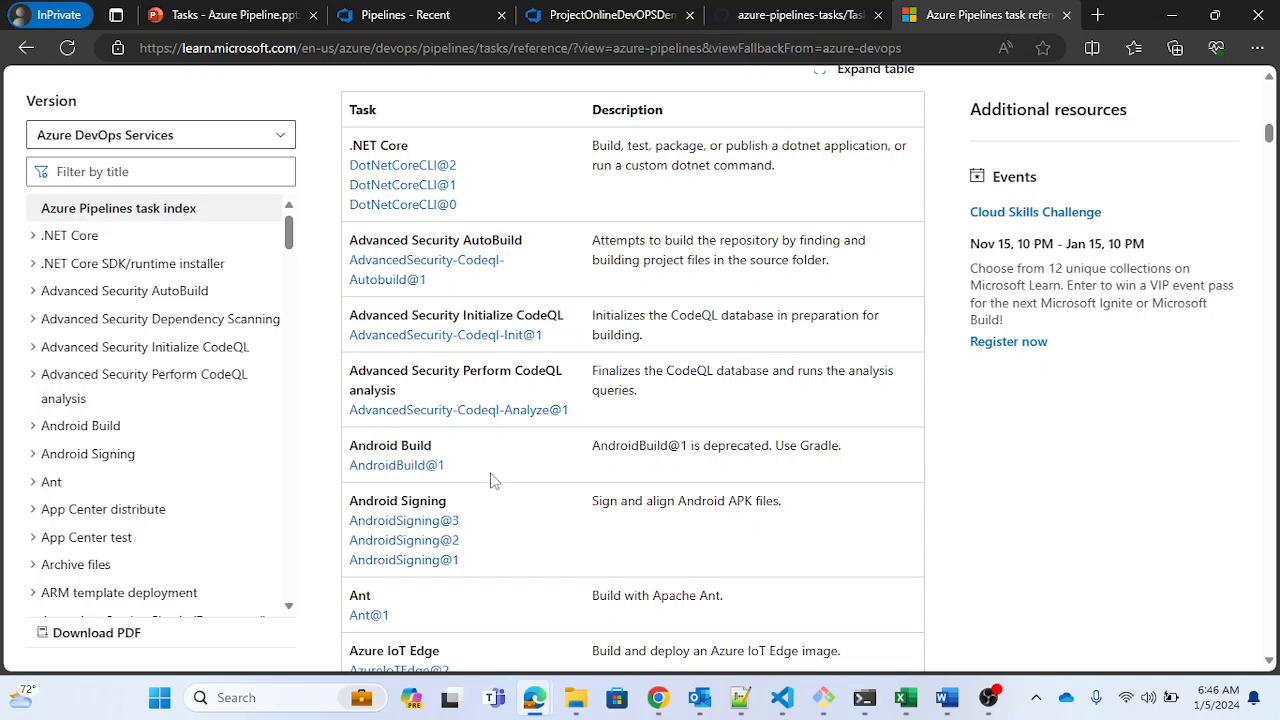
drag(481, 470, 338, 480)
click(604, 476)
scroll(600, 468, up, 4)
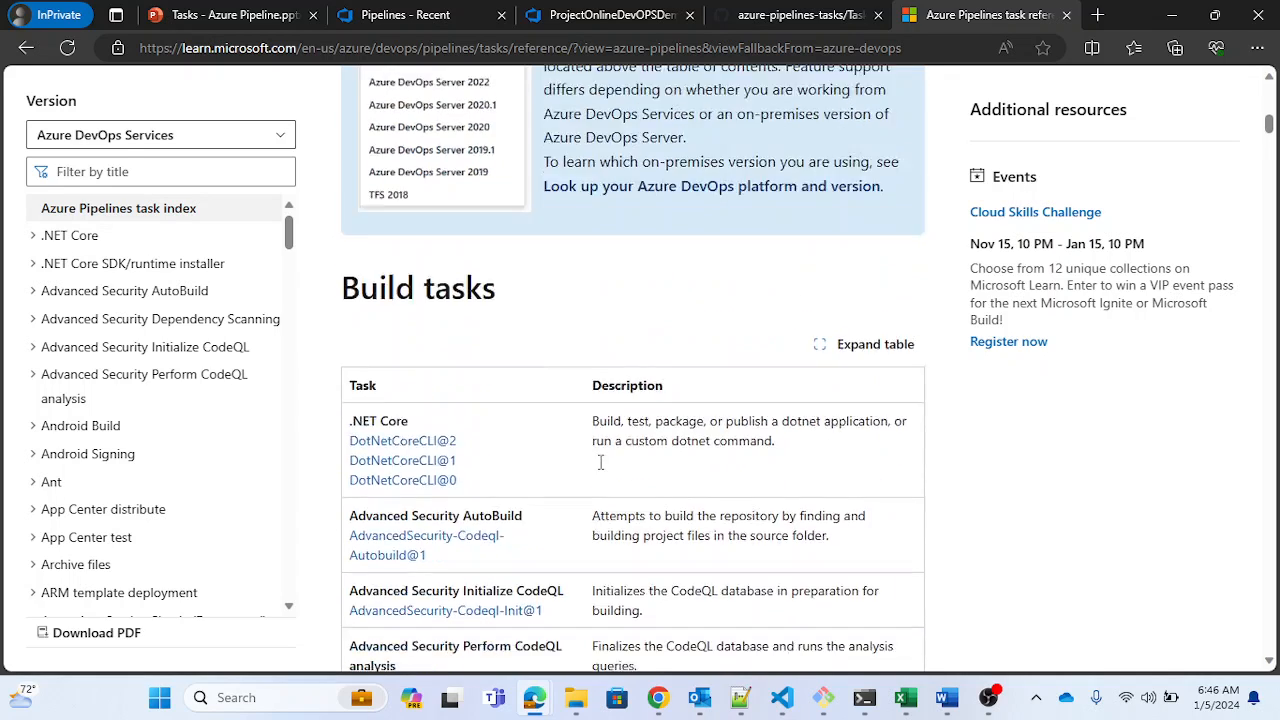
scroll(600, 468, down, 15)
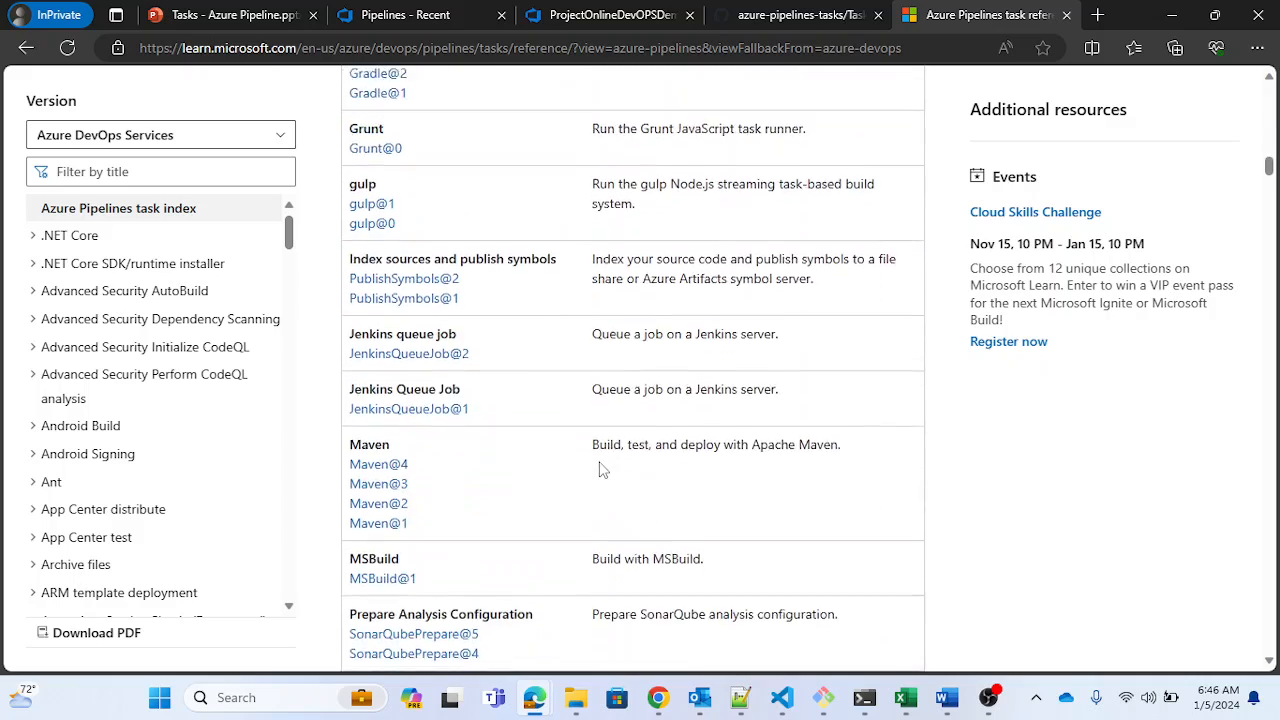
scroll(603, 469, down, 5)
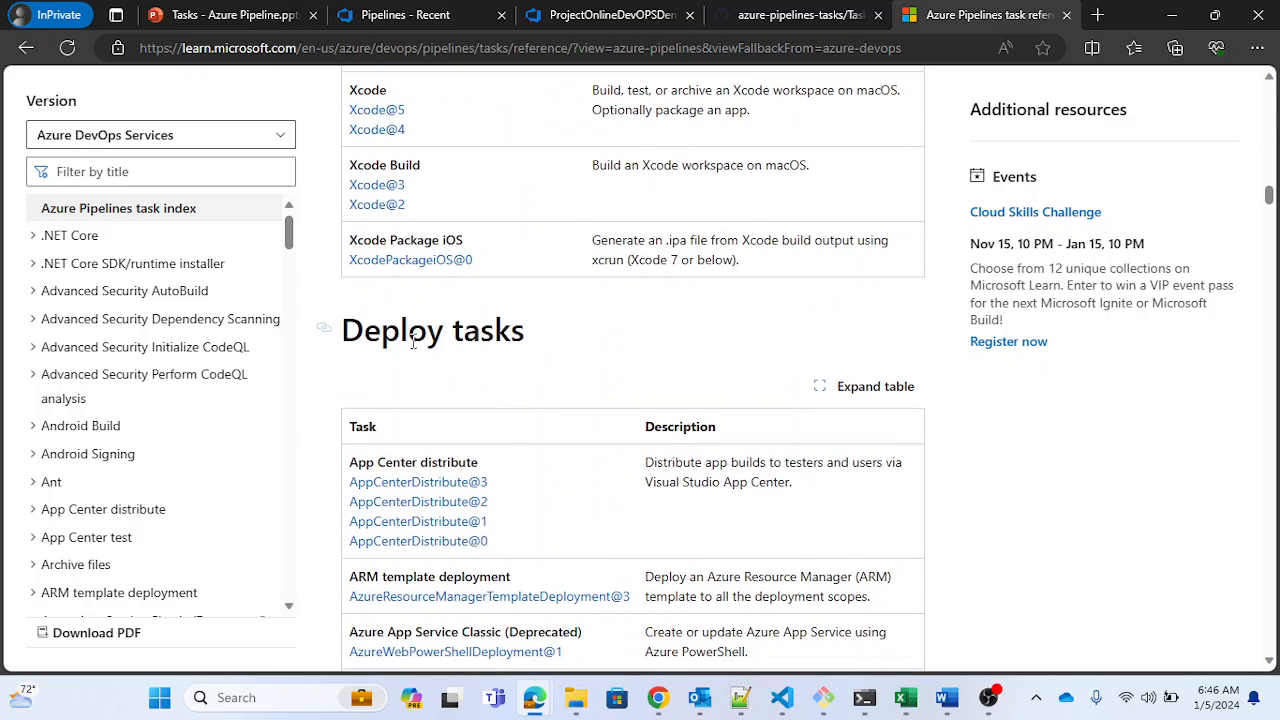
Step: Highlight the Deploy tasks heading and browse the Deploy tasks table down to the Package tasks section
double_click(410, 338)
drag(410, 338, 526, 363)
click(528, 366)
scroll(575, 375, down, 2)
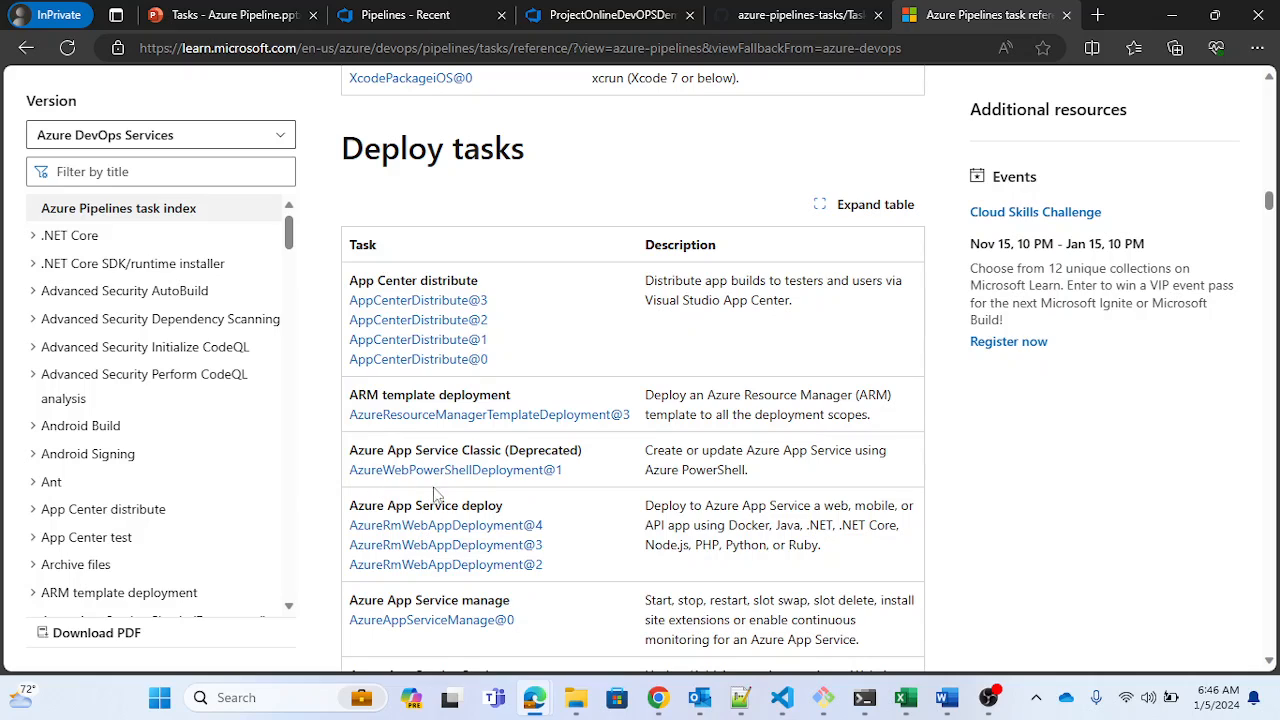
scroll(590, 549, down, 1)
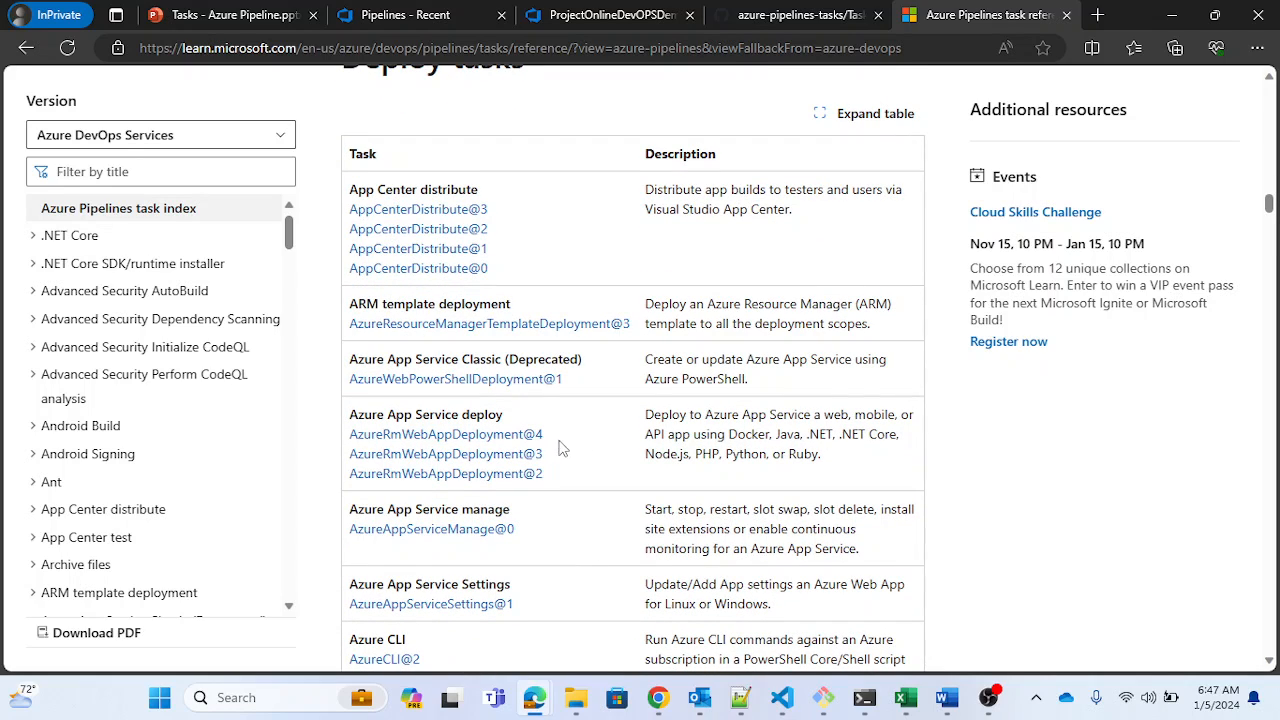
scroll(600, 455, down, 7)
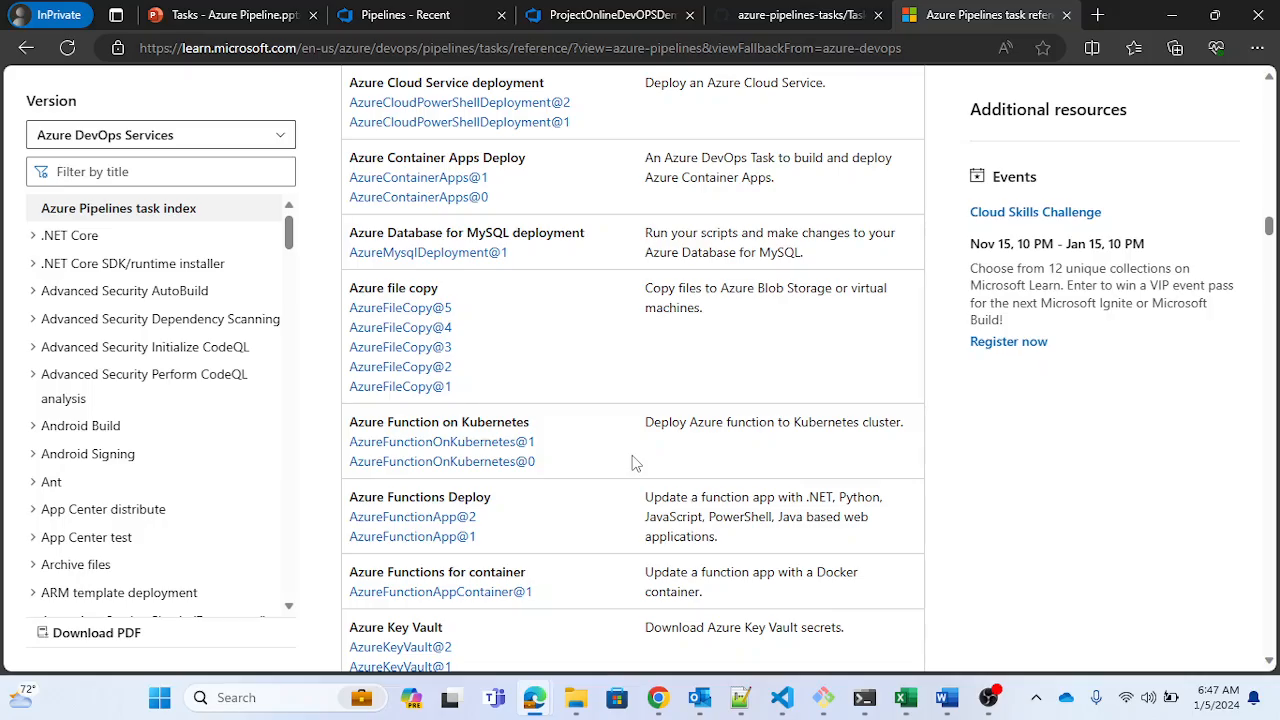
scroll(632, 463, down, 17)
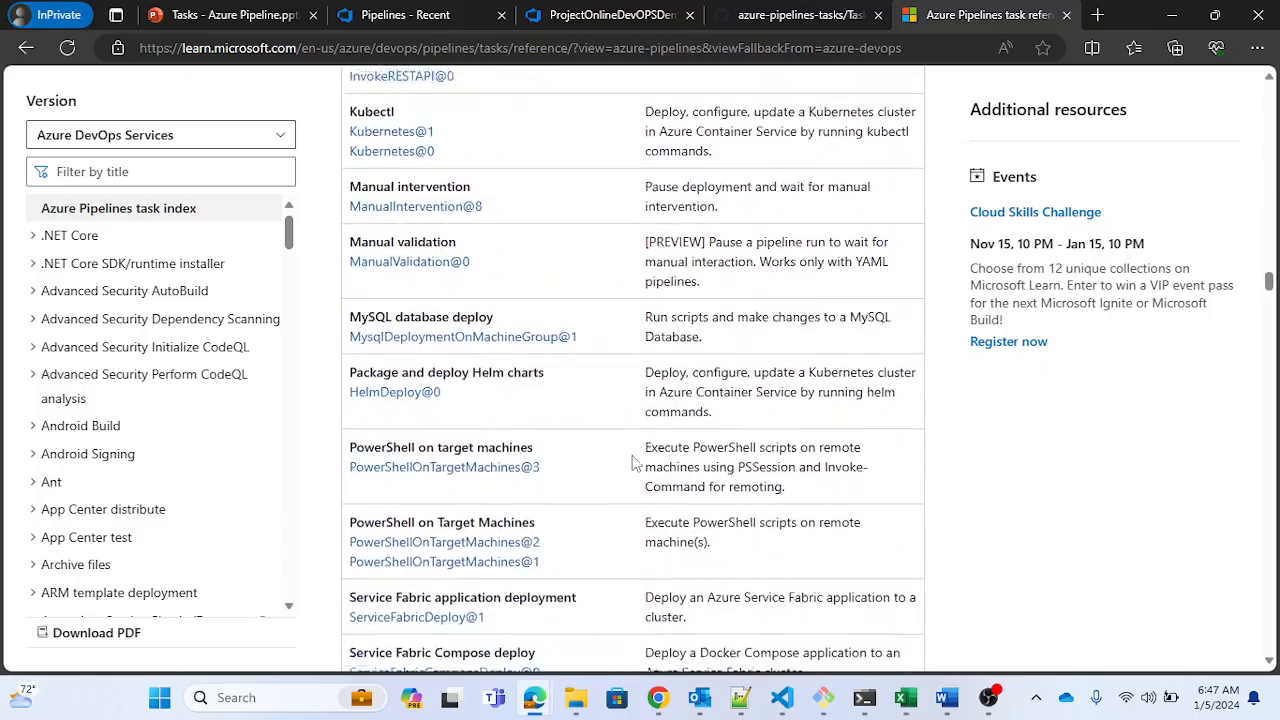
scroll(632, 463, down, 9)
scroll(636, 463, up, 3)
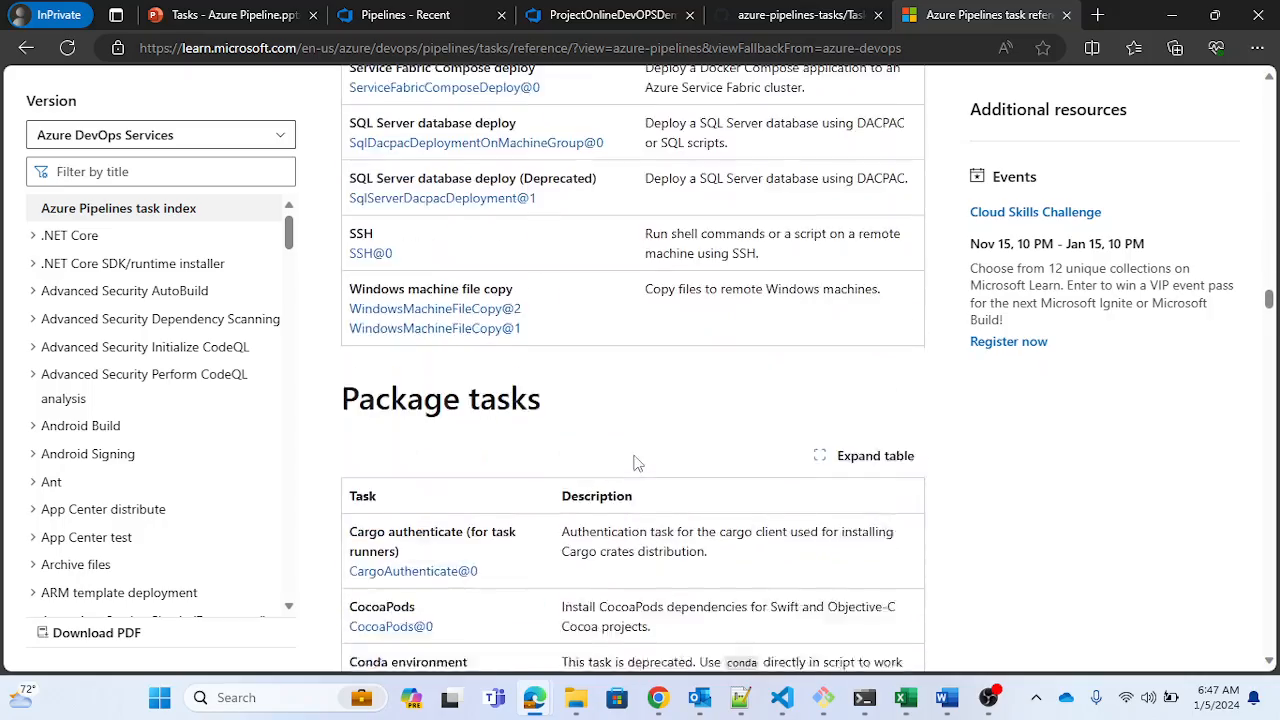
Step: Highlight the Package tasks heading and browse the Package tasks table down to the Test tasks section
drag(330, 420, 600, 446)
click(684, 442)
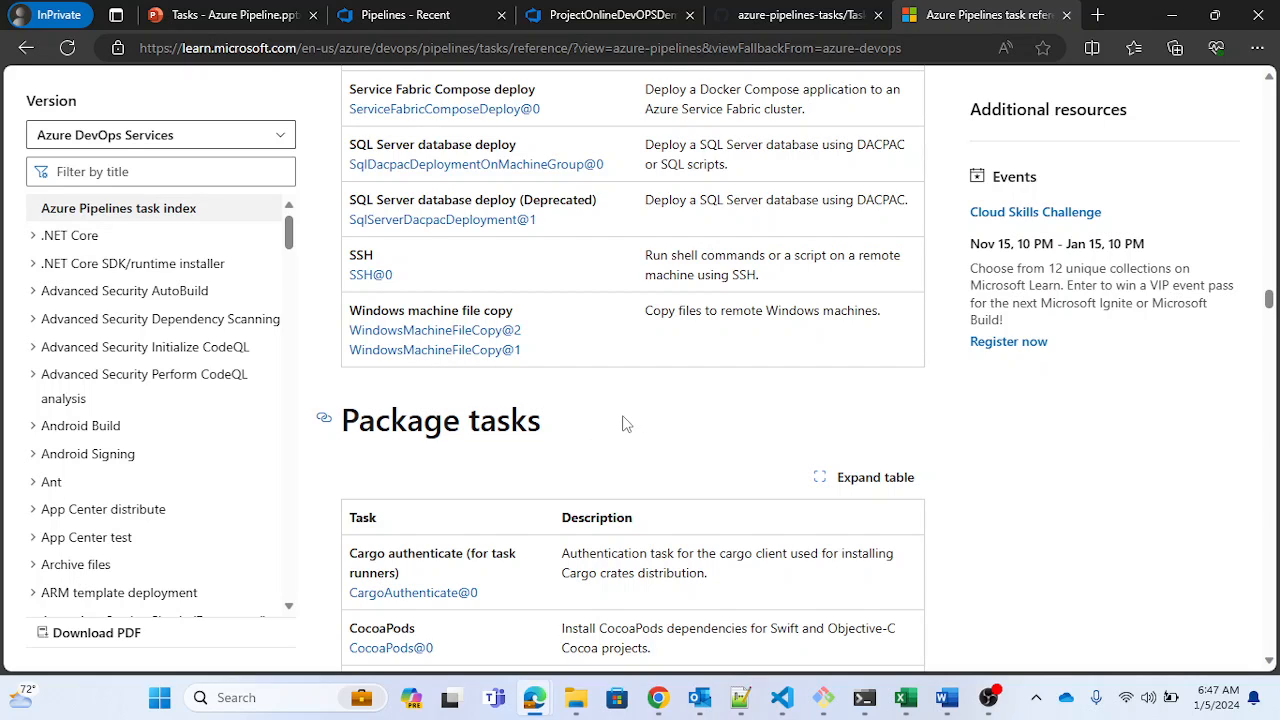
scroll(622, 424, down, 3)
scroll(570, 400, down, 3)
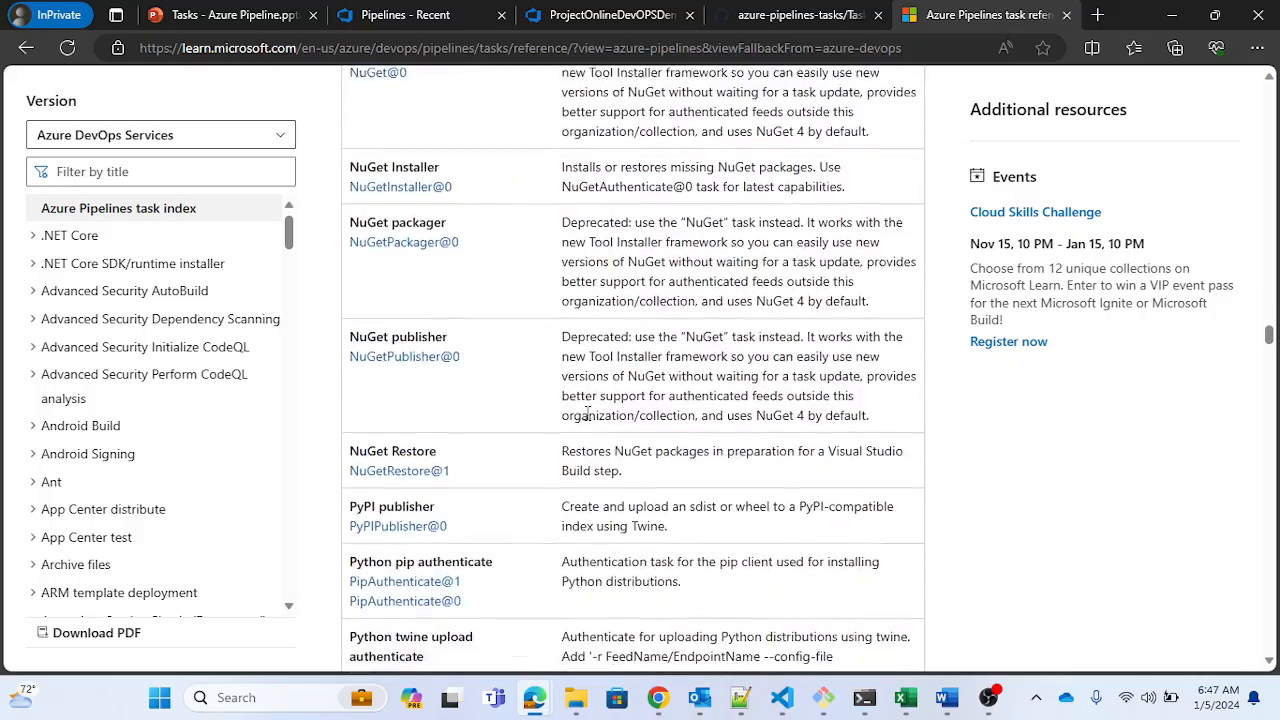
scroll(588, 416, down, 5)
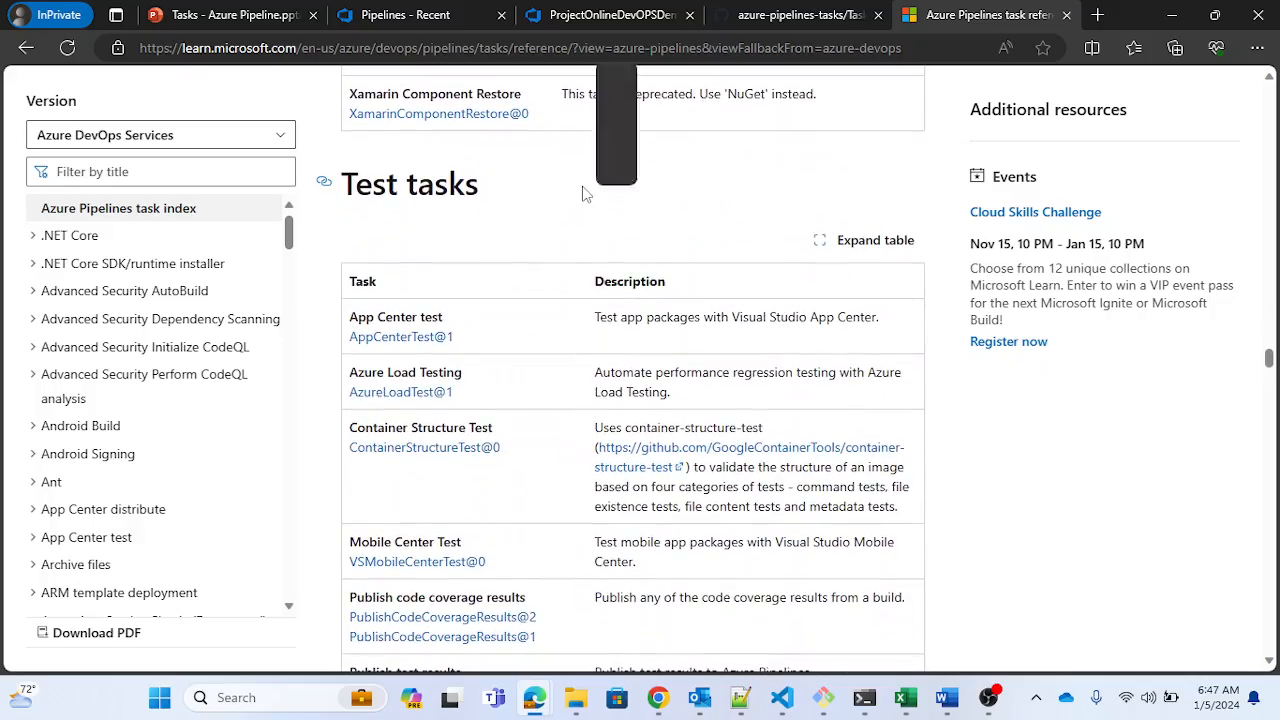
Step: Browse the Test tasks, Tool tasks and utility task tables, and return to the Tool tasks table
scroll(610, 372, down, 10)
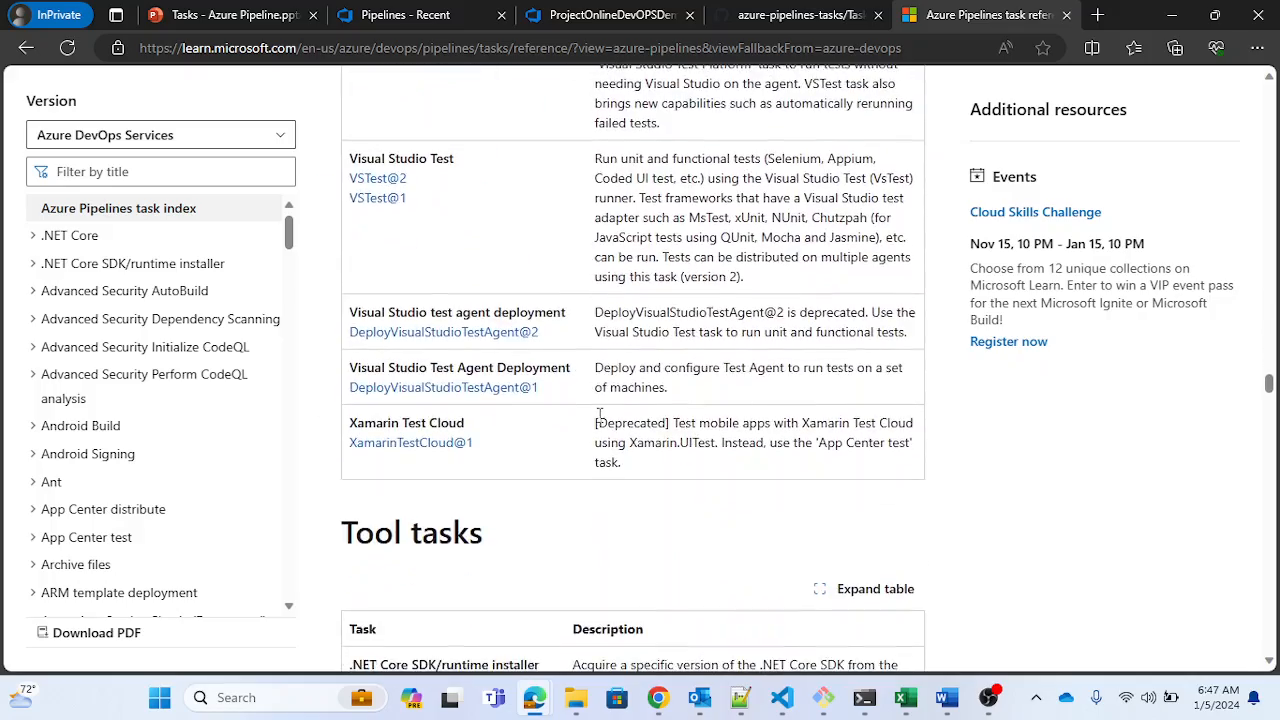
scroll(590, 279, down, 10)
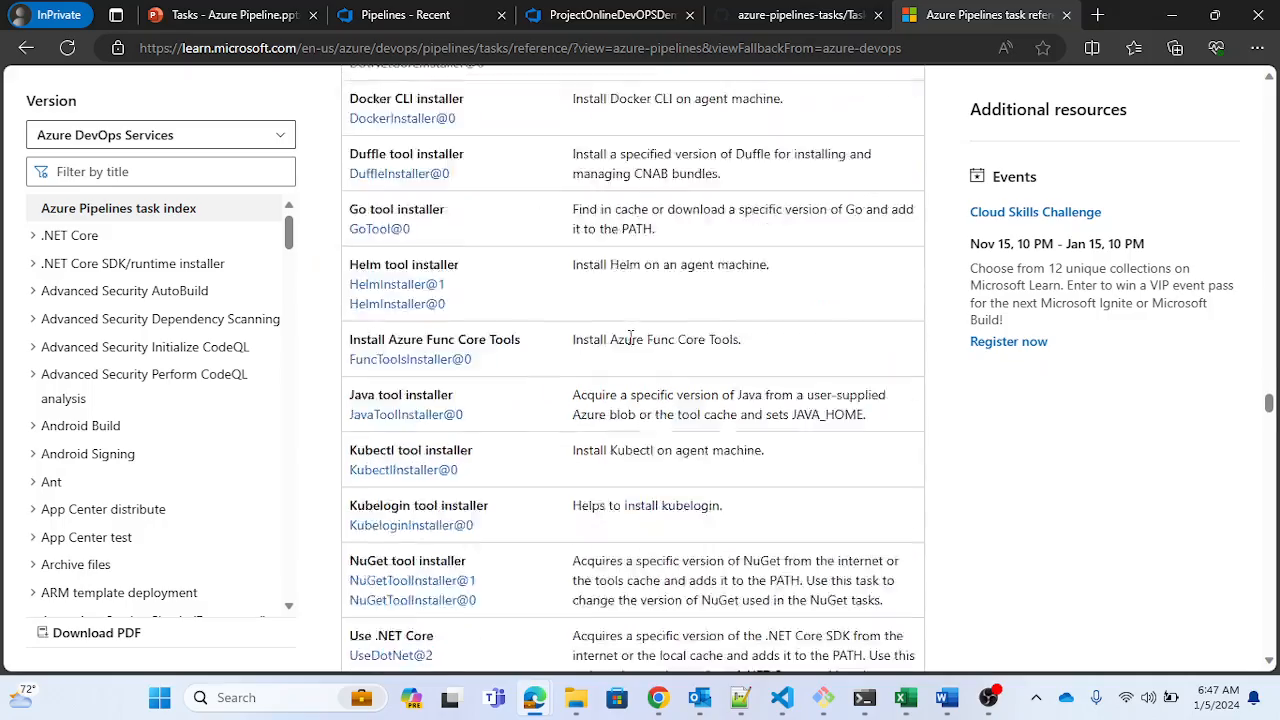
scroll(594, 392, down, 18)
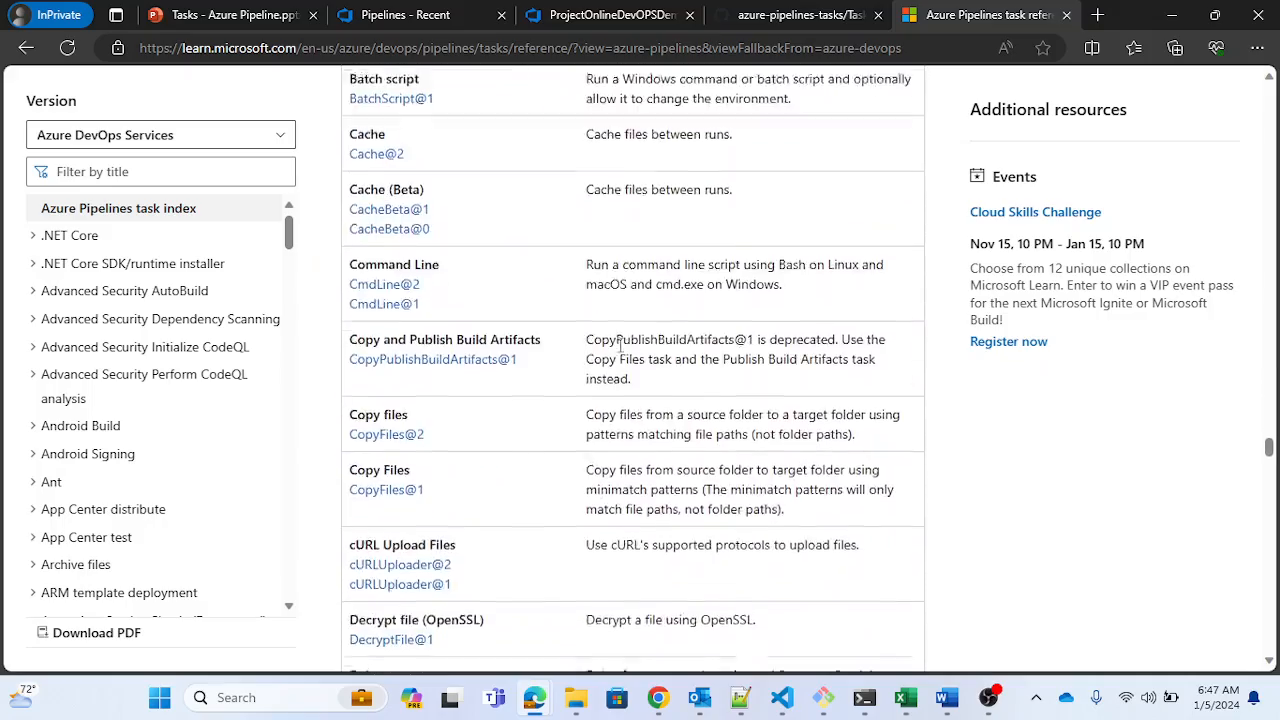
scroll(618, 413, down, 18)
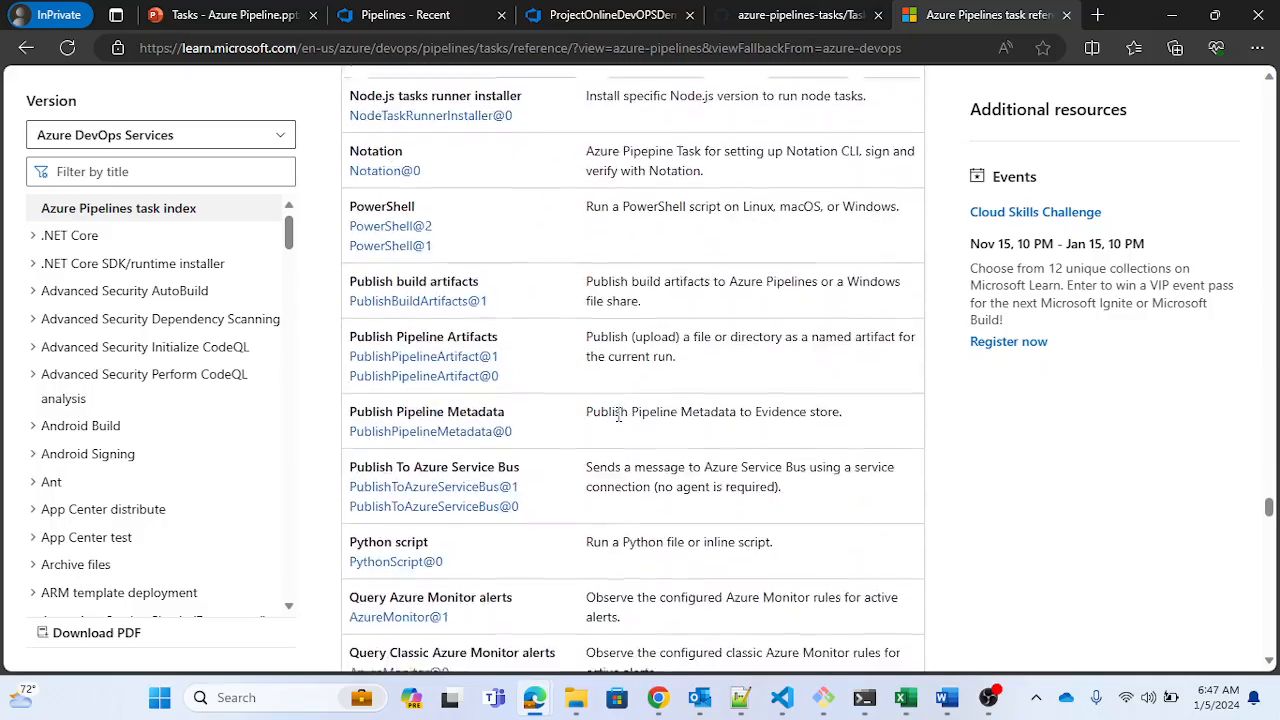
scroll(618, 420, up, 20)
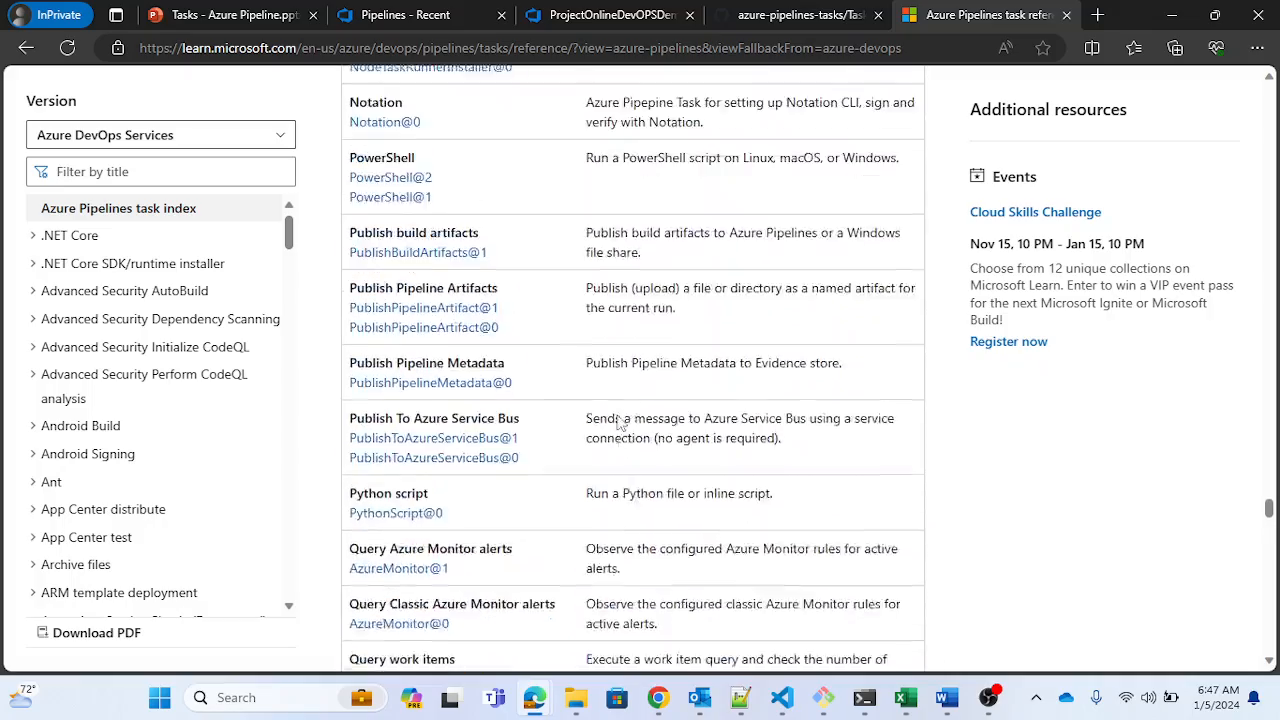
scroll(594, 417, up, 15)
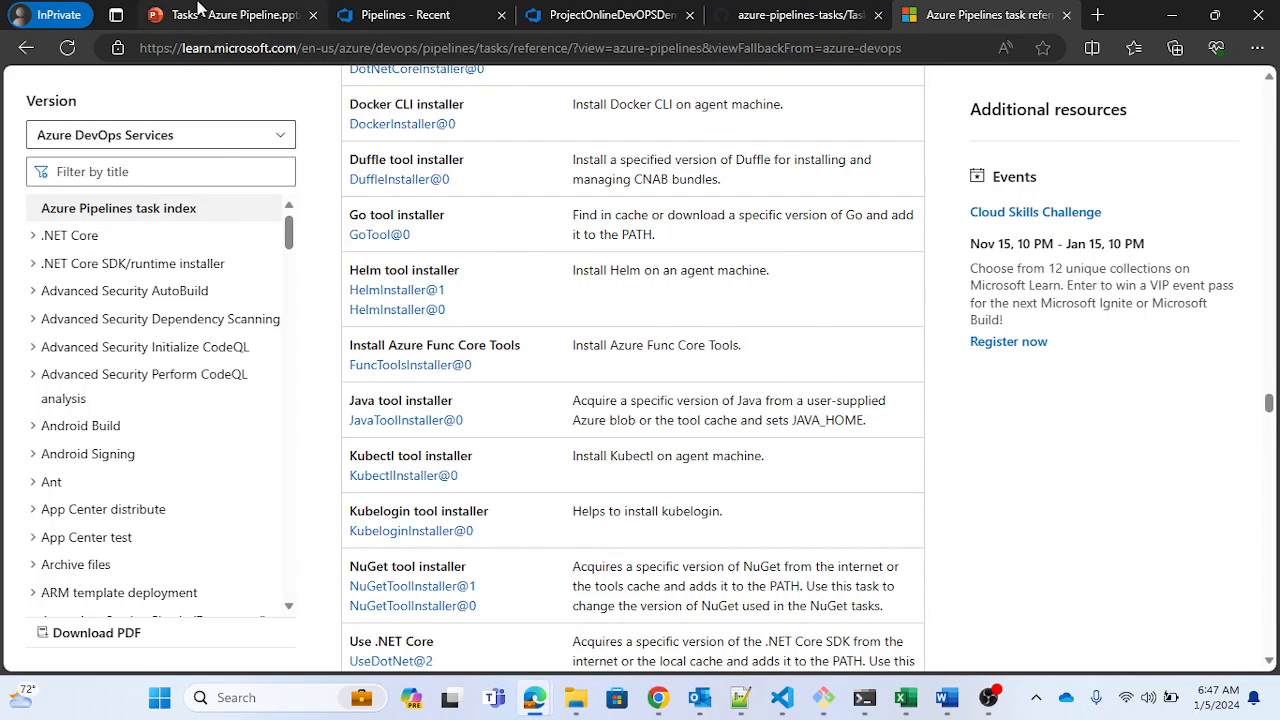
Step: Show the Task versions slide again and switch to the classic pipeline in Azure DevOps
click(230, 15)
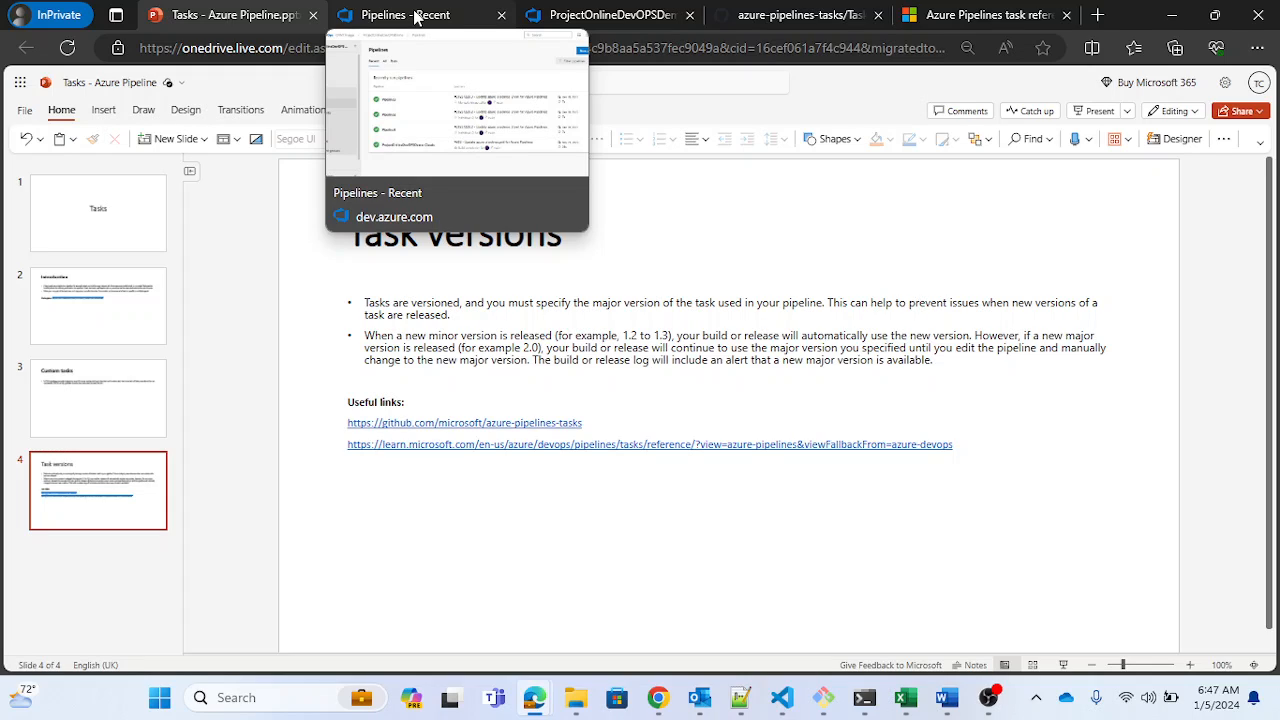
click(600, 14)
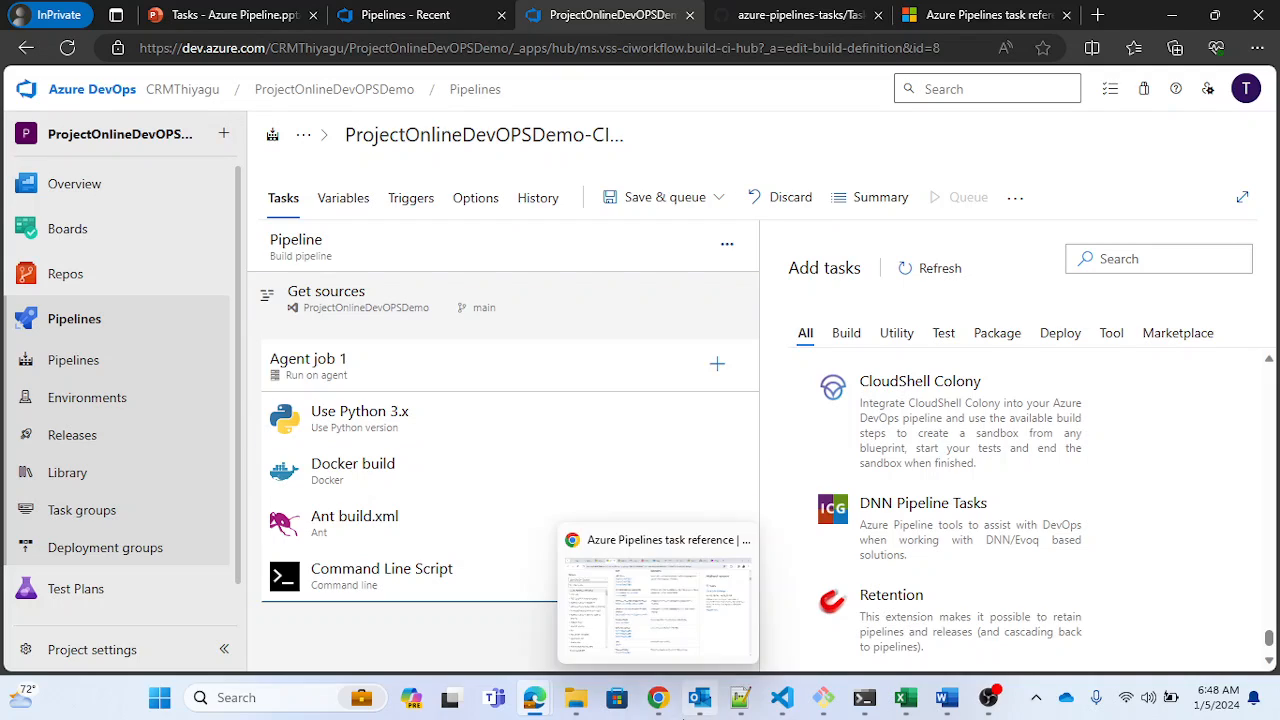
Step: Switch to Chrome and open YouTube in a new tab
click(660, 705)
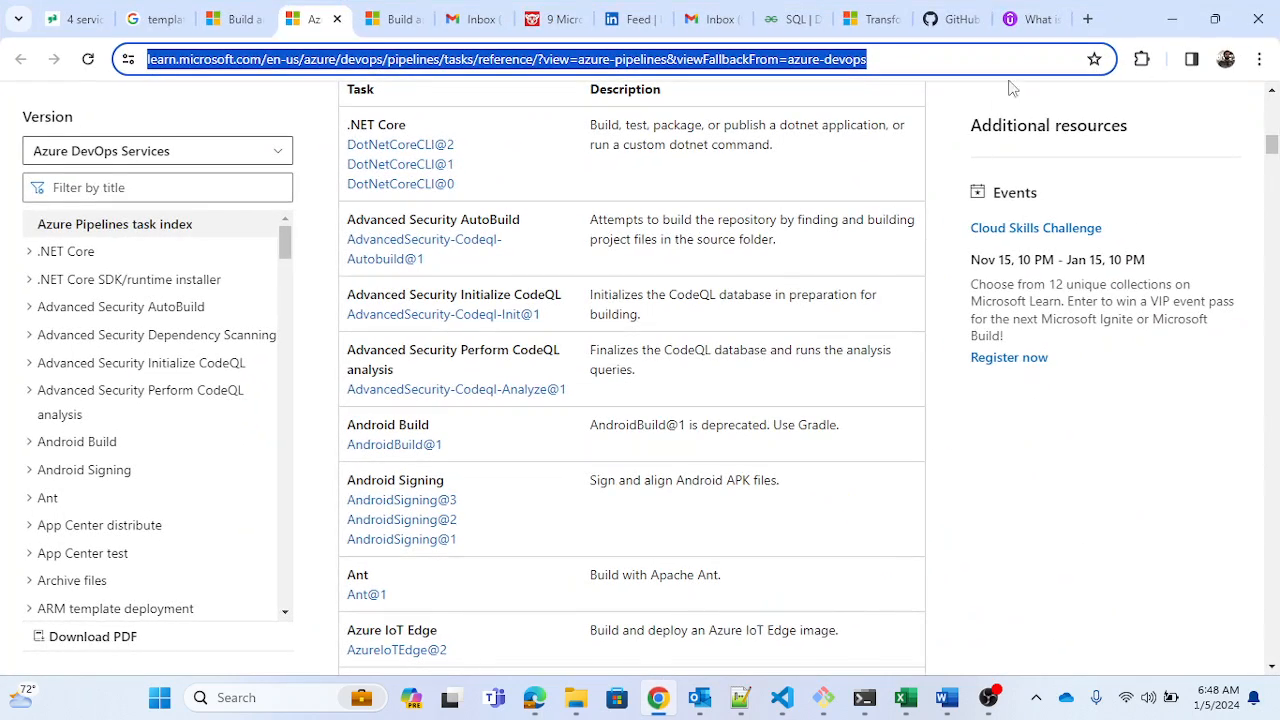
key(ctrl+t)
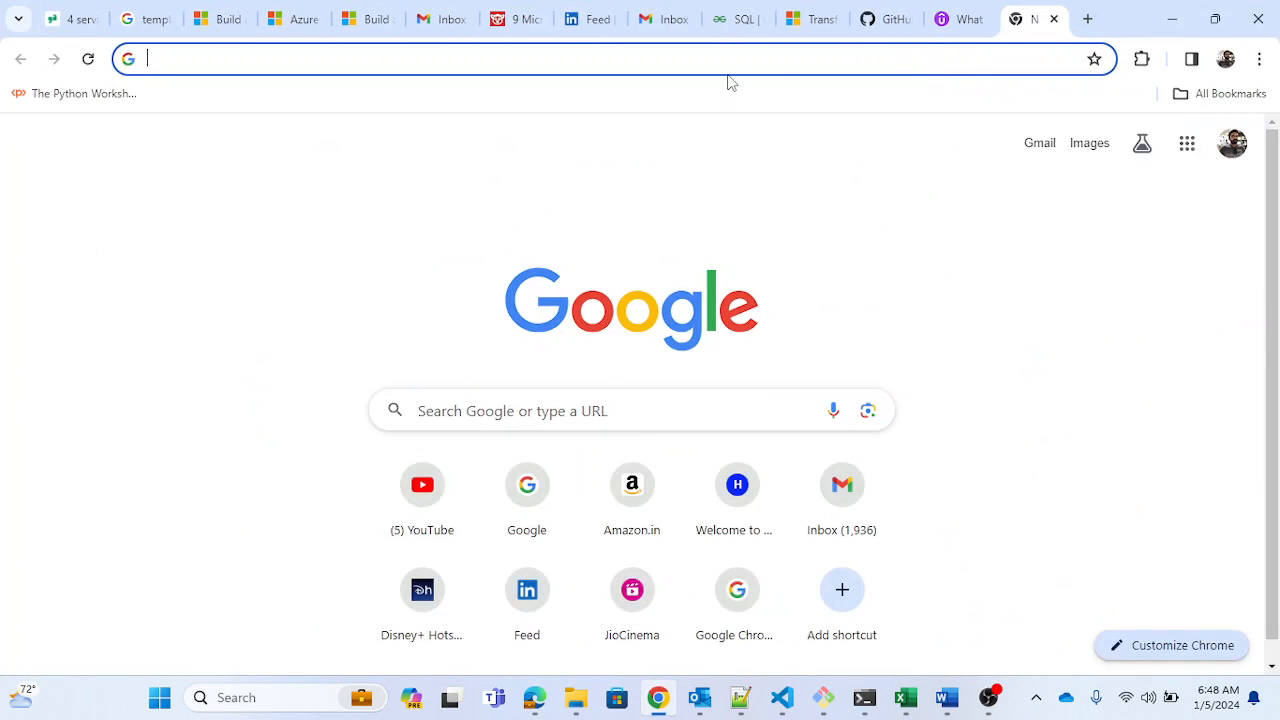
text(yo)
key(Return)
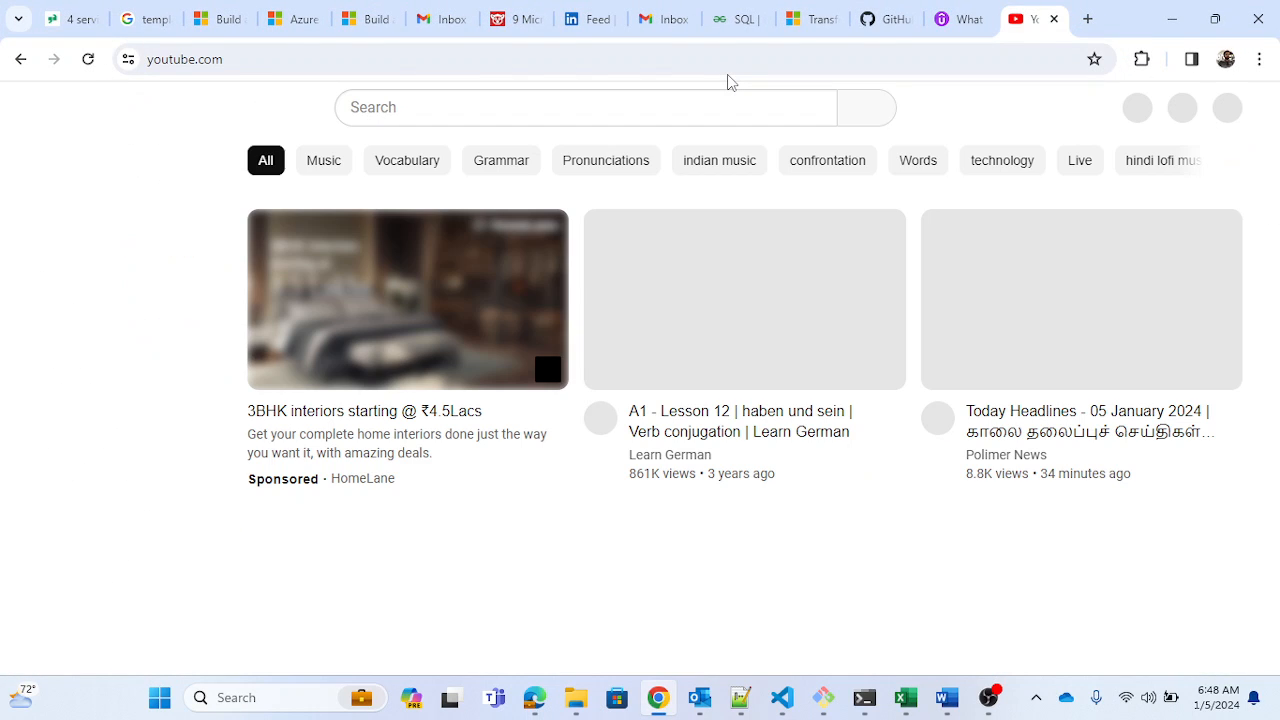
Step: Search YouTube for the channel owner's full name and open the An IT Professional channel
click(484, 110)
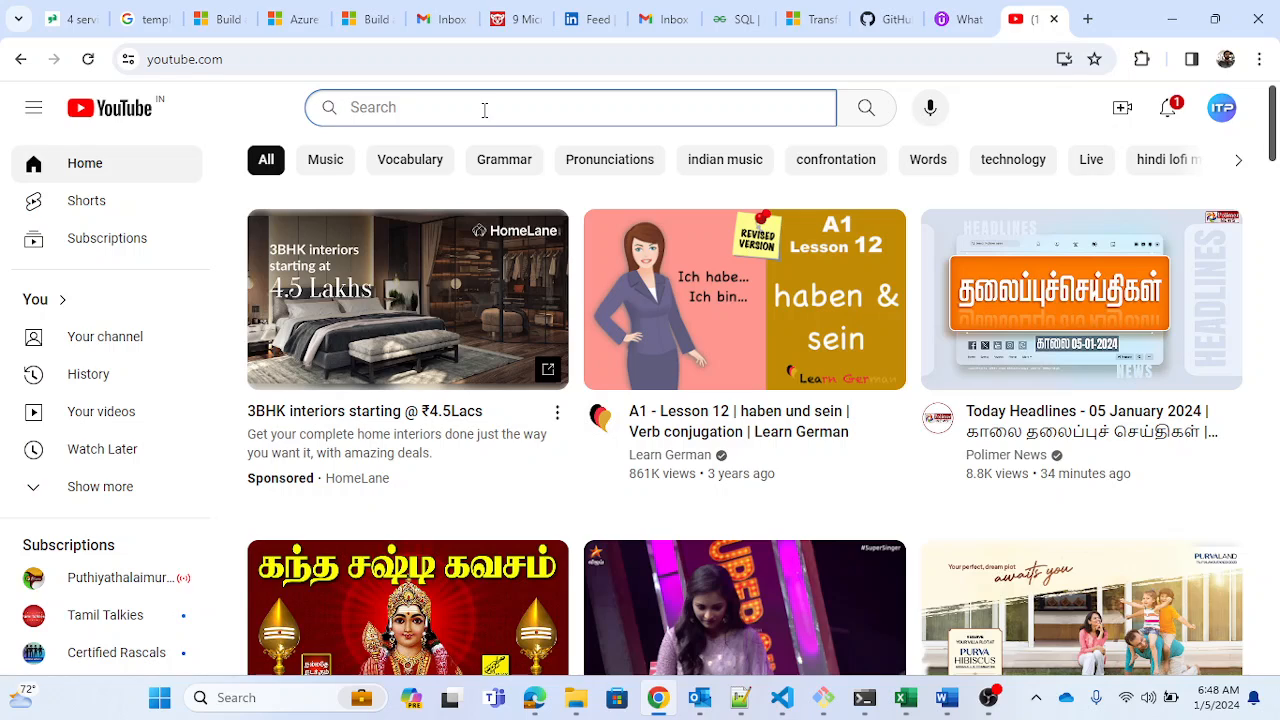
text(thiyagu chandr)
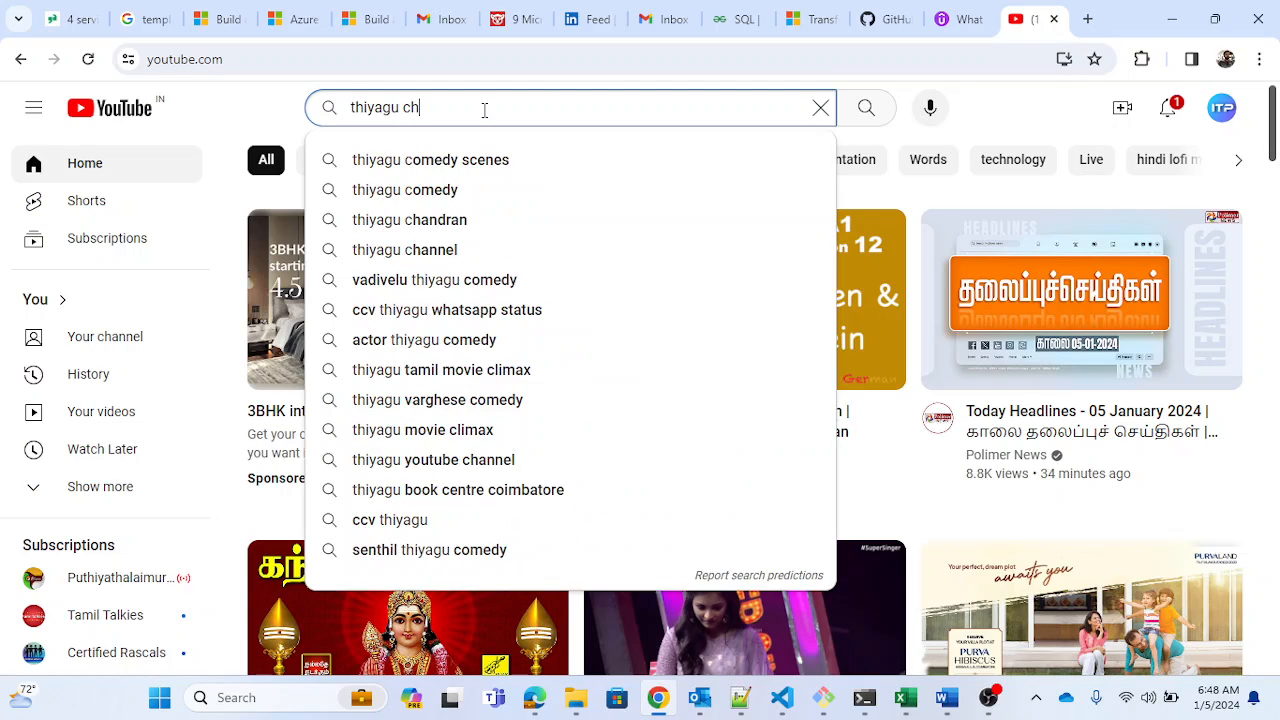
text(an)
key(Return)
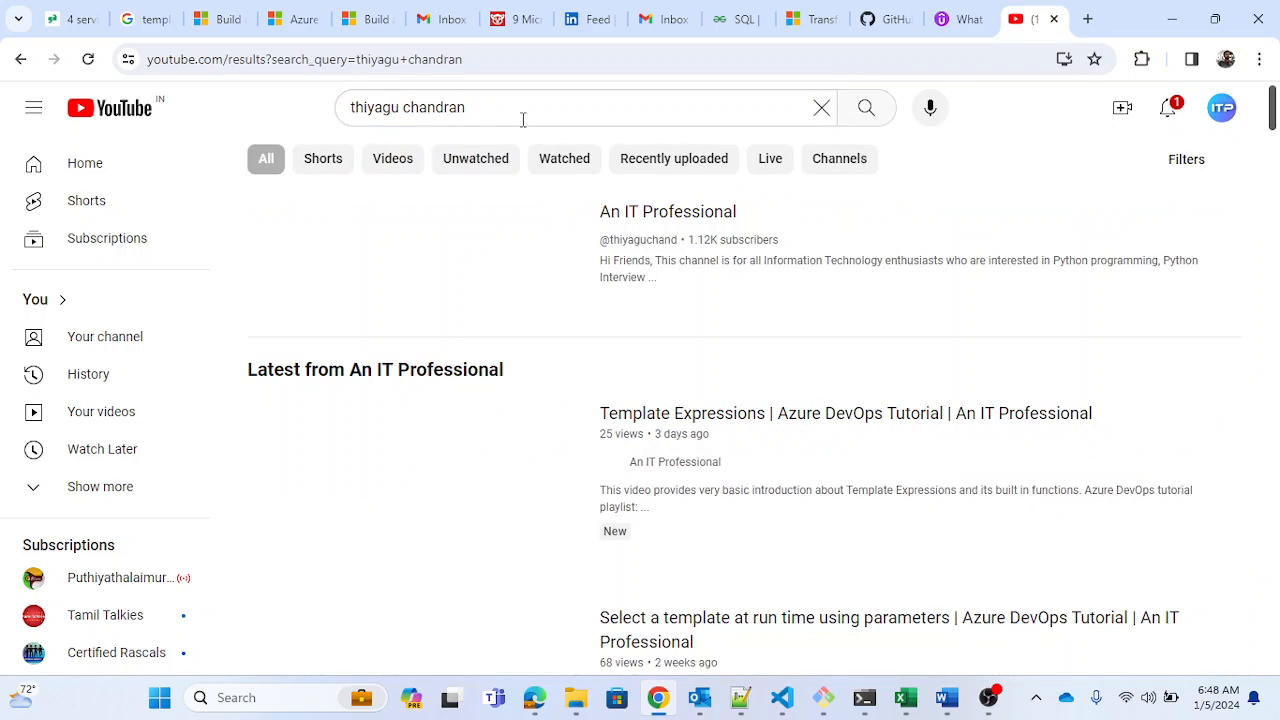
click(443, 264)
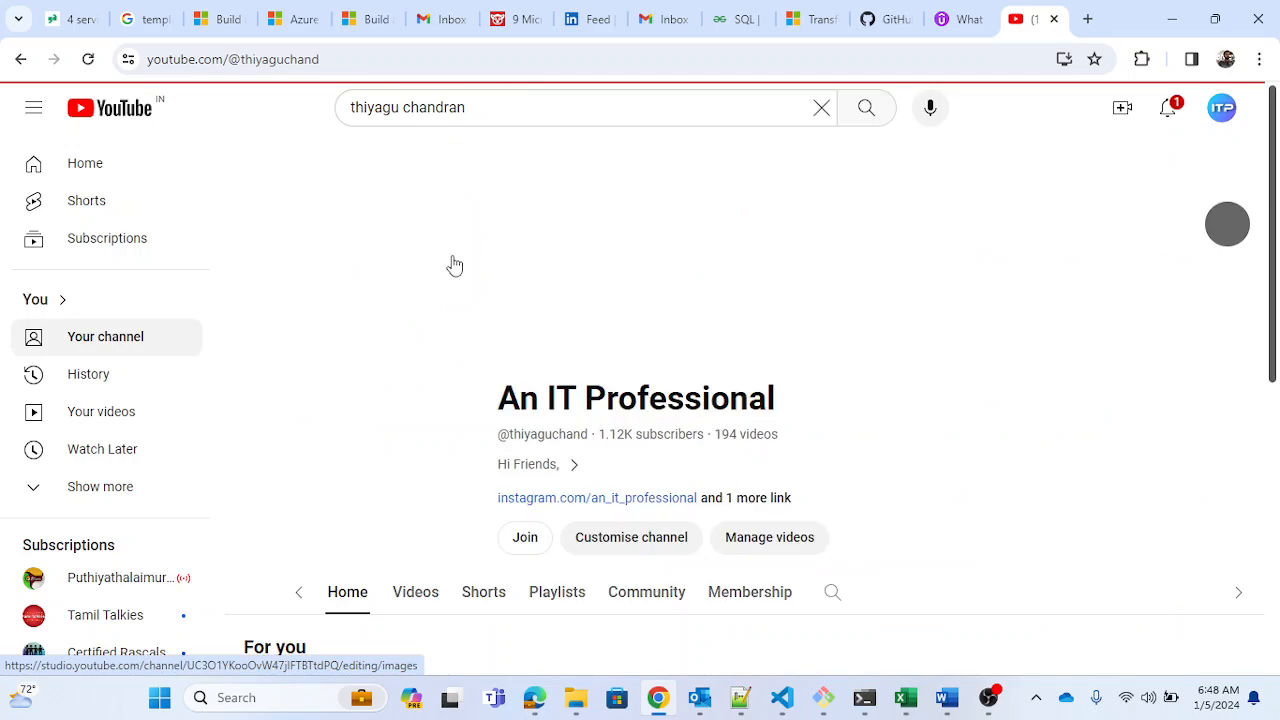
Step: Open the channel's video "Select a template at run time using parameters" and mute the system sound
scroll(470, 300, down, 5)
scroll(465, 378, down, 2)
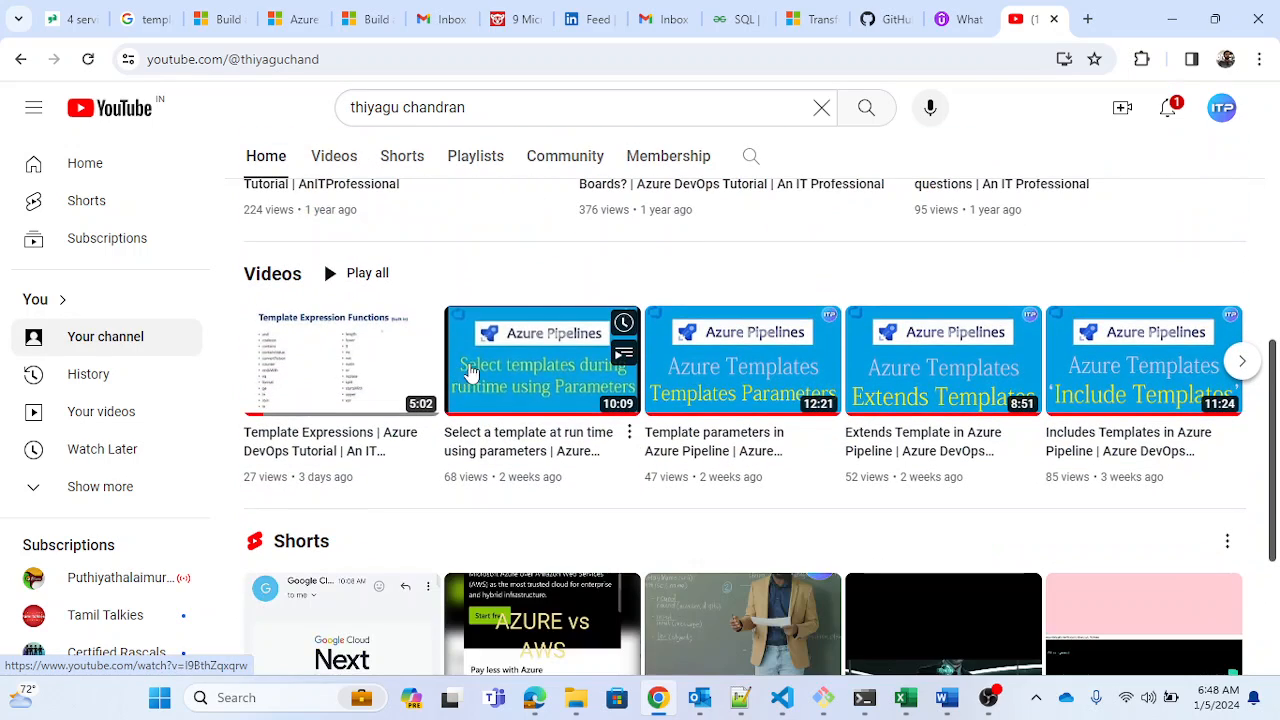
scroll(491, 355, up, 1)
scroll(500, 350, down, 2)
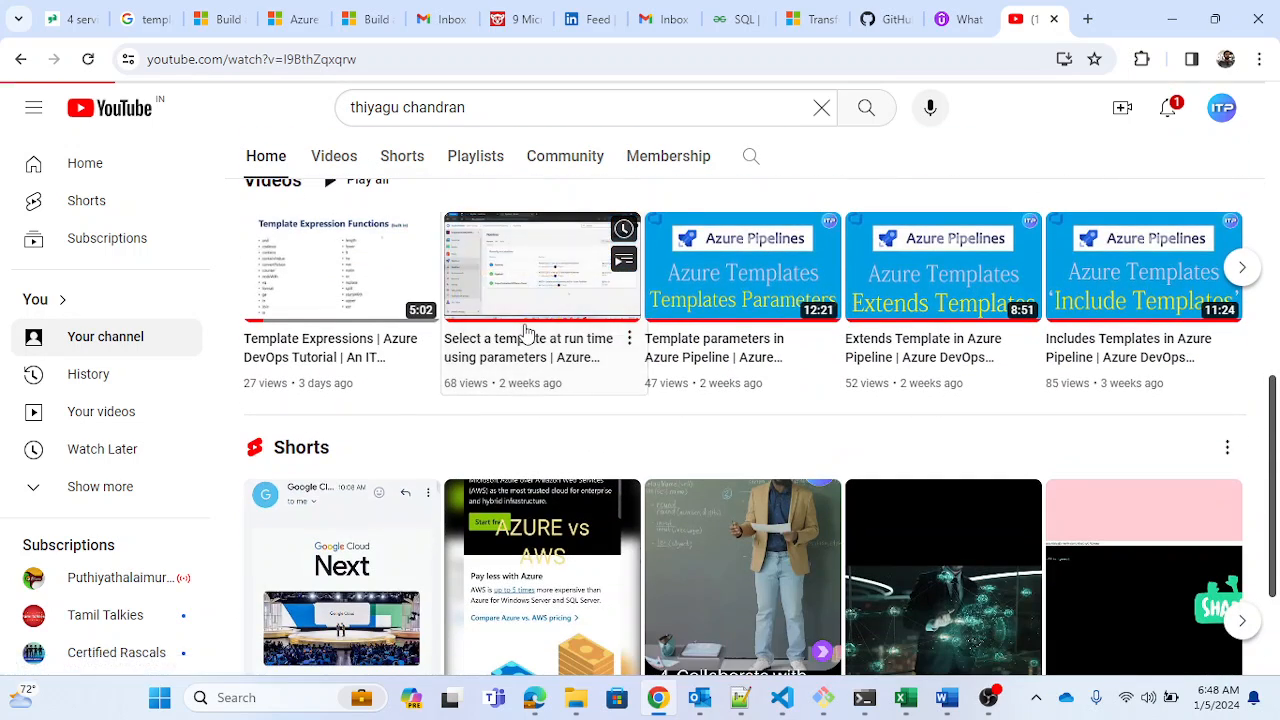
click(524, 338)
scroll(582, 352, down, 3)
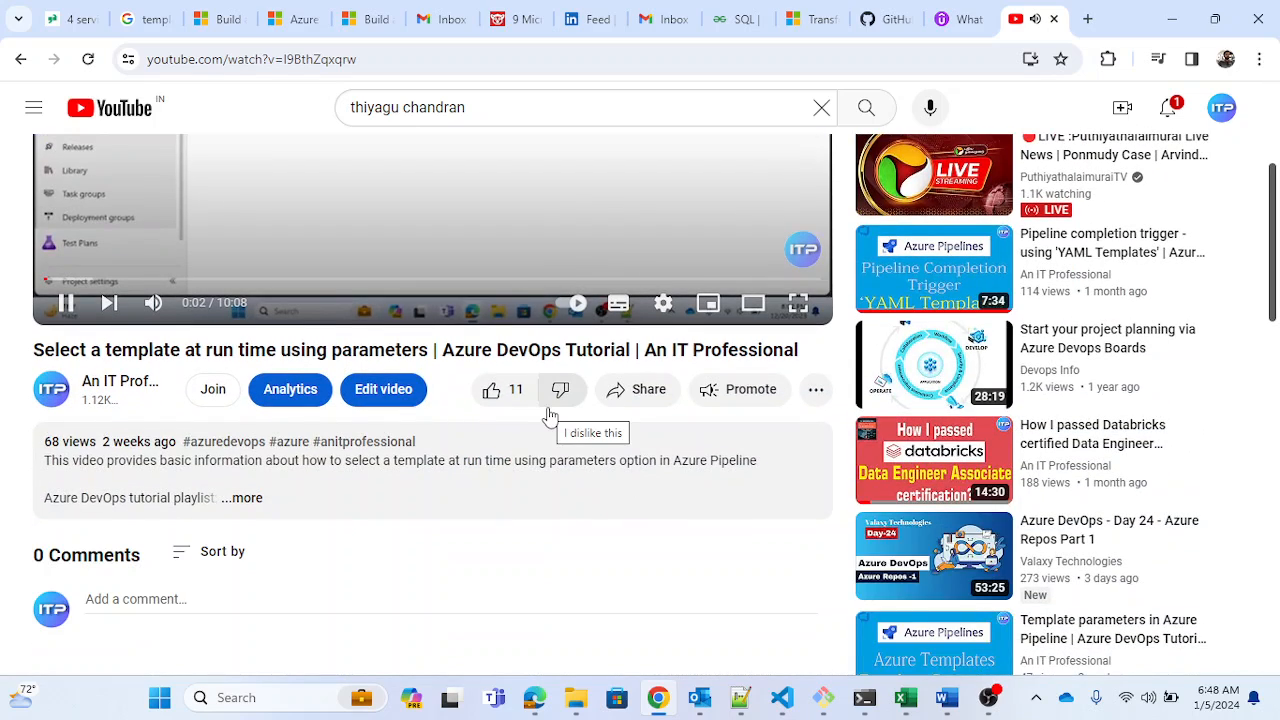
key(XF86AudioMute)
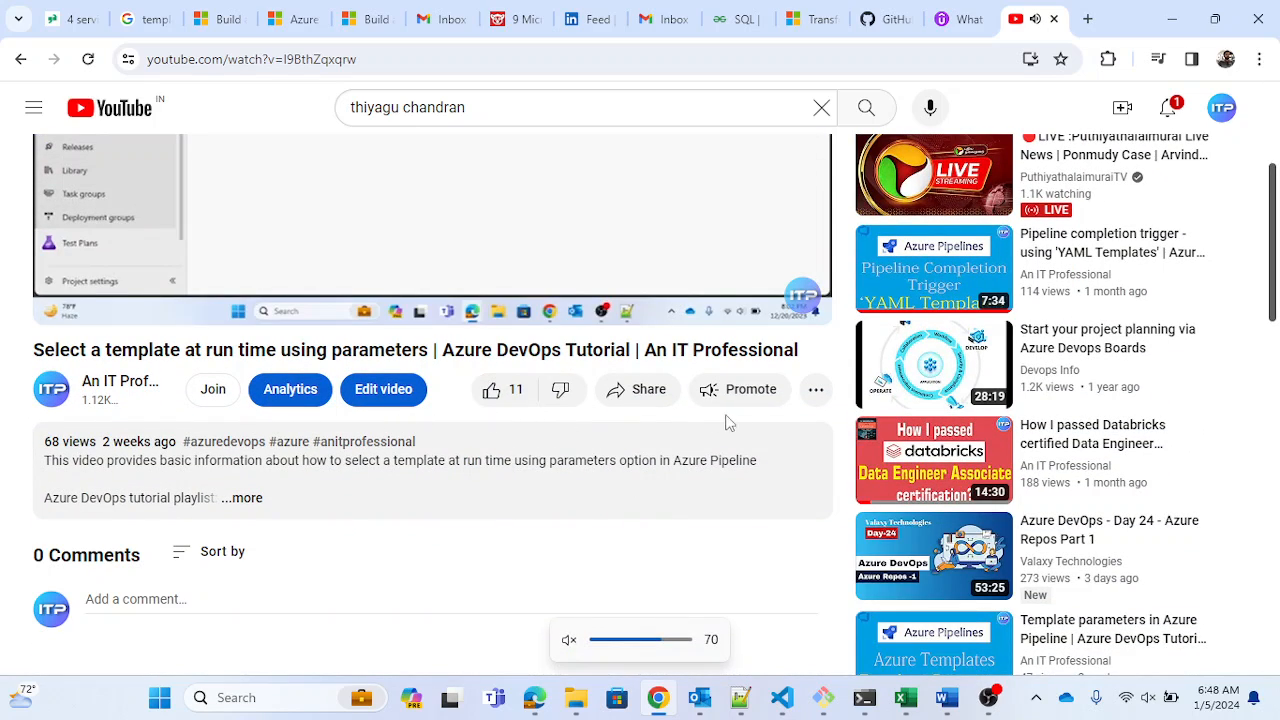
Step: View the video's Super Thanks purchase dialog, close it without buying, and pause the video
click(816, 389)
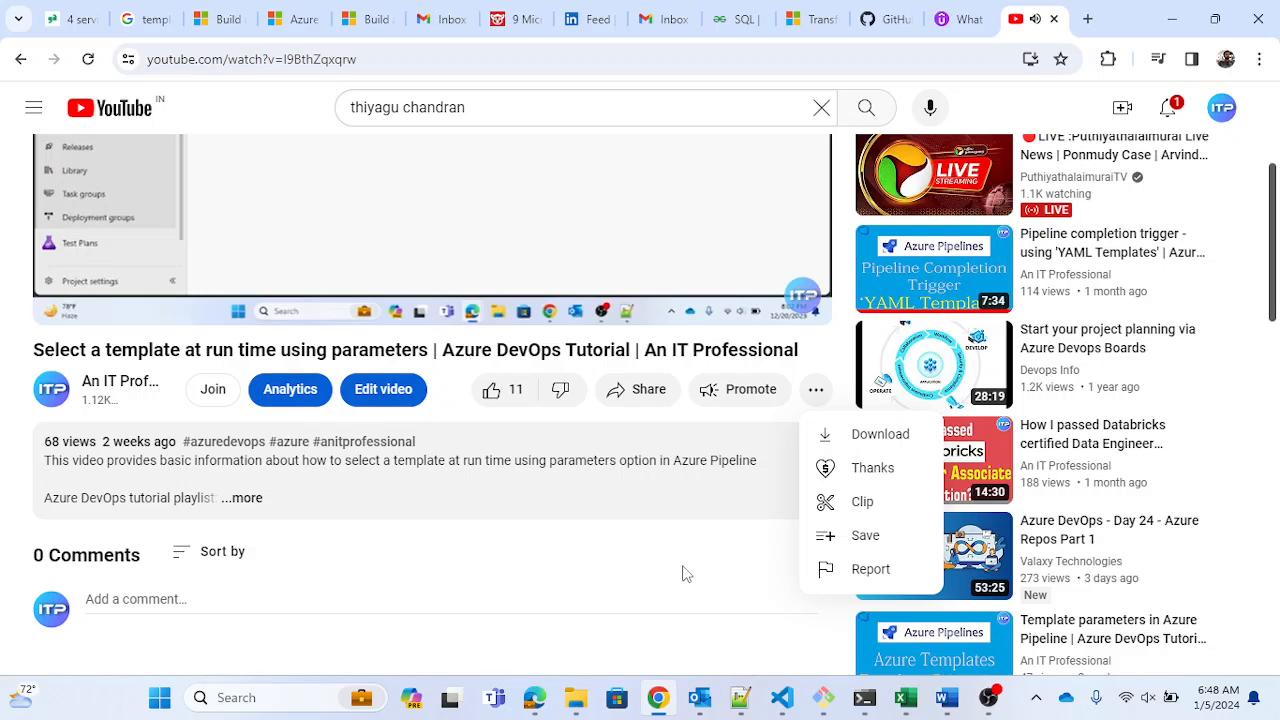
click(876, 472)
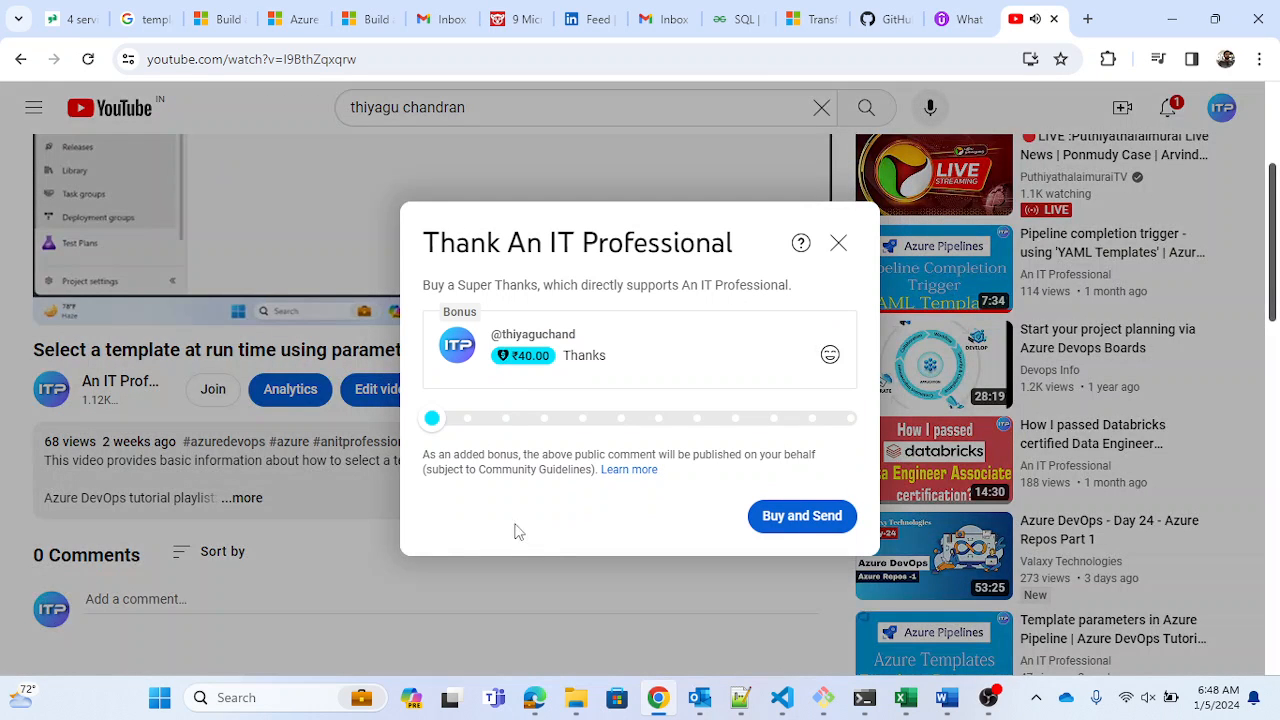
click(839, 244)
scroll(454, 476, up, 3)
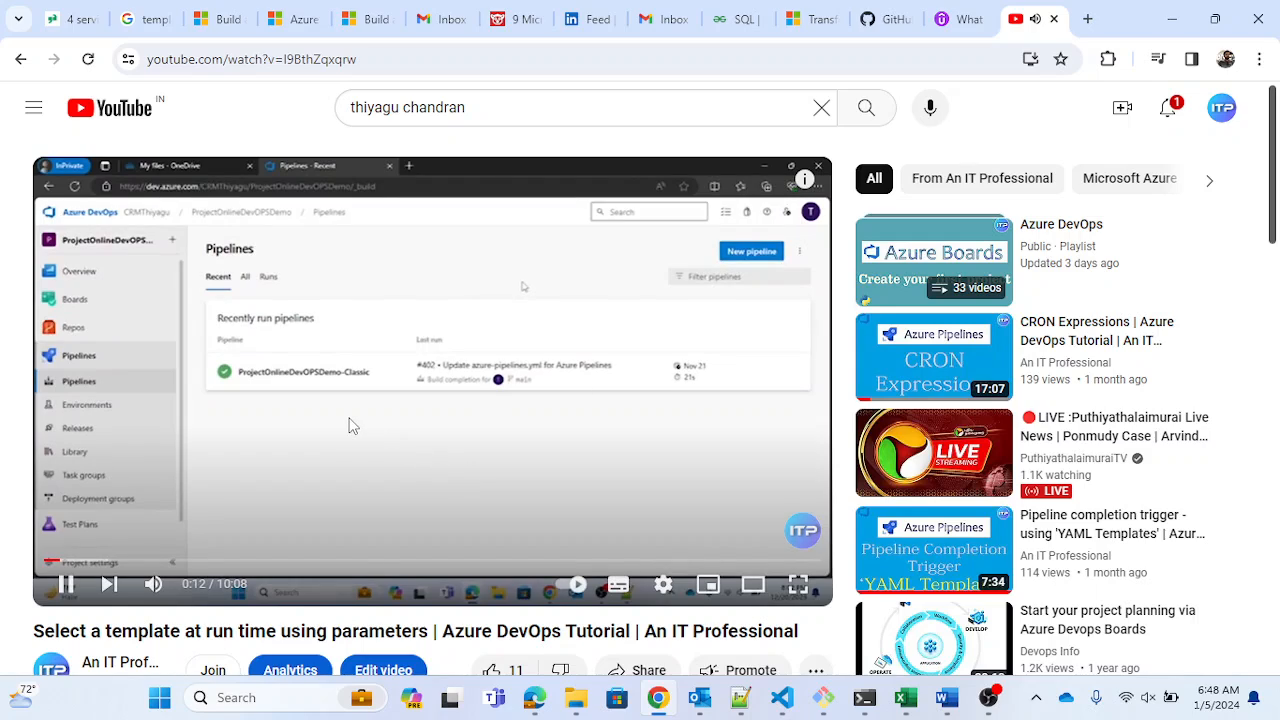
click(328, 445)
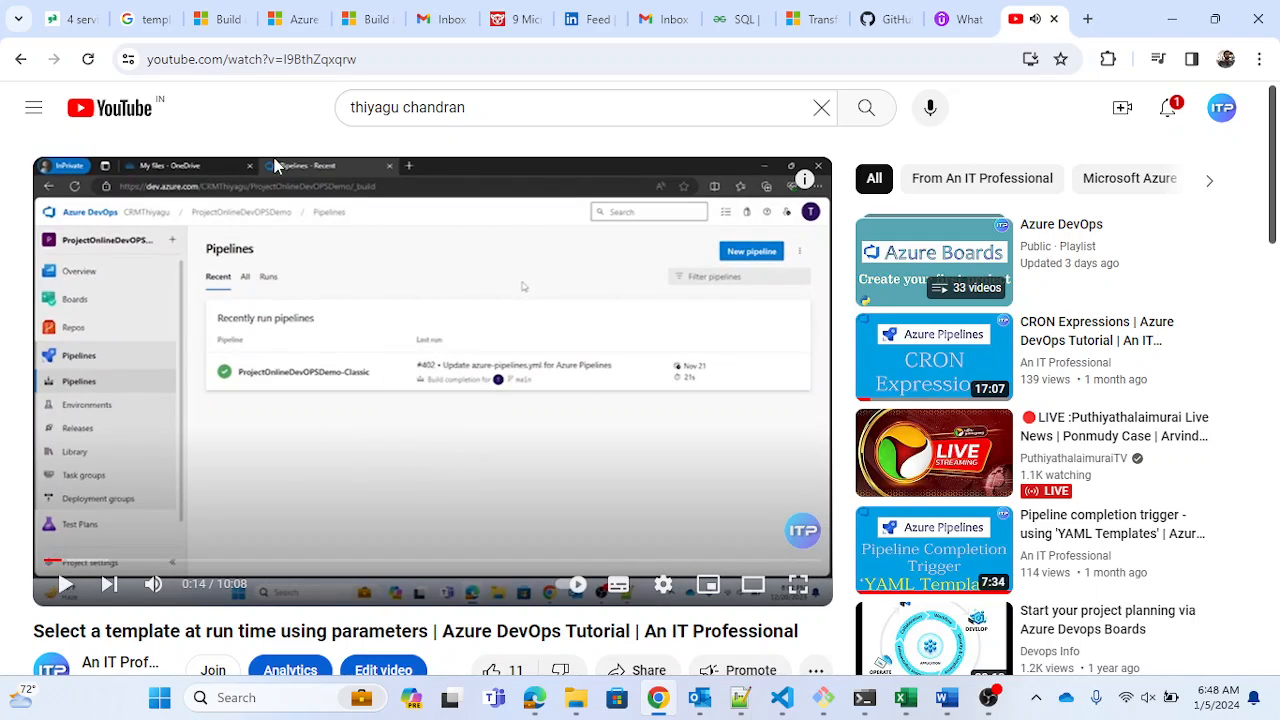